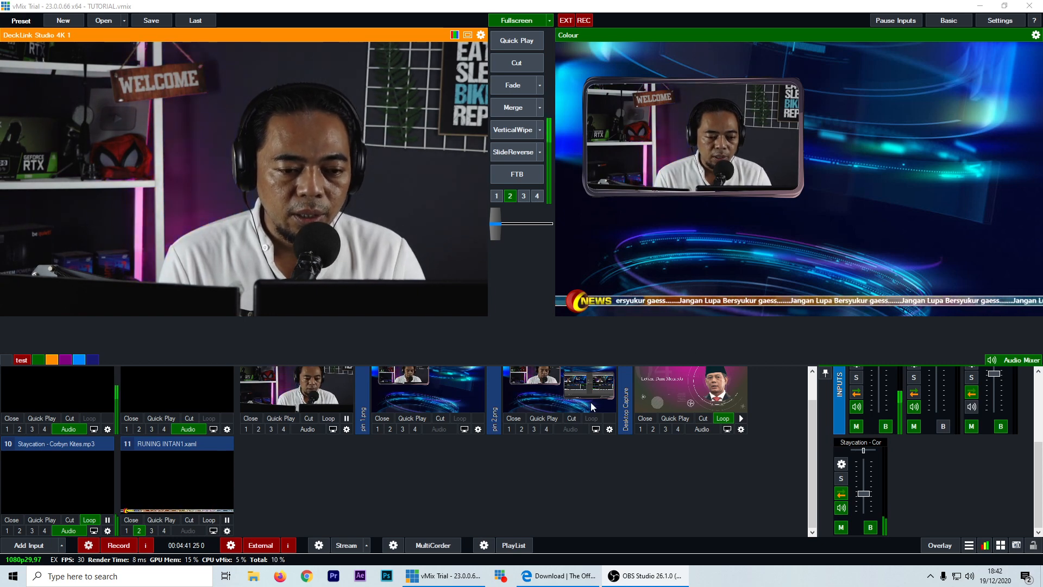
- Close the Colour input between pin 1.png and pin 2.png, and put DeckLink Studio 4K 1 on the output with a Merge transition
{"action": "scroll", "coordinate": [419, 472], "scroll_direction": "up", "scroll_amount": 1}
{"action": "scroll", "coordinate": [402, 443], "scroll_direction": "down", "scroll_amount": 1}
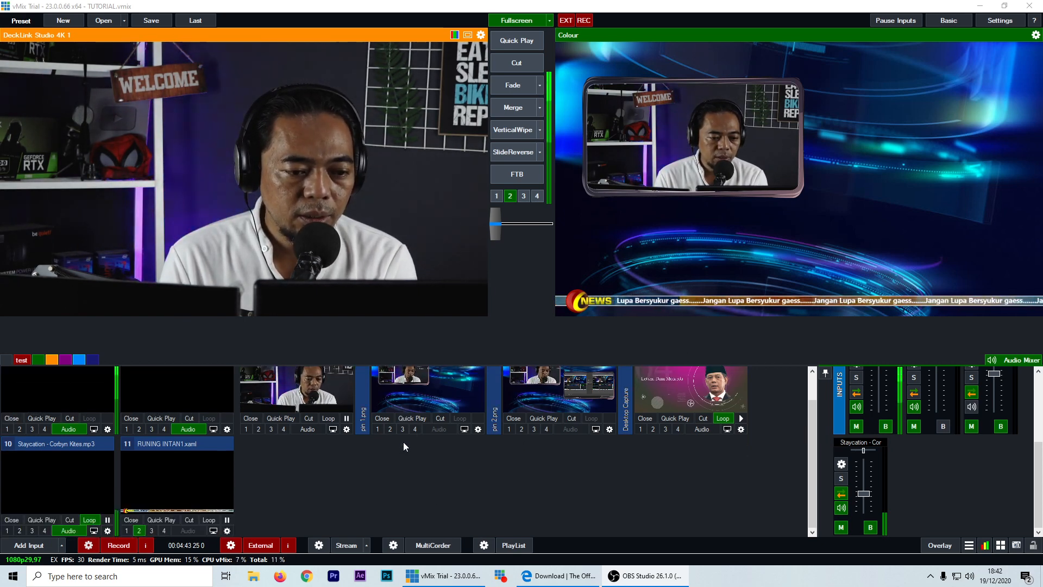
{"action": "left_click", "coordinate": [387, 419]}
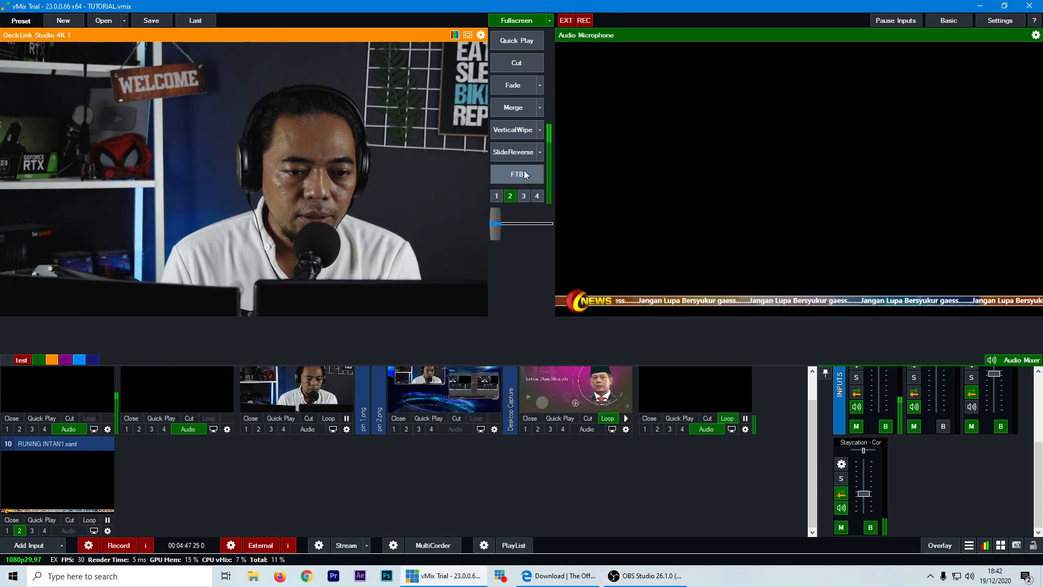
{"action": "left_click", "coordinate": [516, 108]}
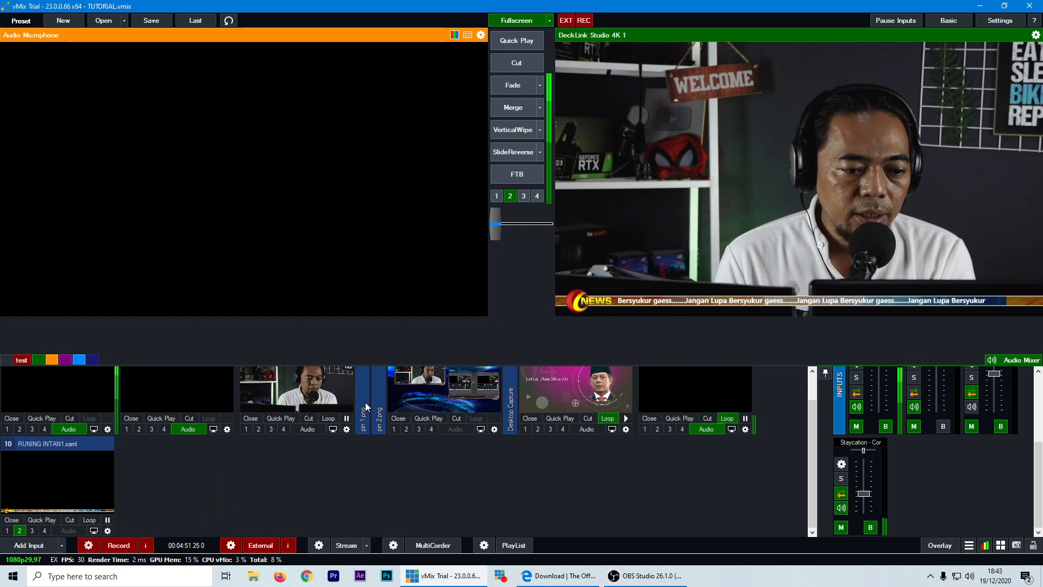
- Expand the collapsed pin 1.png input, load it into the preview and send it to the output with a Merge transition
{"action": "left_click", "coordinate": [364, 402]}
{"action": "scroll", "coordinate": [468, 414], "scroll_direction": "up", "scroll_amount": 1}
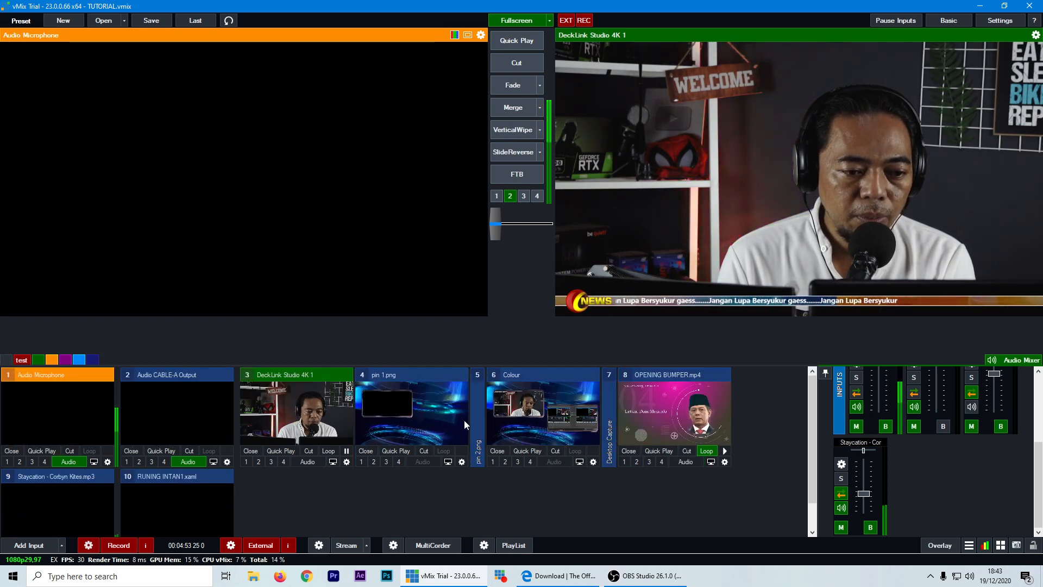
{"action": "left_click", "coordinate": [415, 399]}
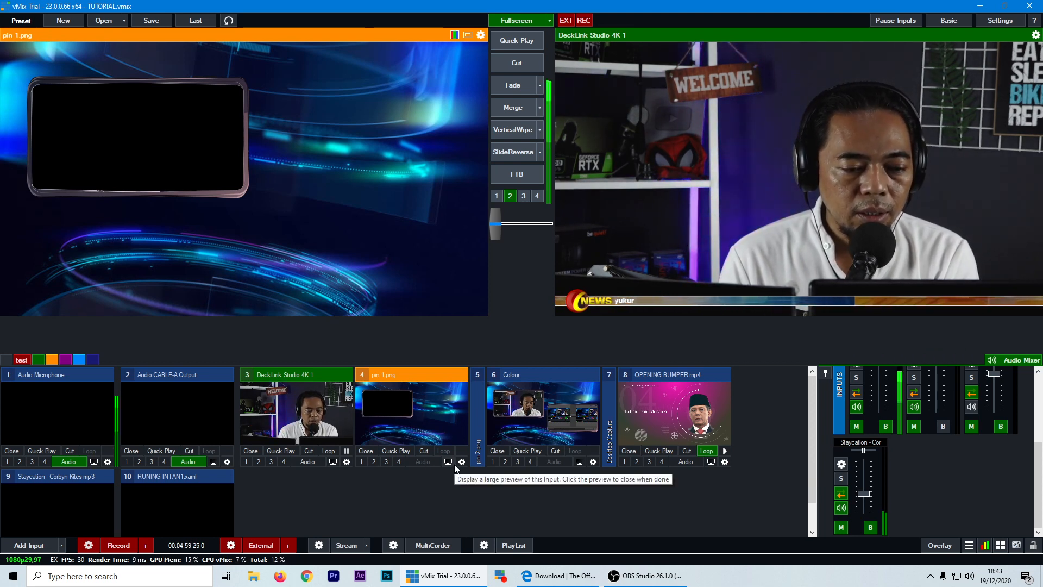
{"action": "left_click", "coordinate": [30, 545]}
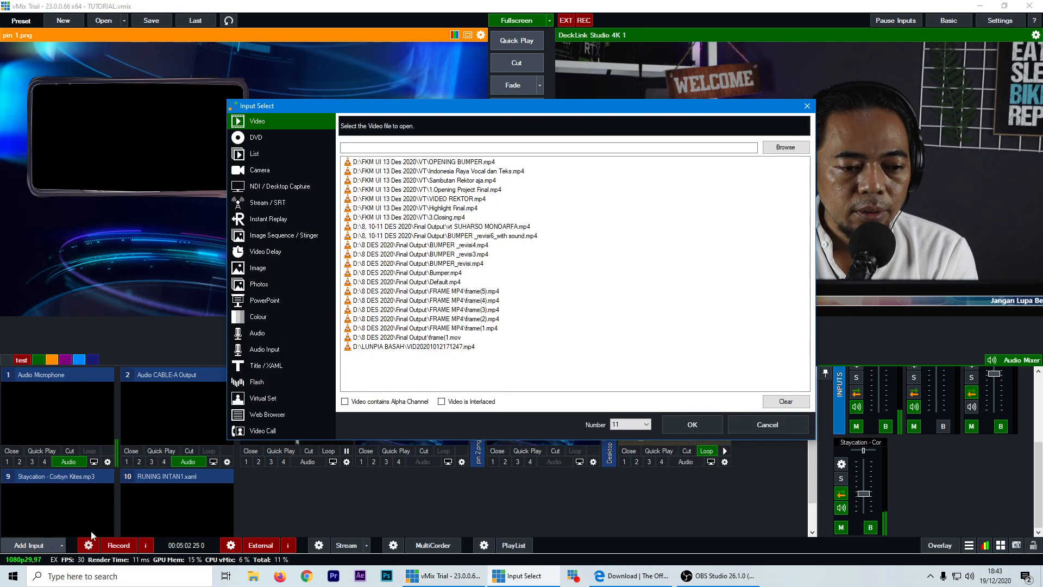
{"action": "left_click", "coordinate": [774, 425]}
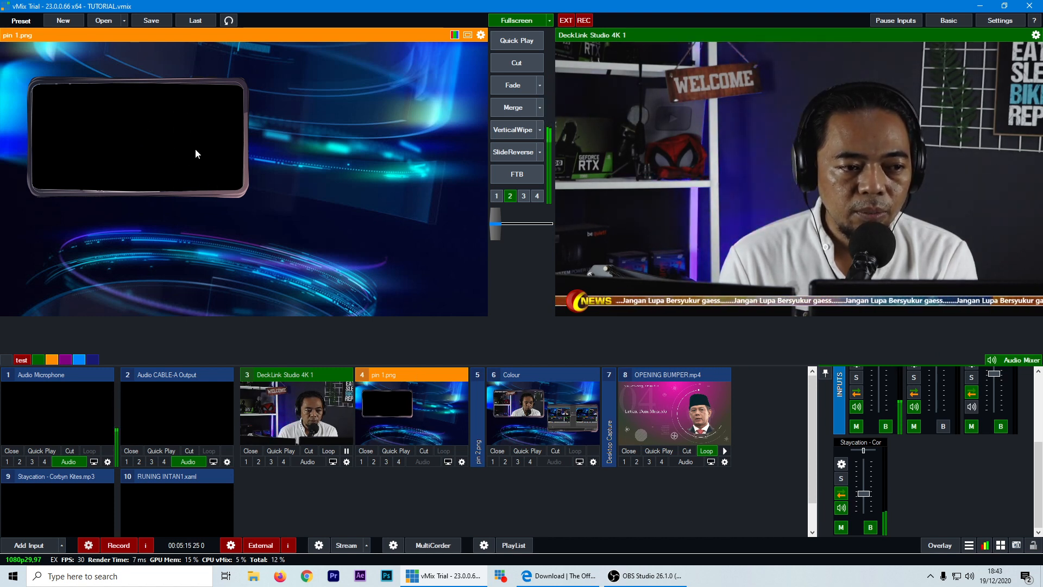
{"action": "left_click", "coordinate": [505, 107]}
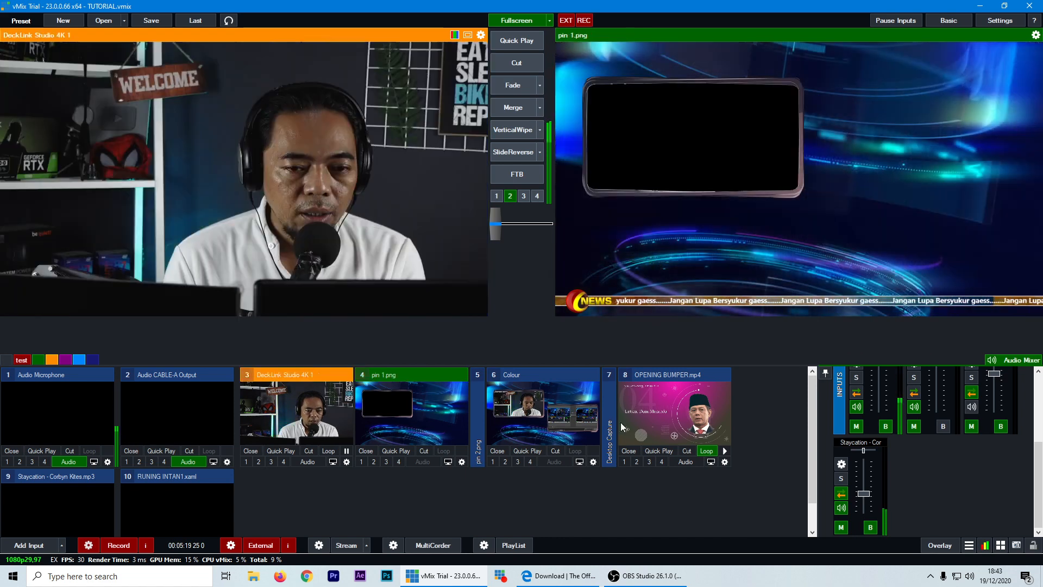
- Assign DeckLink Studio 4K 1 to Multi View layer 9 of the pin 1.png input
{"action": "left_click", "coordinate": [462, 463]}
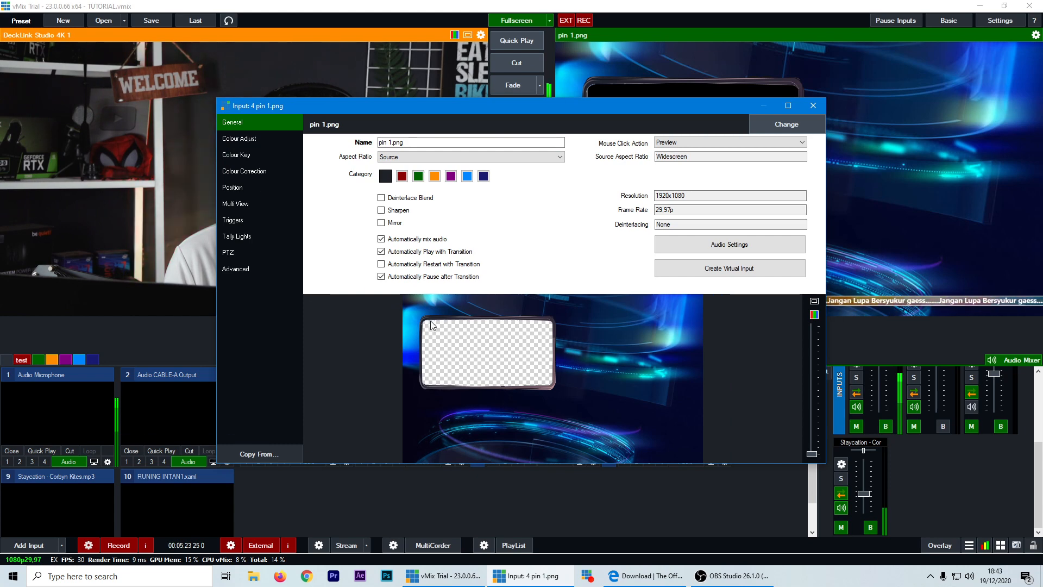
{"action": "left_click", "coordinate": [236, 204]}
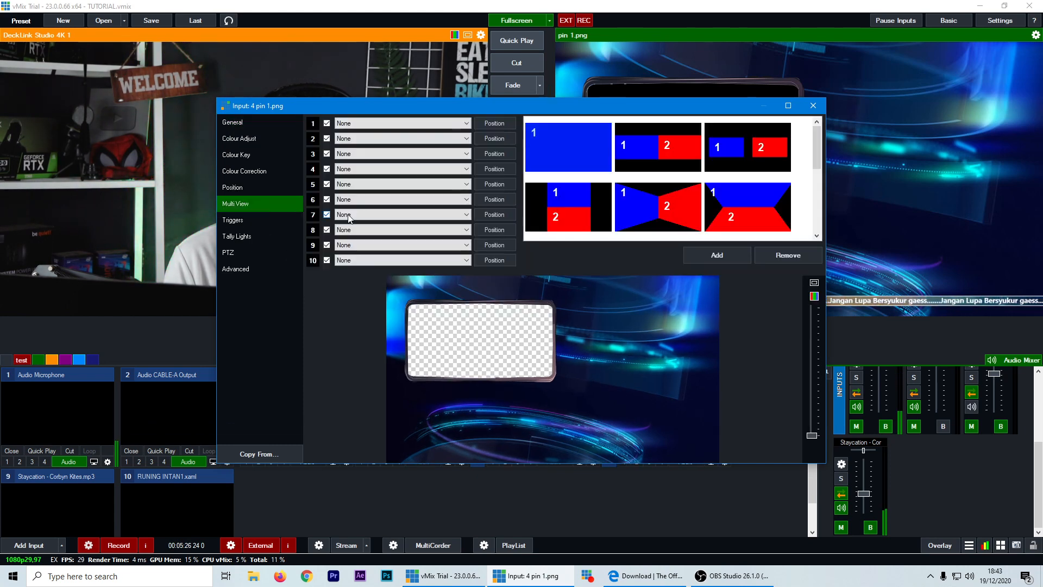
{"action": "left_click", "coordinate": [373, 250]}
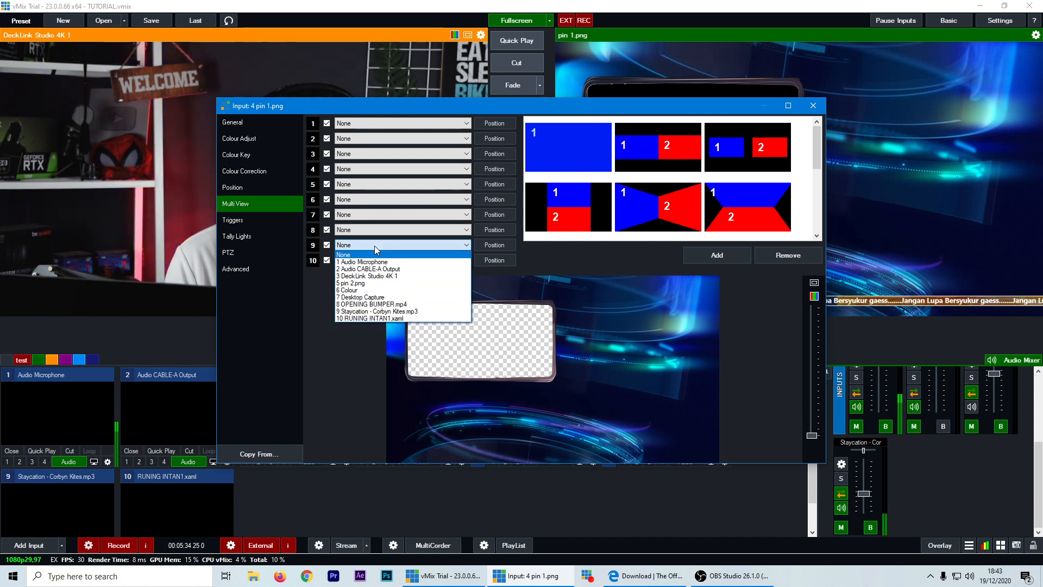
{"action": "left_click", "coordinate": [375, 276]}
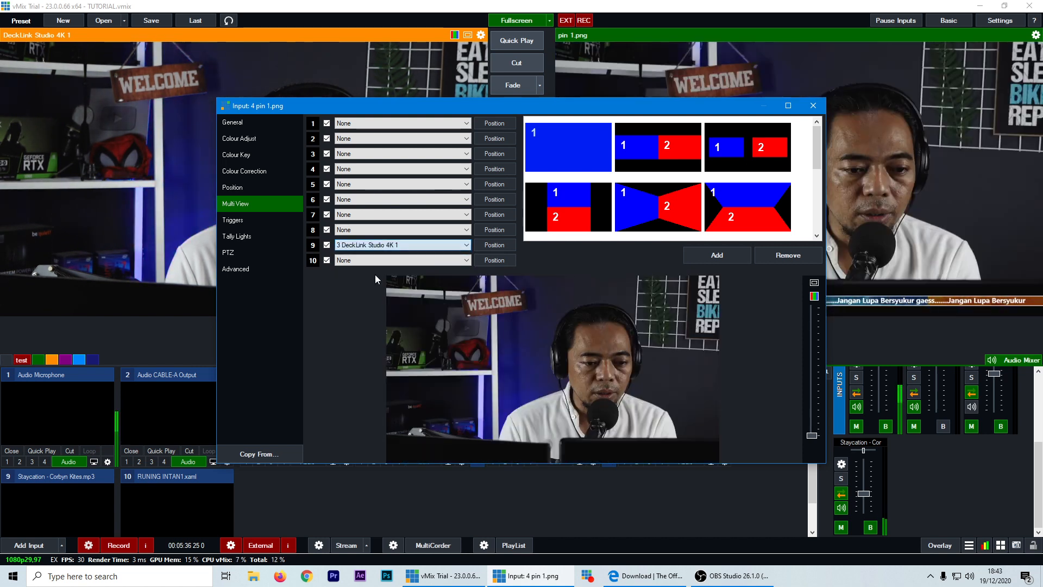
- Fit layer 9 inside the phone frame with zoom about 0.388, pan X about -0.430 and pan Y about 0.296
{"action": "left_click", "coordinate": [499, 246]}
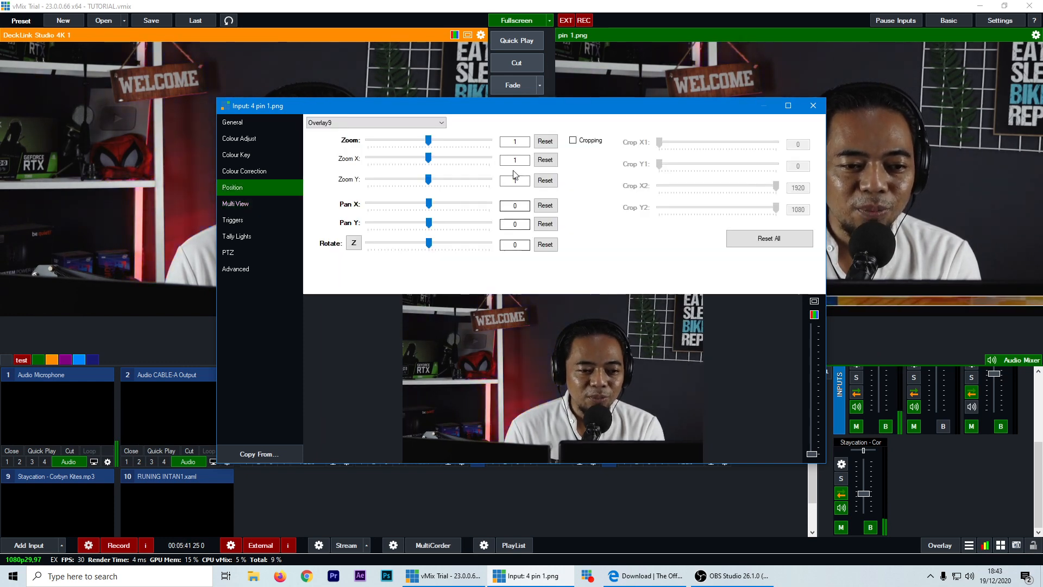
{"action": "left_click_drag", "start_coordinate": [428, 141], "coordinate": [395, 141]}
{"action": "left_click_drag", "start_coordinate": [616, 363], "coordinate": [516, 353]}
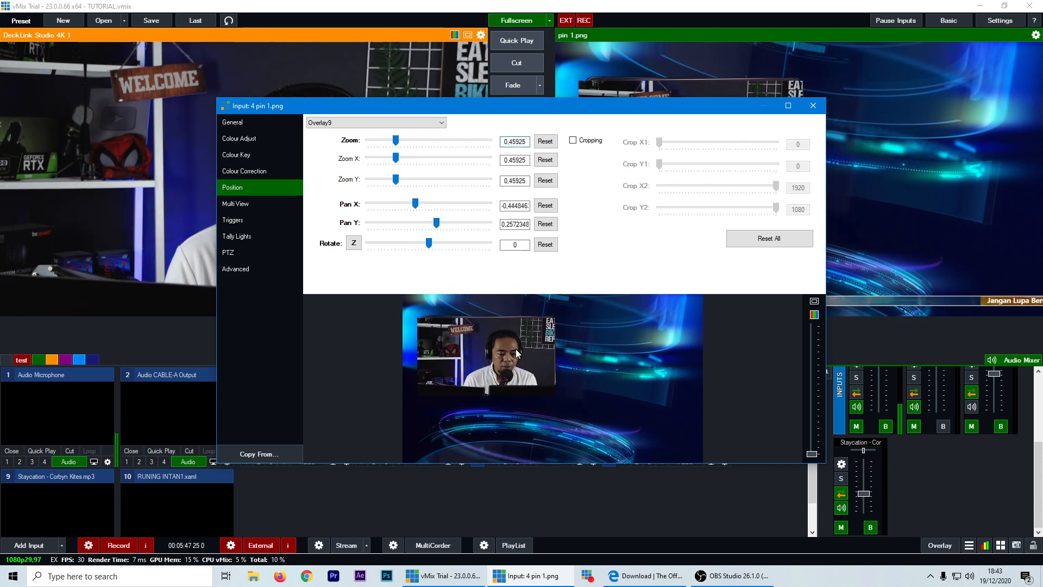
{"action": "left_click_drag", "start_coordinate": [395, 141], "coordinate": [391, 141]}
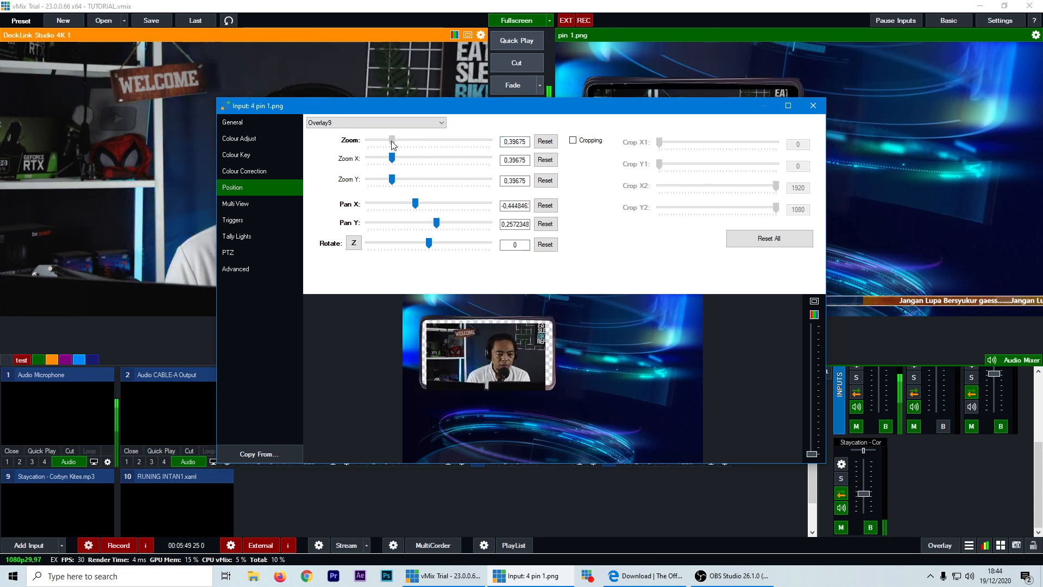
{"action": "left_click_drag", "start_coordinate": [494, 343], "coordinate": [495, 338]}
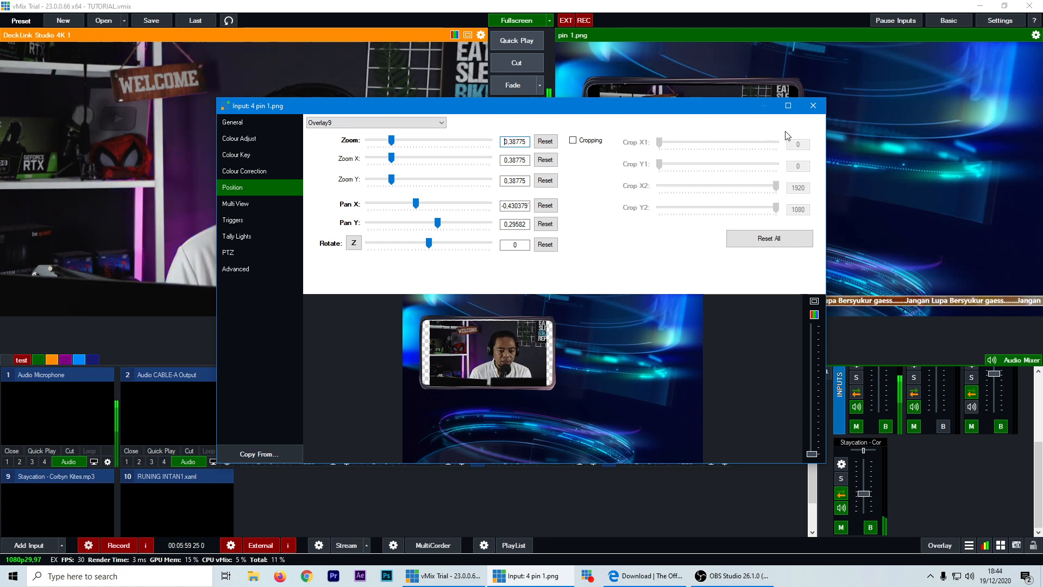
{"action": "left_click", "coordinate": [814, 106]}
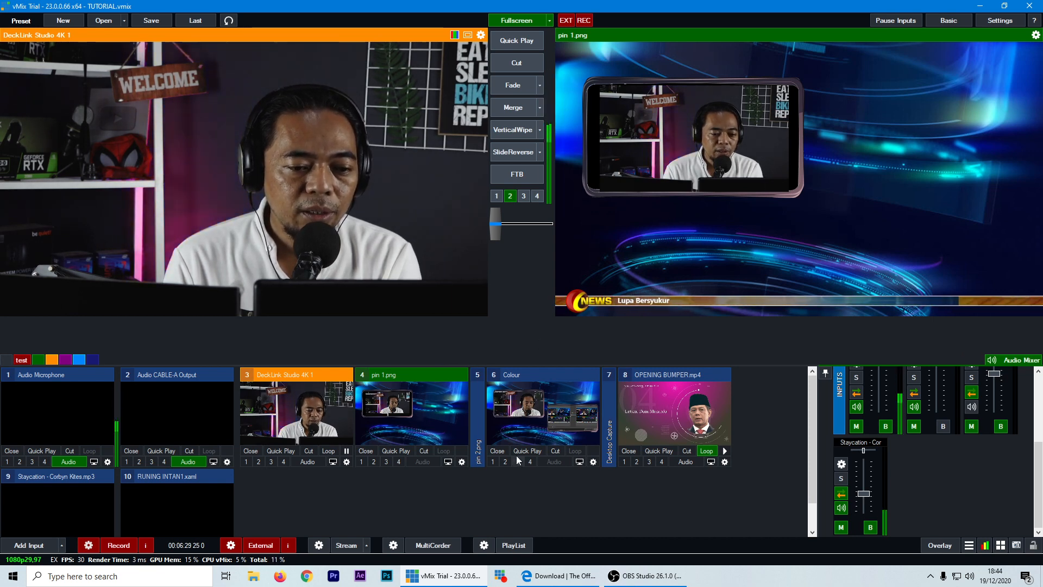
- Assign DeckLink Studio 4K 1 to Multi View layer 8 of the pin 1.png input as a second camera picture
{"action": "left_click", "coordinate": [462, 462]}
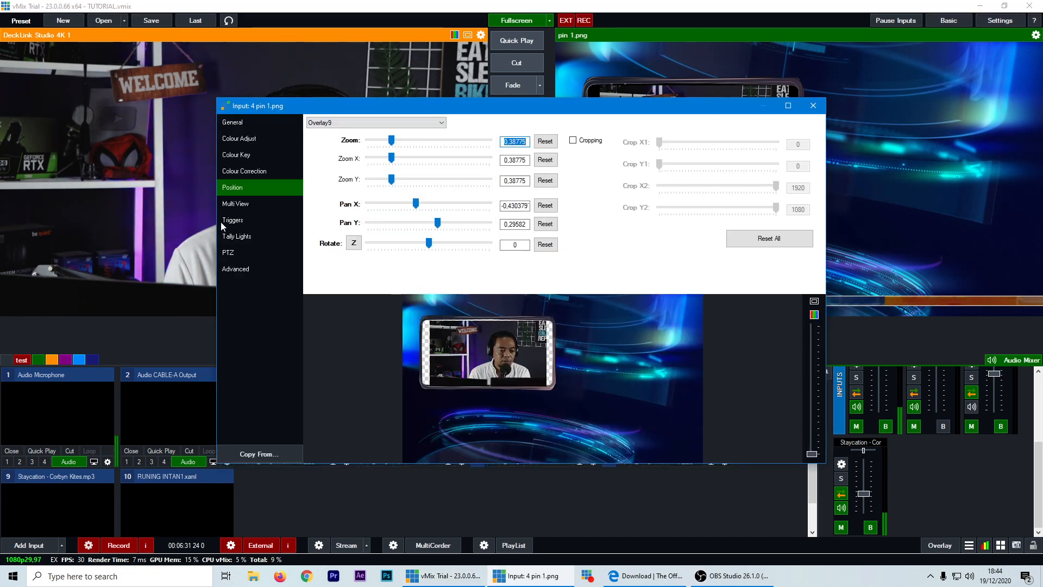
{"action": "left_click", "coordinate": [235, 203]}
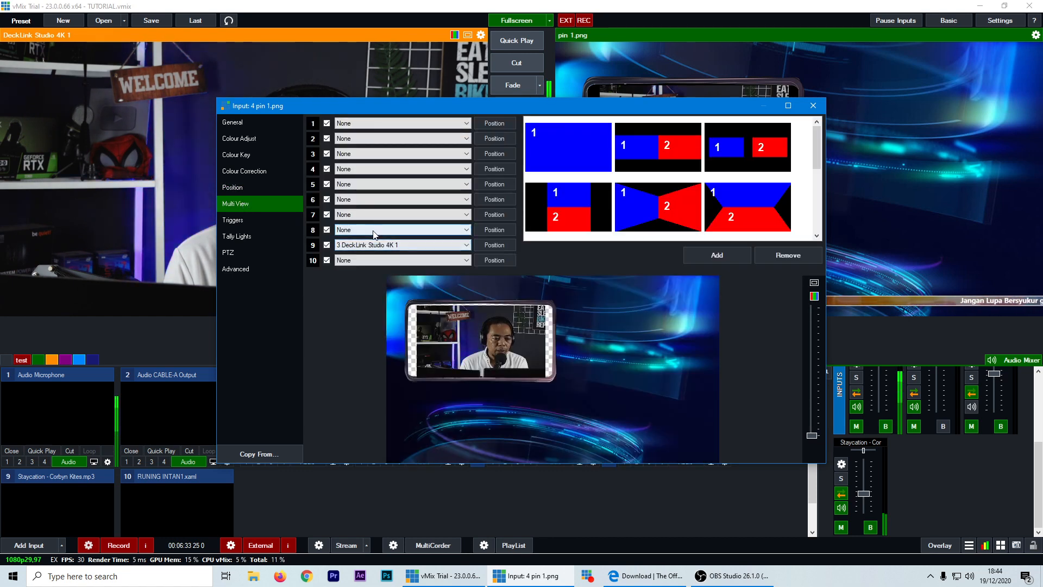
{"action": "left_click", "coordinate": [374, 230]}
{"action": "left_click", "coordinate": [390, 262]}
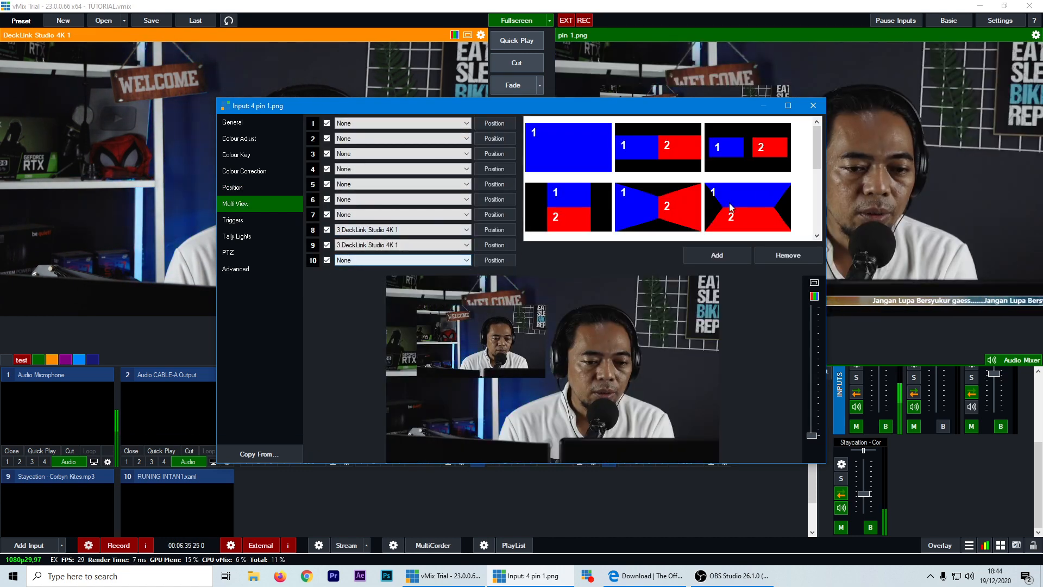
- Place layer 8 beside the phone frame with zoom about 0.379, pan X about 0.427 and pan Y about 0.277
{"action": "left_click", "coordinate": [499, 230]}
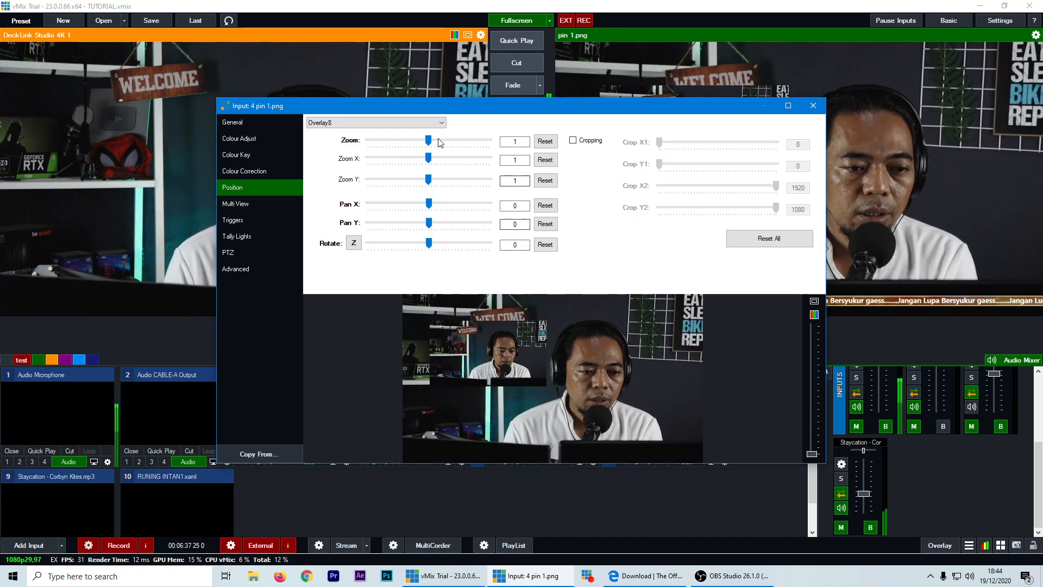
{"action": "left_click_drag", "start_coordinate": [428, 141], "coordinate": [392, 155]}
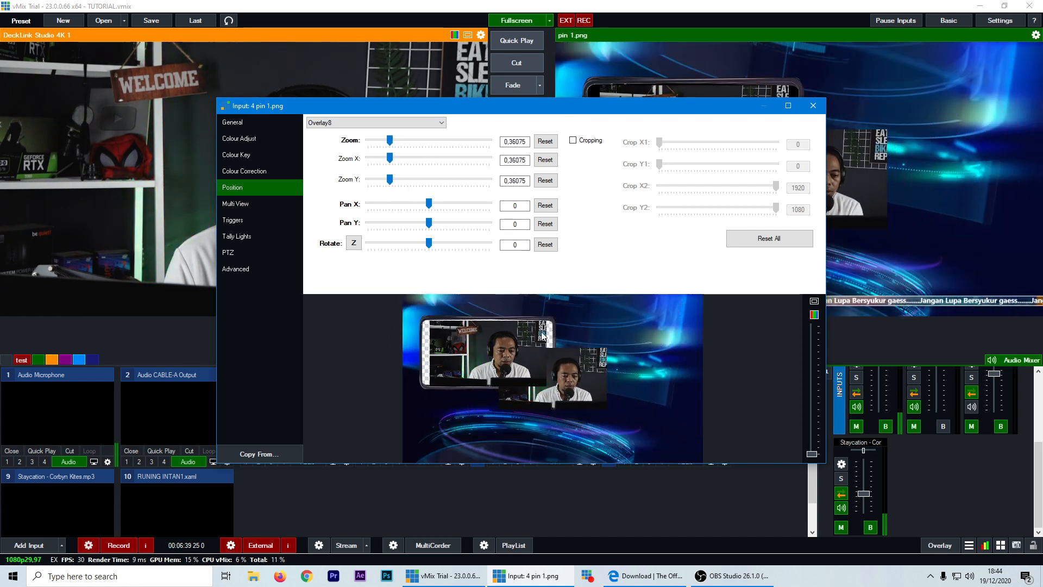
{"action": "left_click_drag", "start_coordinate": [567, 379], "coordinate": [617, 357]}
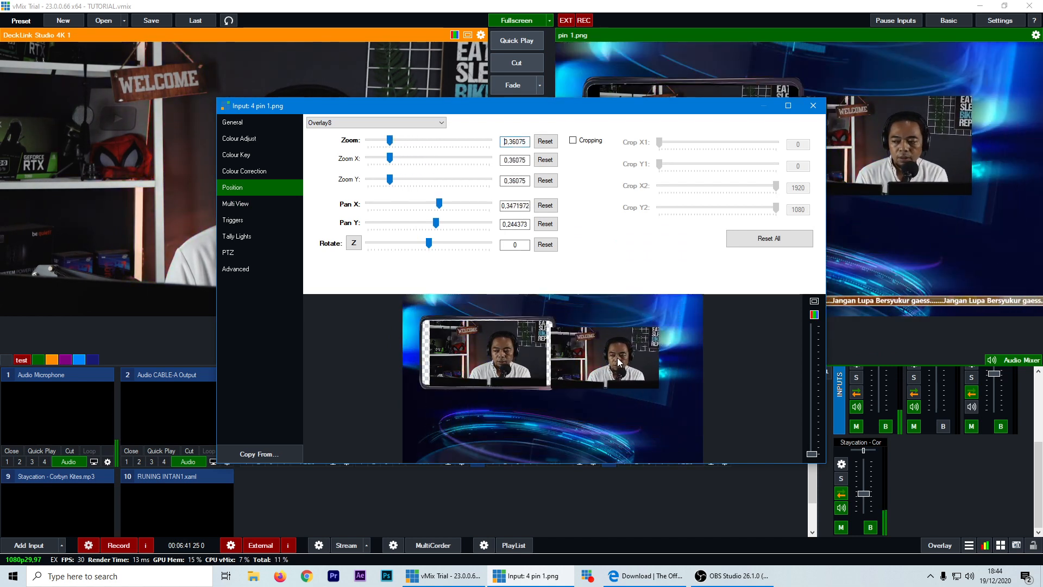
{"action": "left_click_drag", "start_coordinate": [699, 109], "coordinate": [469, 98]}
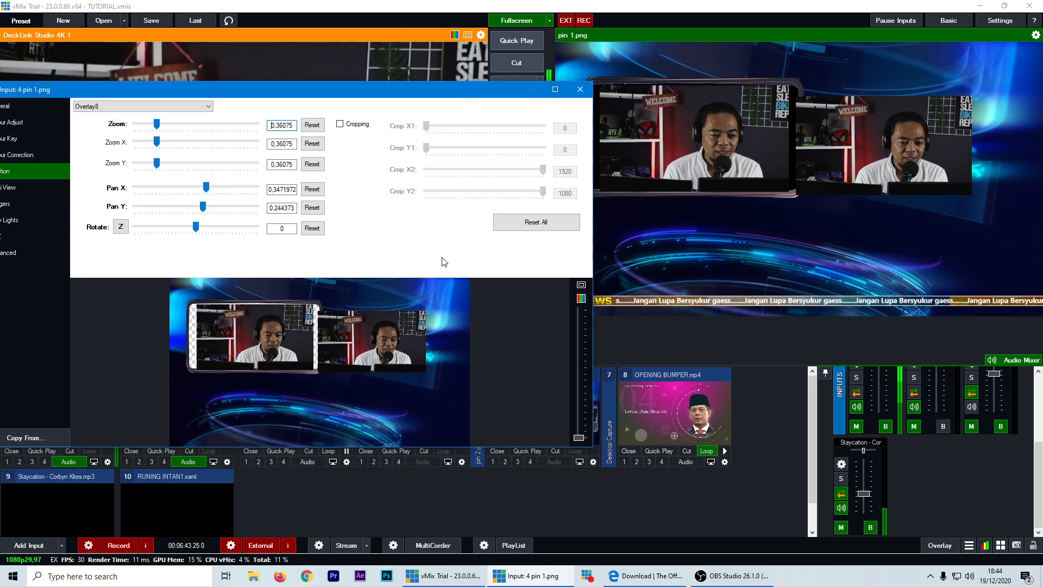
{"action": "left_click_drag", "start_coordinate": [362, 344], "coordinate": [374, 342]}
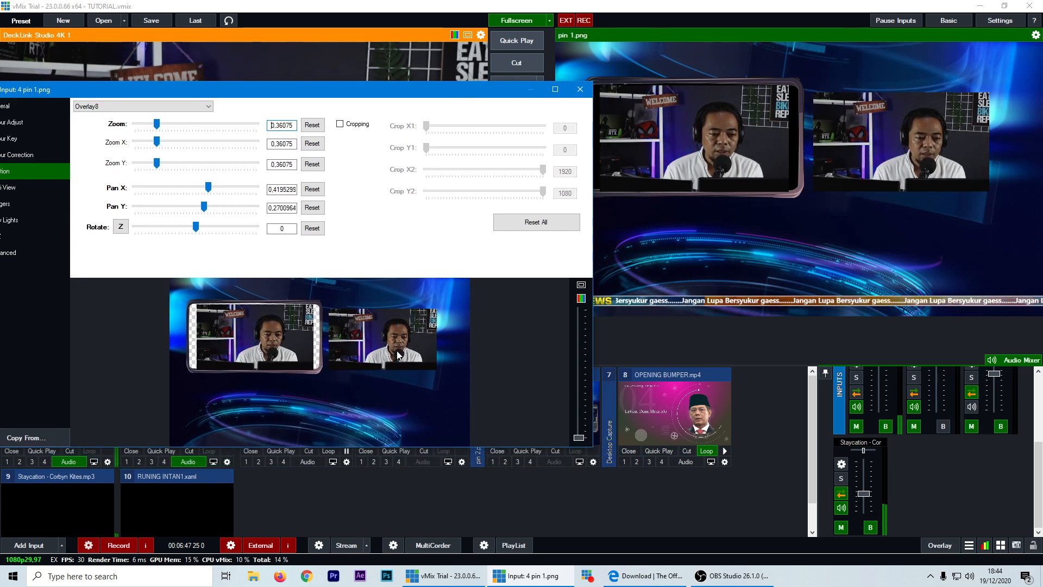
{"action": "mouse_move", "coordinate": [377, 336]}
{"action": "left_mouse_down"}
{"action": "mouse_move", "coordinate": [364, 336]}
{"action": "mouse_move", "coordinate": [379, 340]}
{"action": "left_mouse_up"}
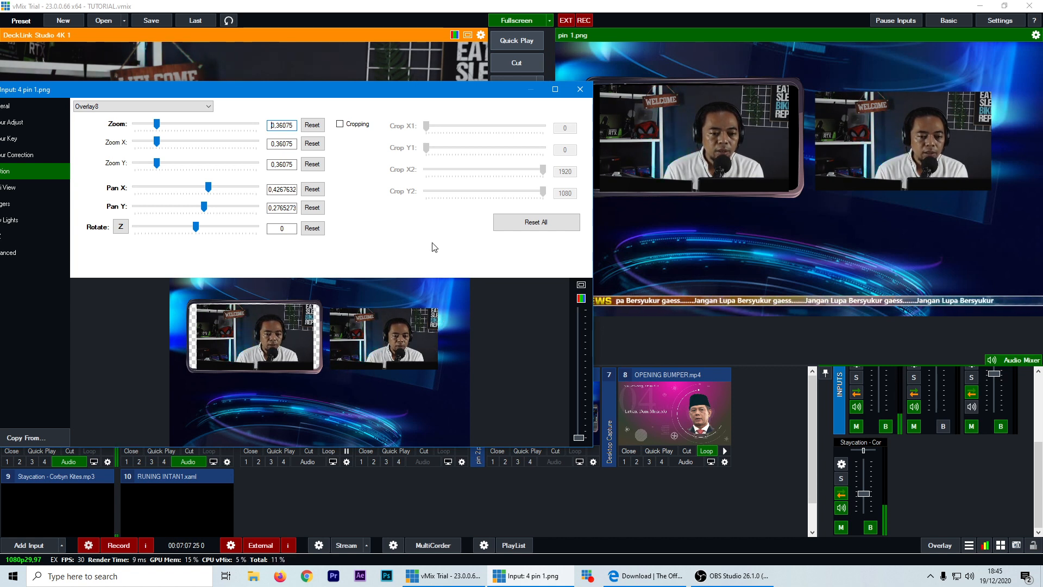
{"action": "left_click_drag", "start_coordinate": [155, 125], "coordinate": [158, 126]}
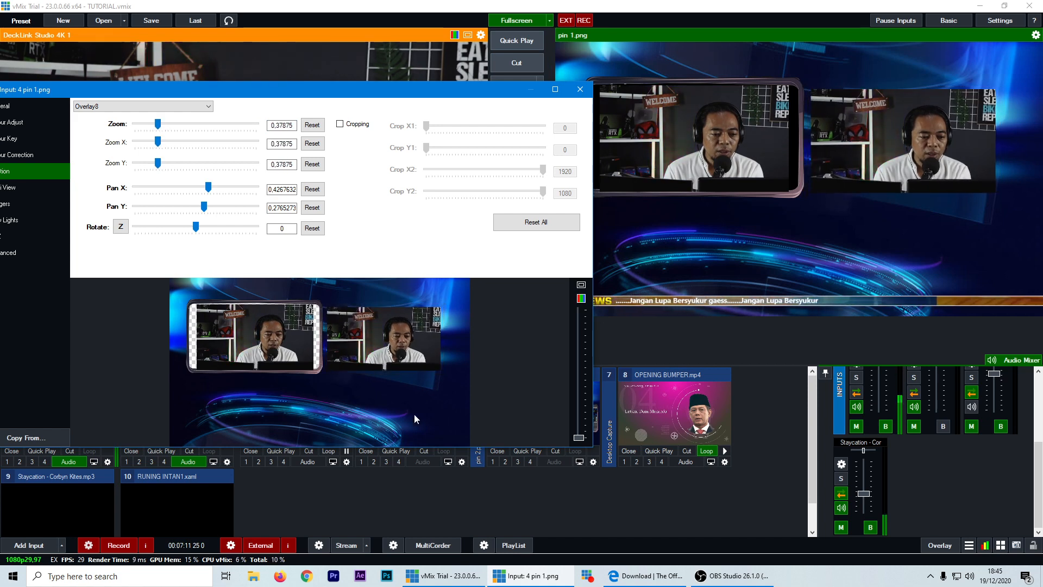
- Reset all position values of layer 8 and set Multi View layer 8 of pin 1.png to None
{"action": "left_click", "coordinate": [537, 222]}
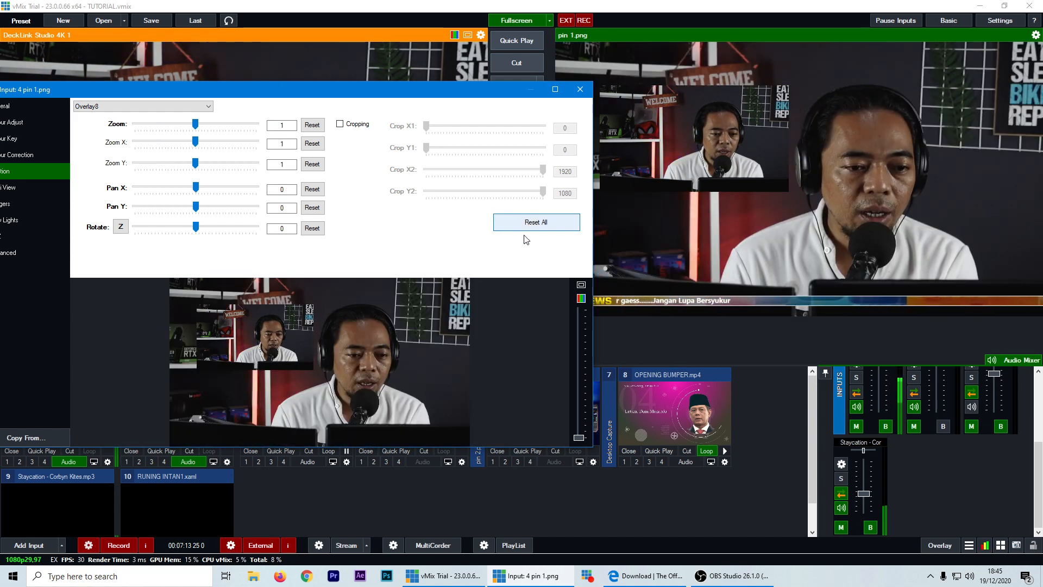
{"action": "left_click_drag", "start_coordinate": [151, 90], "coordinate": [253, 86]}
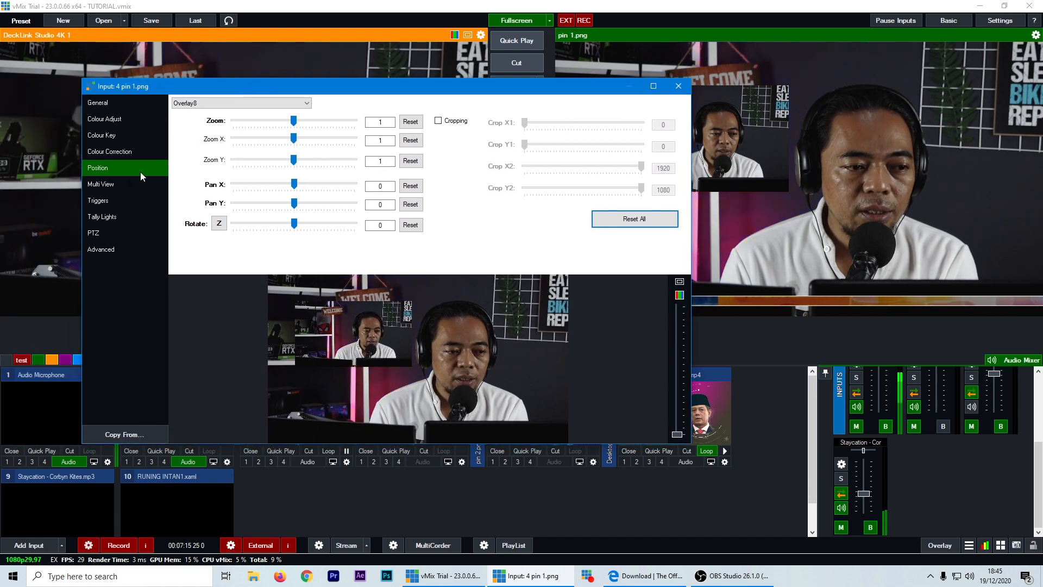
{"action": "left_click", "coordinate": [125, 184]}
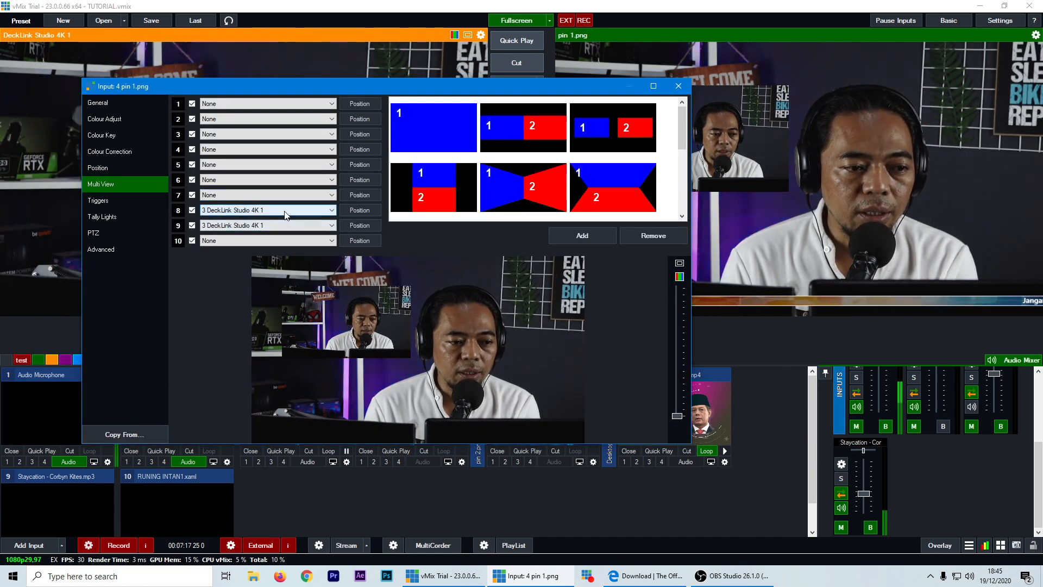
{"action": "left_click", "coordinate": [235, 210]}
{"action": "left_click", "coordinate": [234, 220]}
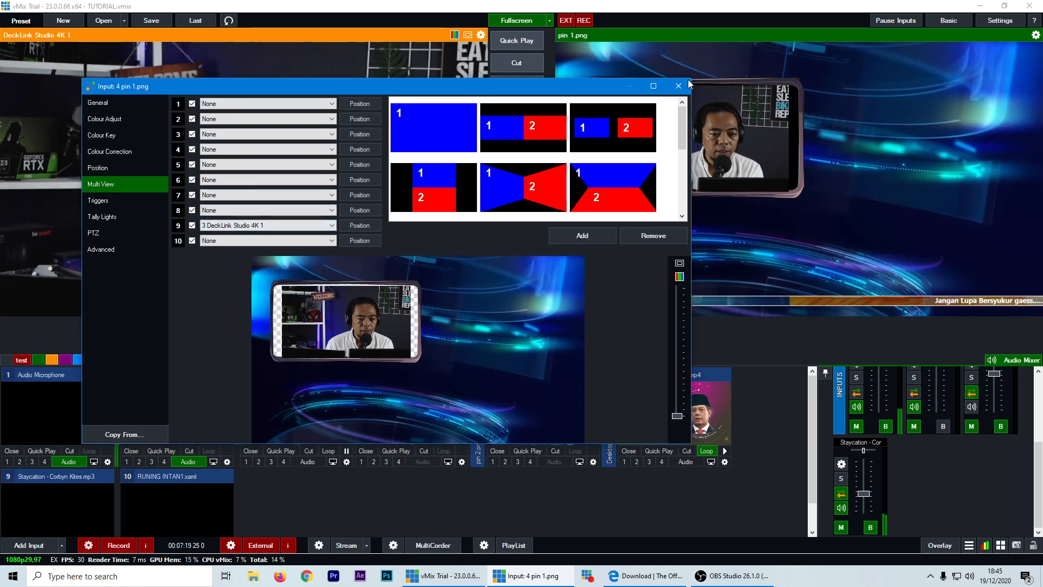
- Set Multi View layer 9 of pin 1.png to None and close the input's settings
{"action": "left_click", "coordinate": [330, 226]}
{"action": "left_click", "coordinate": [239, 234]}
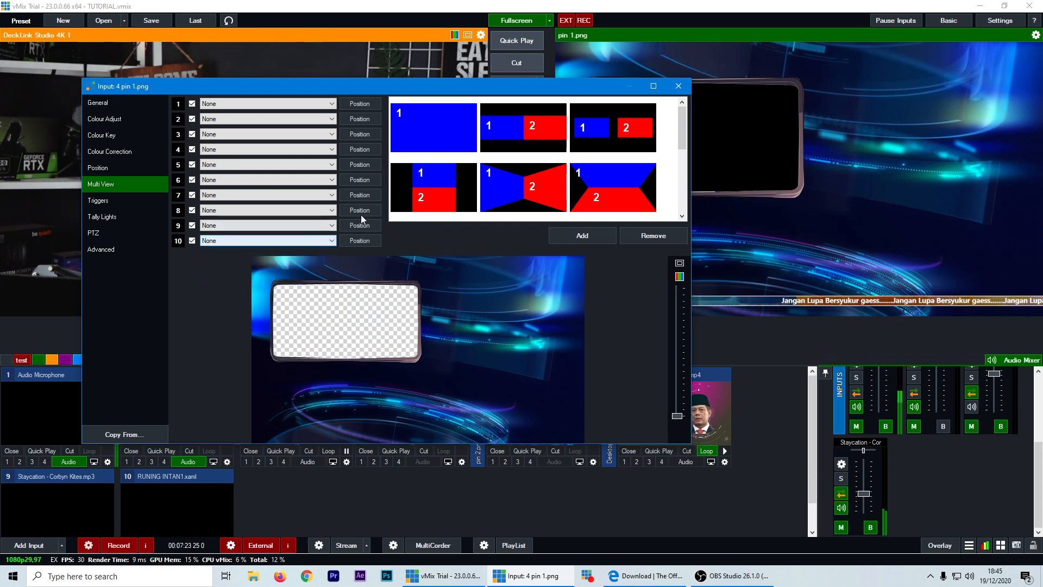
{"action": "left_click", "coordinate": [678, 85]}
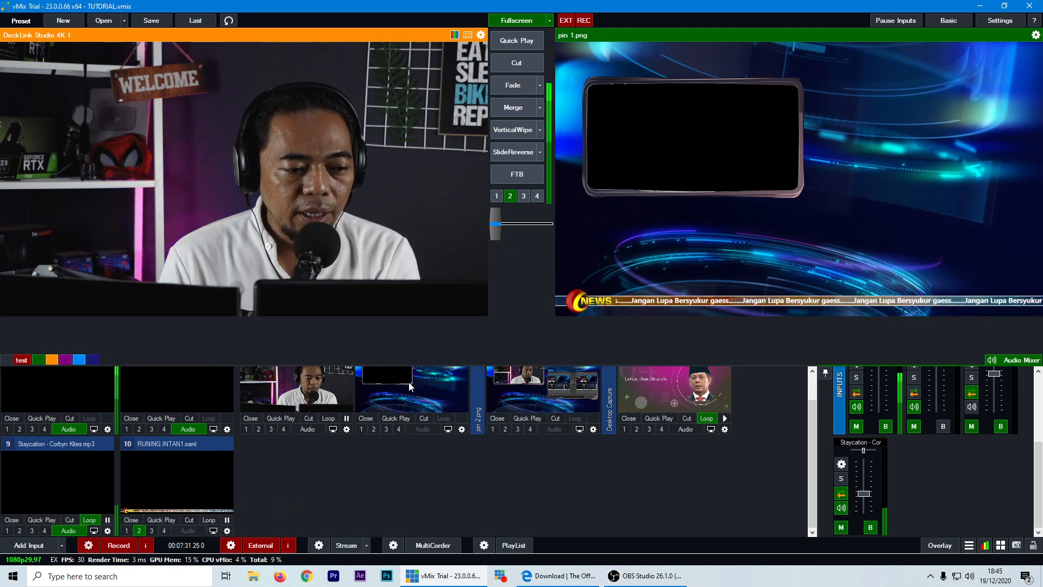
- Add a Blank input and load the new Colour input into preview
{"action": "scroll", "coordinate": [409, 382], "scroll_direction": "down", "scroll_amount": 1}
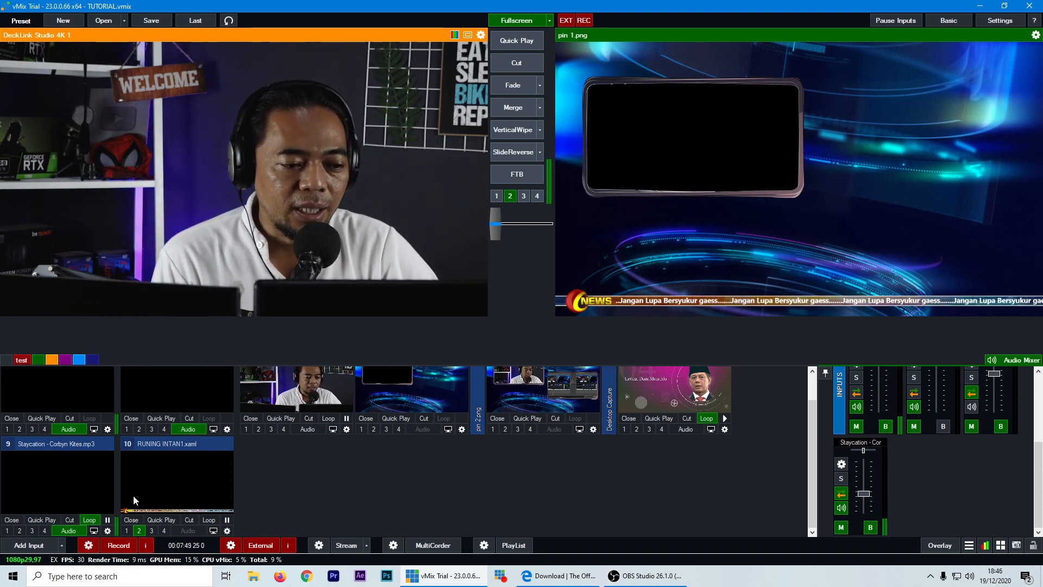
{"action": "left_click", "coordinate": [61, 543]}
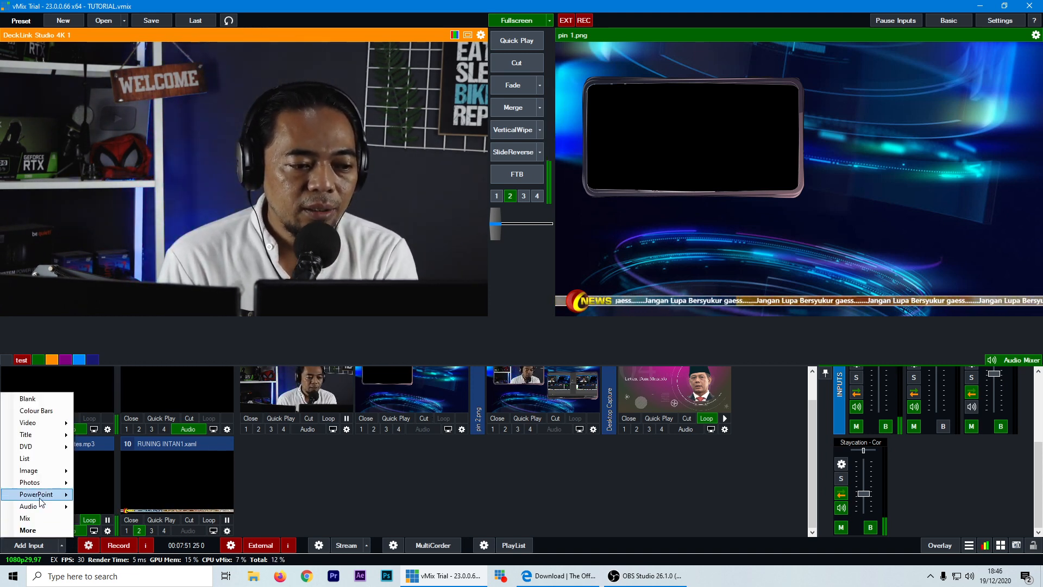
{"action": "left_click", "coordinate": [385, 464]}
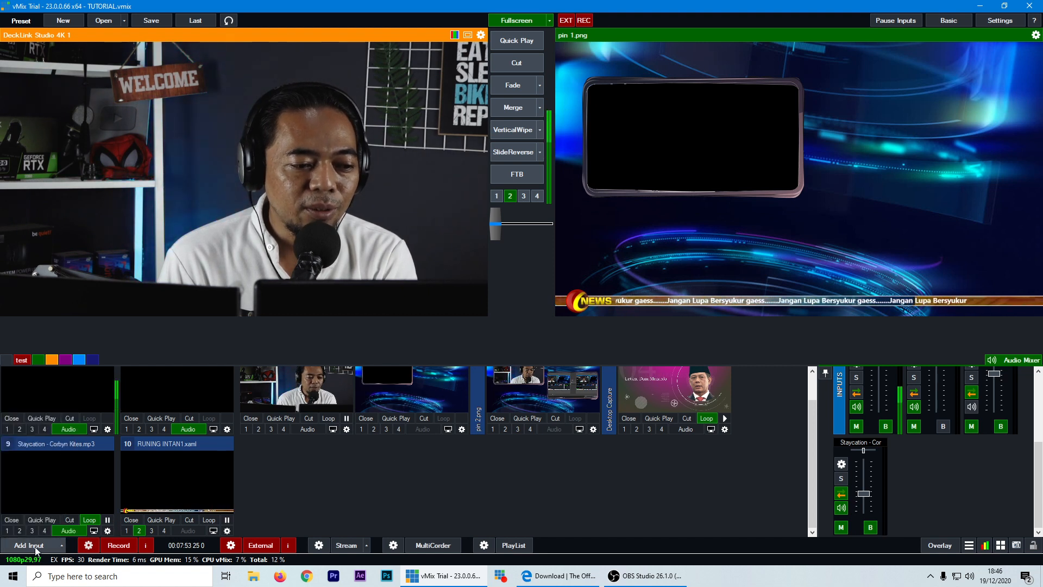
{"action": "left_click", "coordinate": [62, 545]}
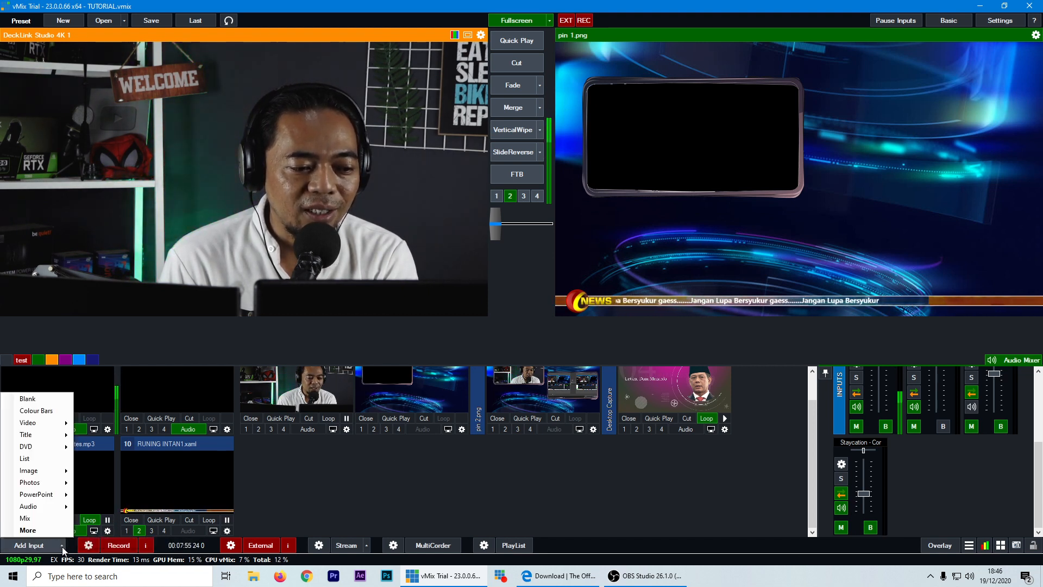
{"action": "left_click", "coordinate": [50, 401]}
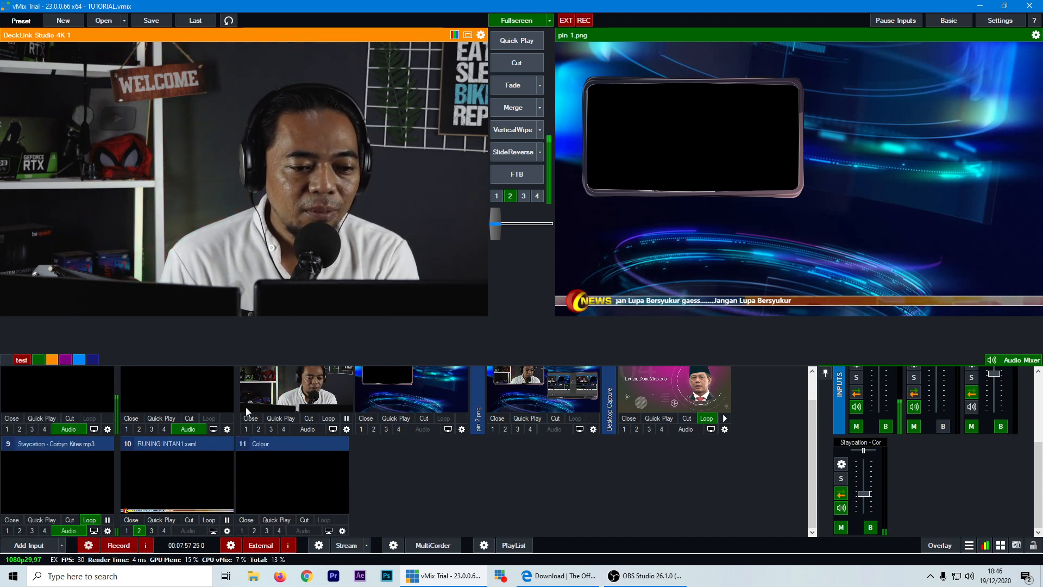
{"action": "left_click", "coordinate": [287, 481]}
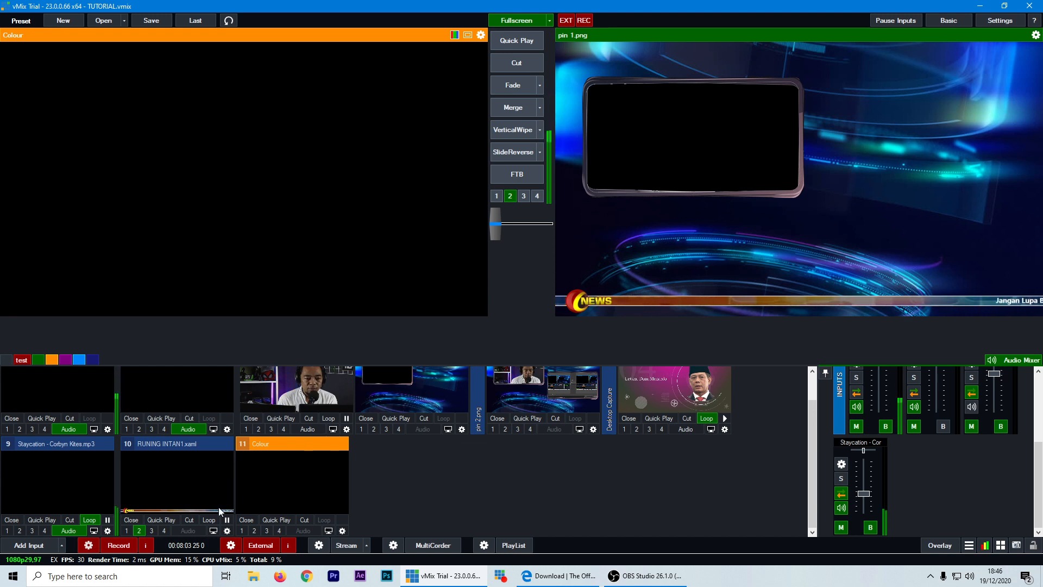
- Assign pin 1.png to Multi View layer 10 and DeckLink Studio 4K 1 to layer 9 of the new Colour input
{"action": "right_click", "coordinate": [289, 478]}
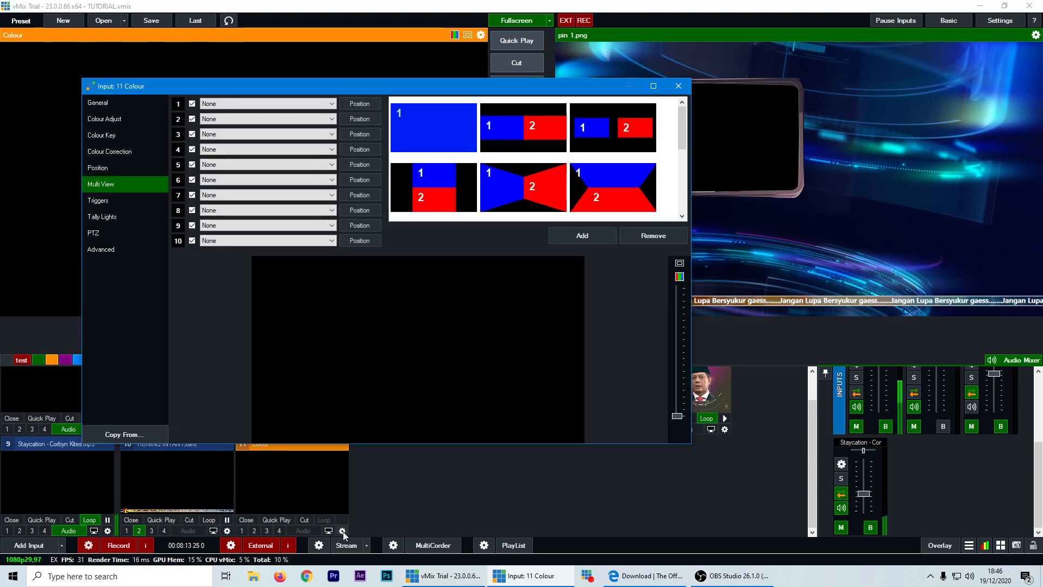
{"action": "left_click", "coordinate": [261, 241]}
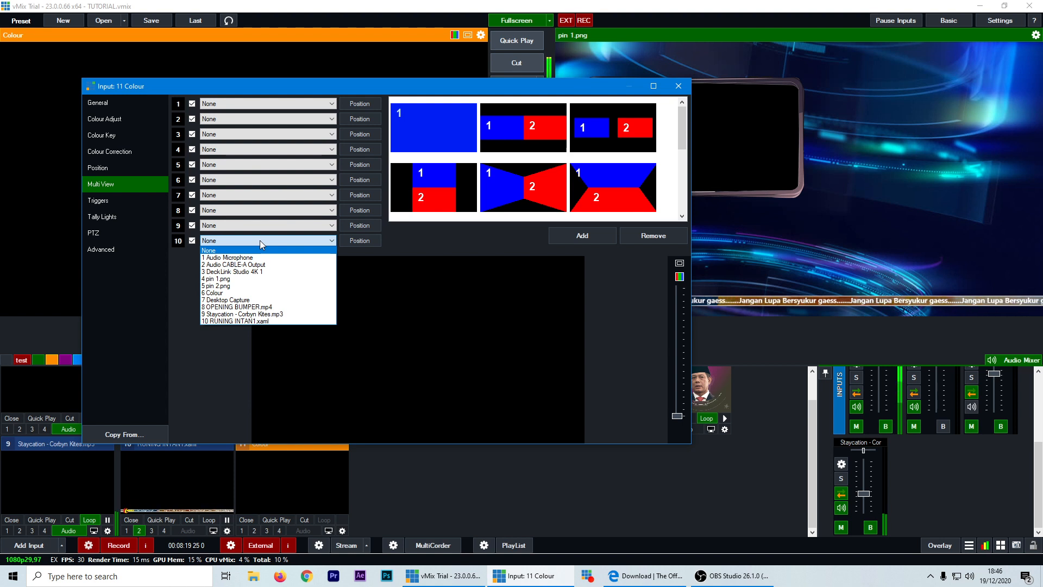
{"action": "left_click", "coordinate": [222, 280]}
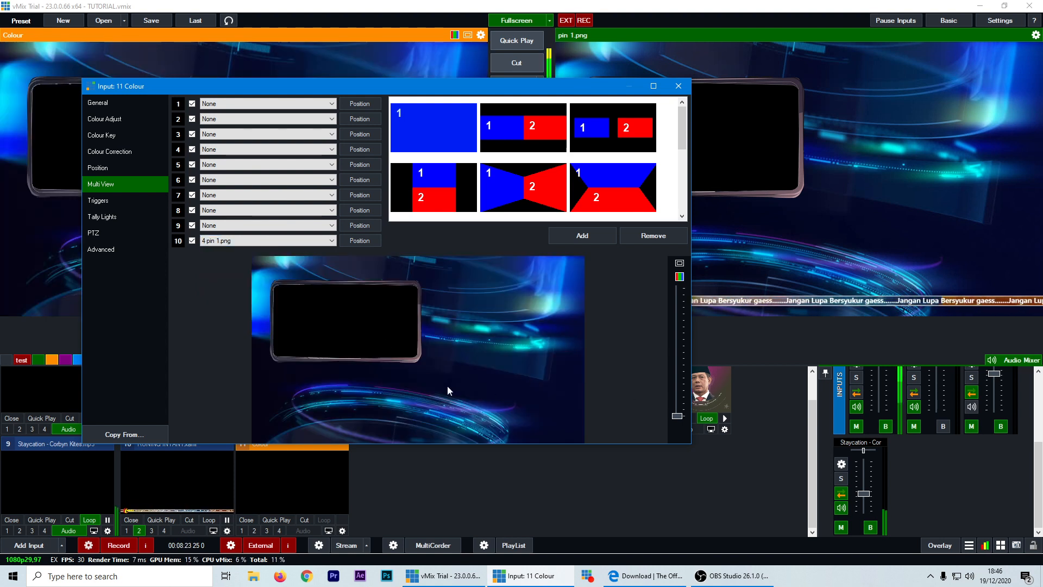
{"action": "left_click", "coordinate": [245, 225]}
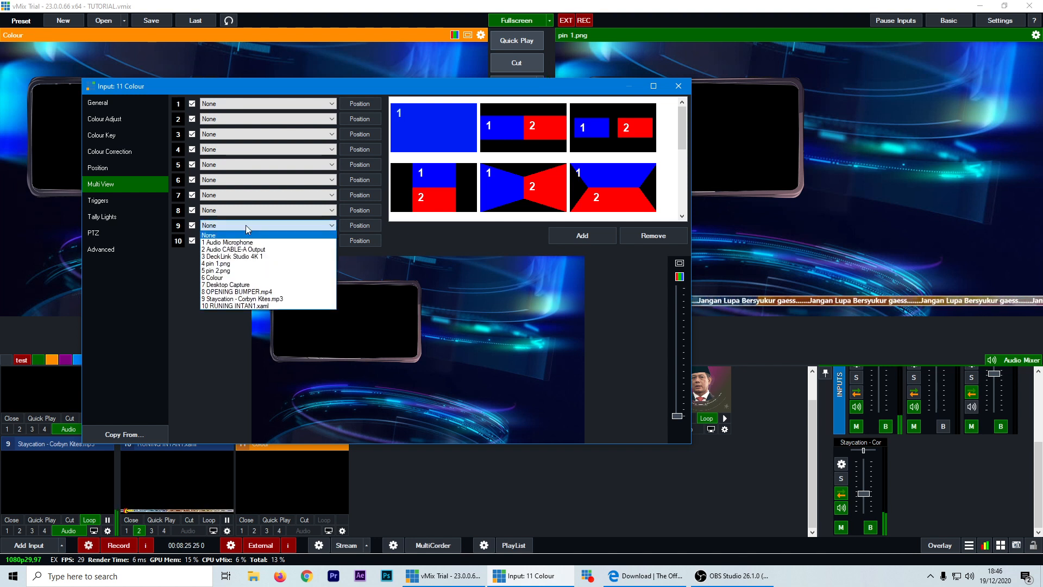
{"action": "left_click", "coordinate": [243, 256]}
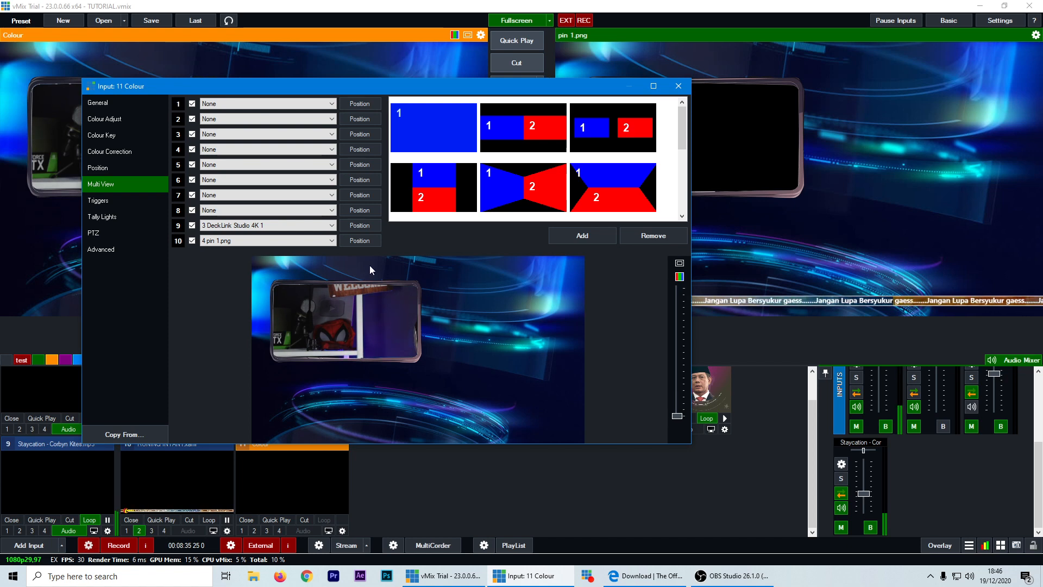
{"action": "left_click", "coordinate": [360, 225]}
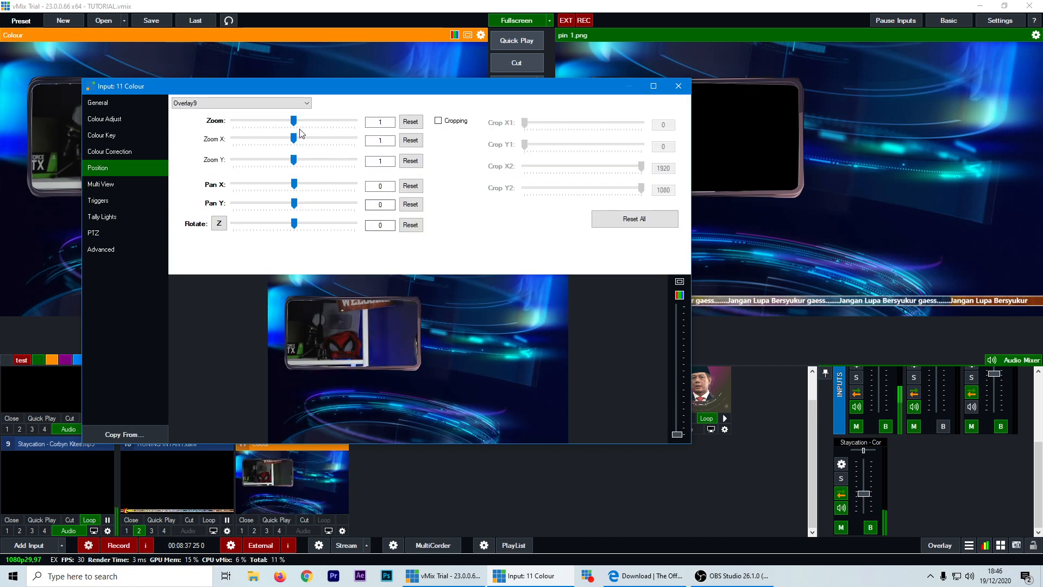
{"action": "left_click", "coordinate": [678, 85]}
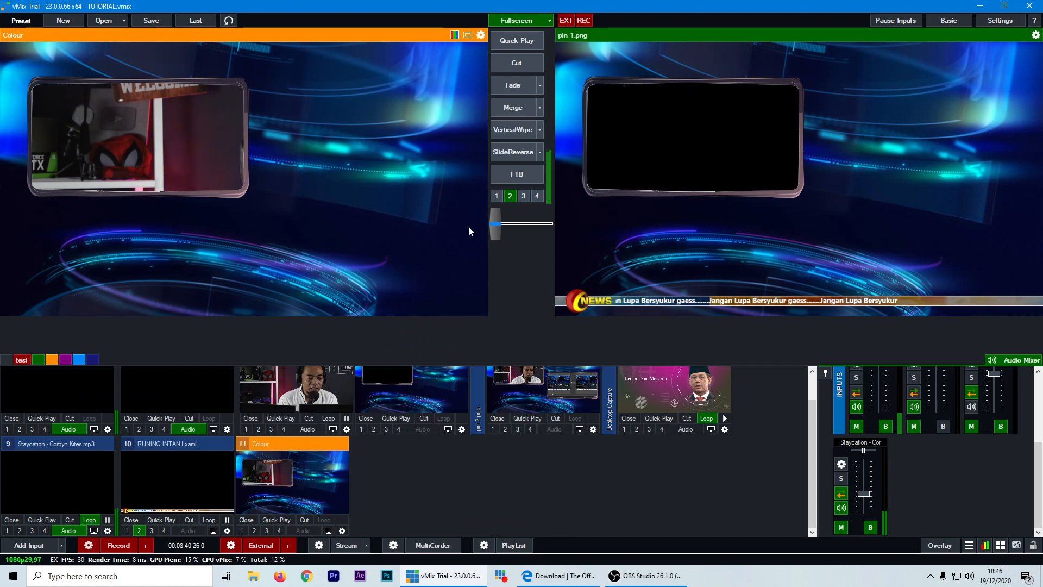
{"action": "left_click", "coordinate": [305, 481]}
{"action": "left_click", "coordinate": [112, 185]}
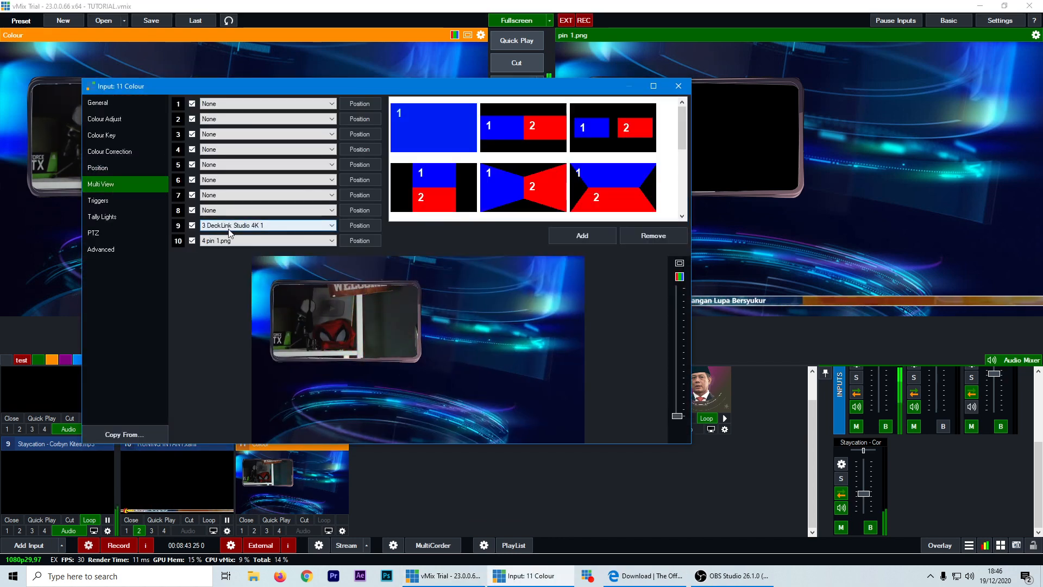
- Fit layer 9 of the Colour input inside the phone frame with zoom about 0.459, pan X about -0.420 and pan Y about 0.289
{"action": "left_click", "coordinate": [360, 225]}
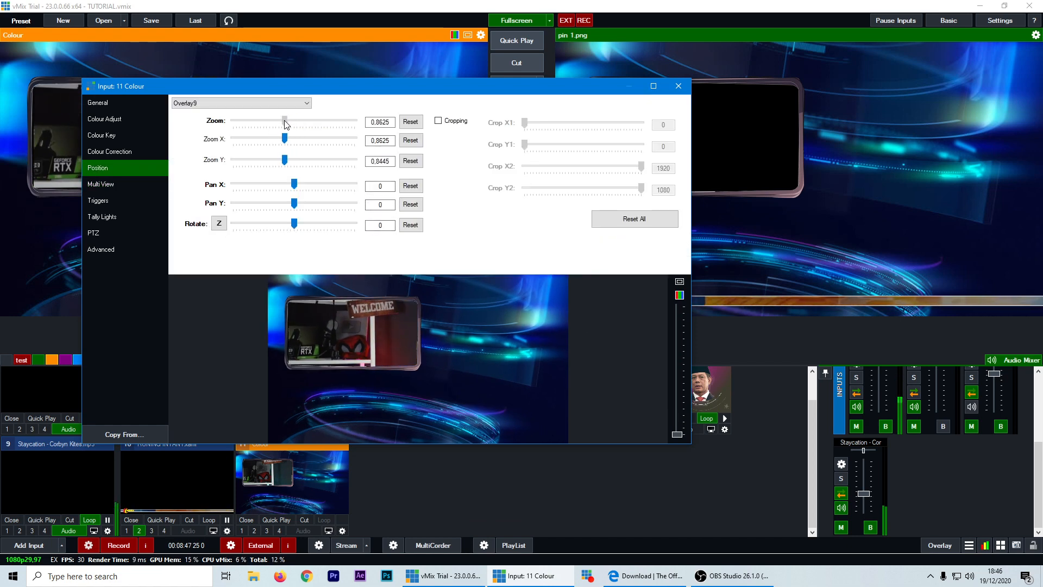
{"action": "left_click_drag", "start_coordinate": [285, 120], "coordinate": [264, 125]}
{"action": "left_click_drag", "start_coordinate": [406, 347], "coordinate": [343, 327]}
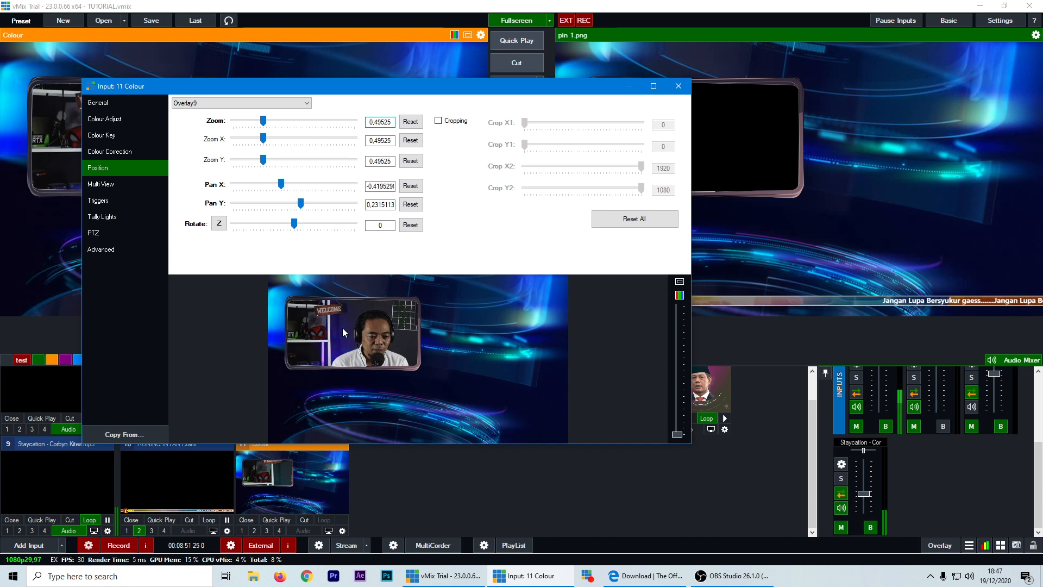
{"action": "left_click_drag", "start_coordinate": [263, 122], "coordinate": [261, 121]}
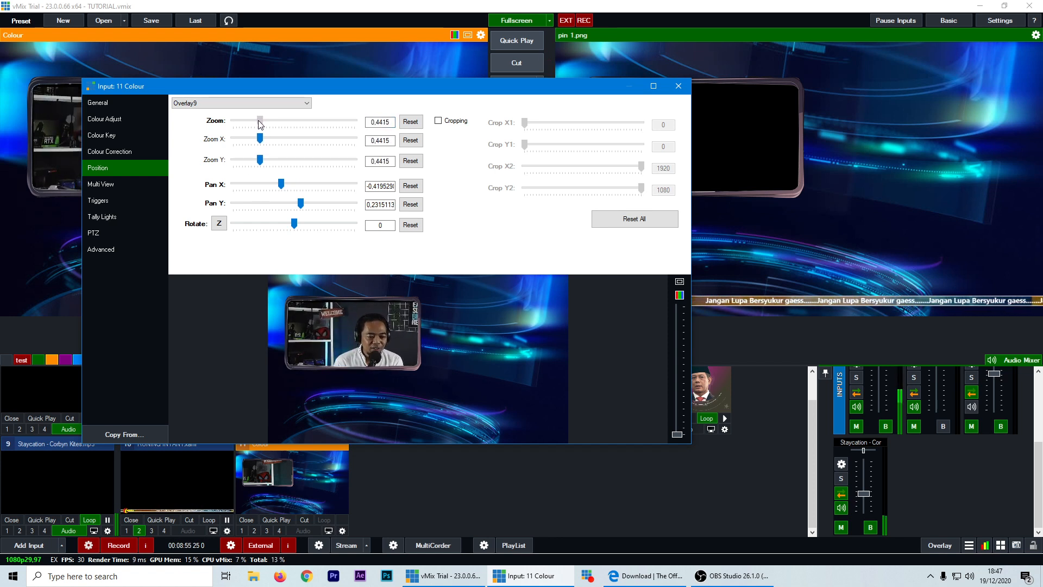
{"action": "left_click_drag", "start_coordinate": [399, 361], "coordinate": [399, 359]}
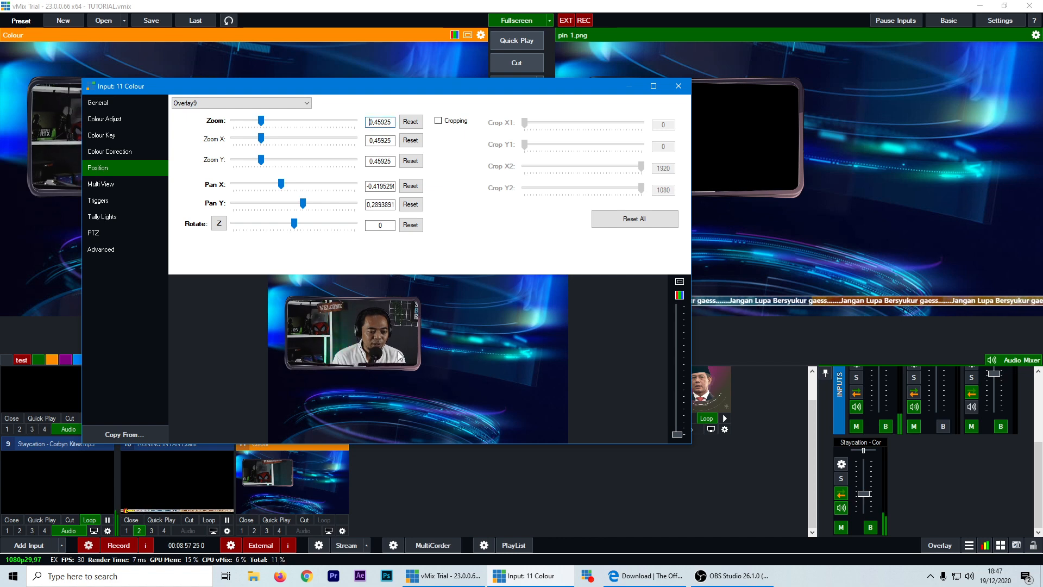
{"action": "left_click", "coordinate": [678, 86]}
- Fade the Colour input to the live output and stop the running recording
{"action": "left_click", "coordinate": [511, 92]}
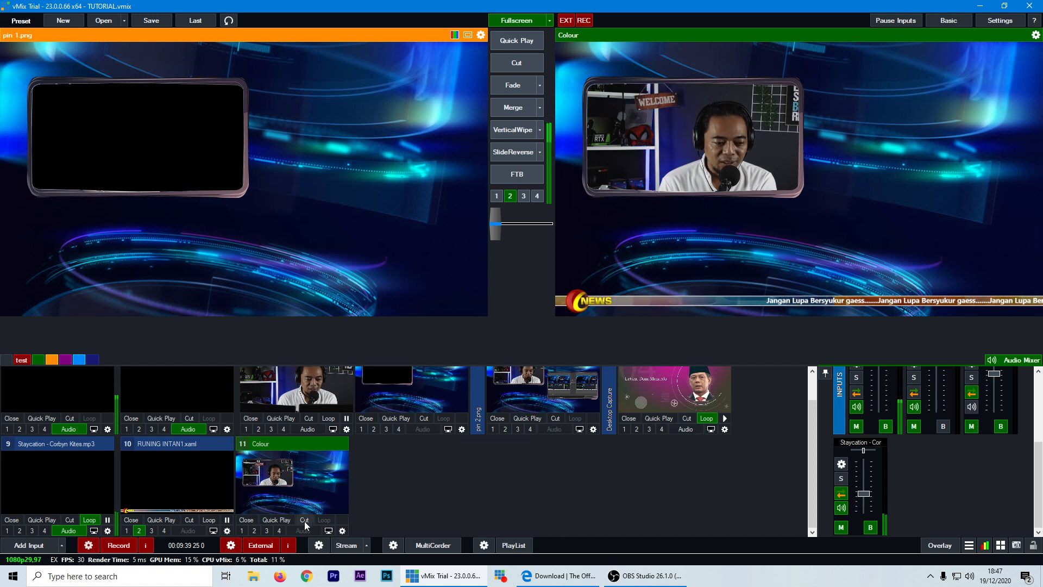
{"action": "left_click", "coordinate": [125, 546]}
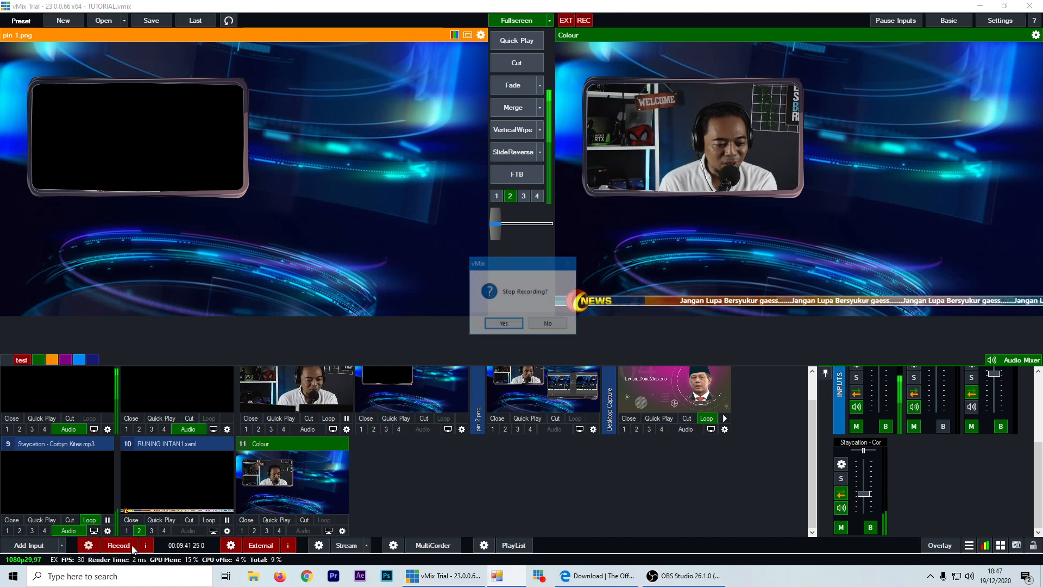
{"action": "left_click", "coordinate": [504, 325]}
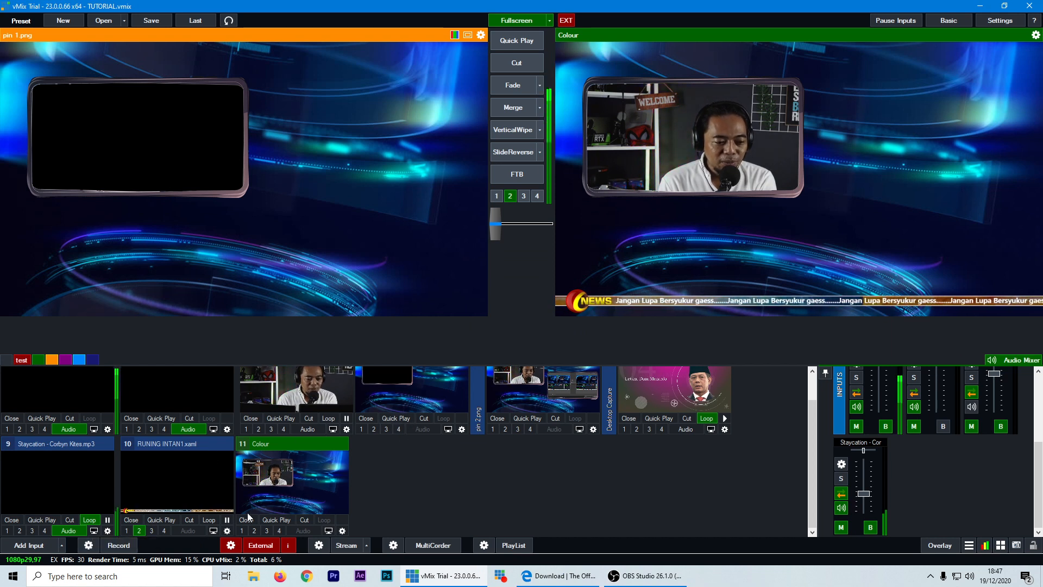
- Open the recording setup and compare the MP4 settings of recordings 1 and 2
{"action": "left_click", "coordinate": [89, 545]}
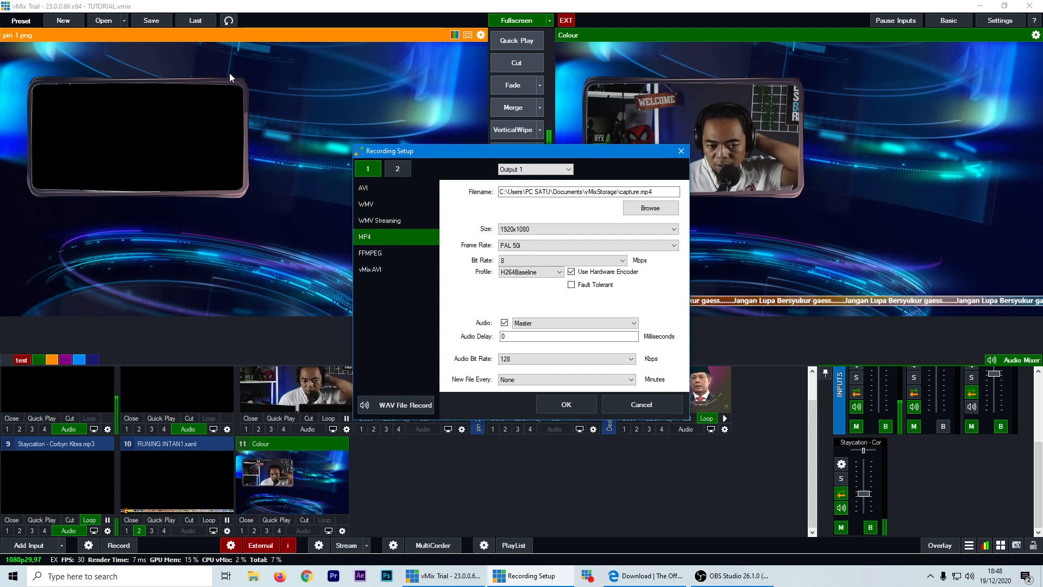
{"action": "left_click", "coordinate": [401, 168]}
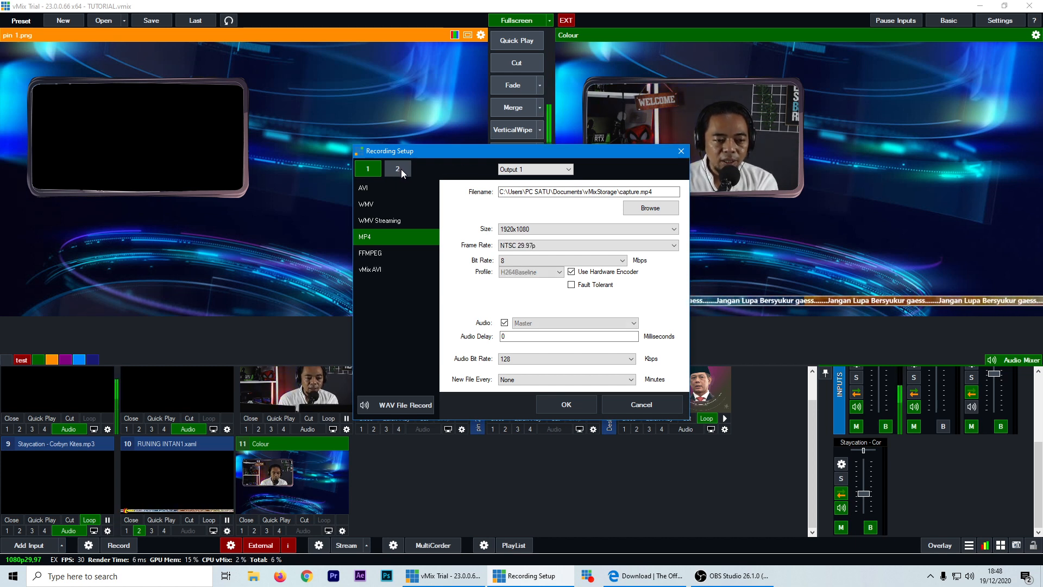
{"action": "left_click", "coordinate": [378, 168]}
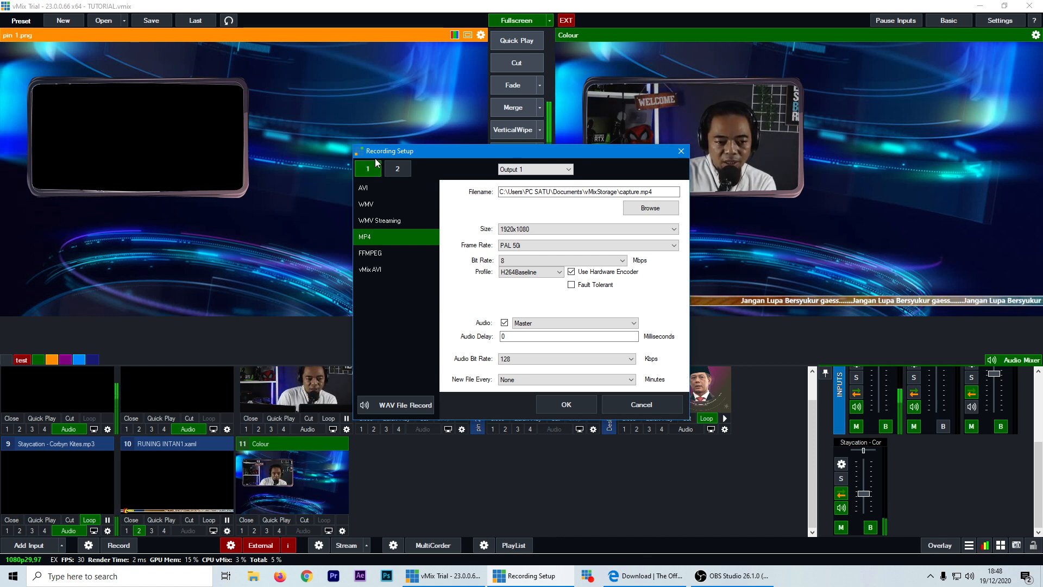
{"action": "left_click_drag", "start_coordinate": [529, 152], "coordinate": [424, 146]}
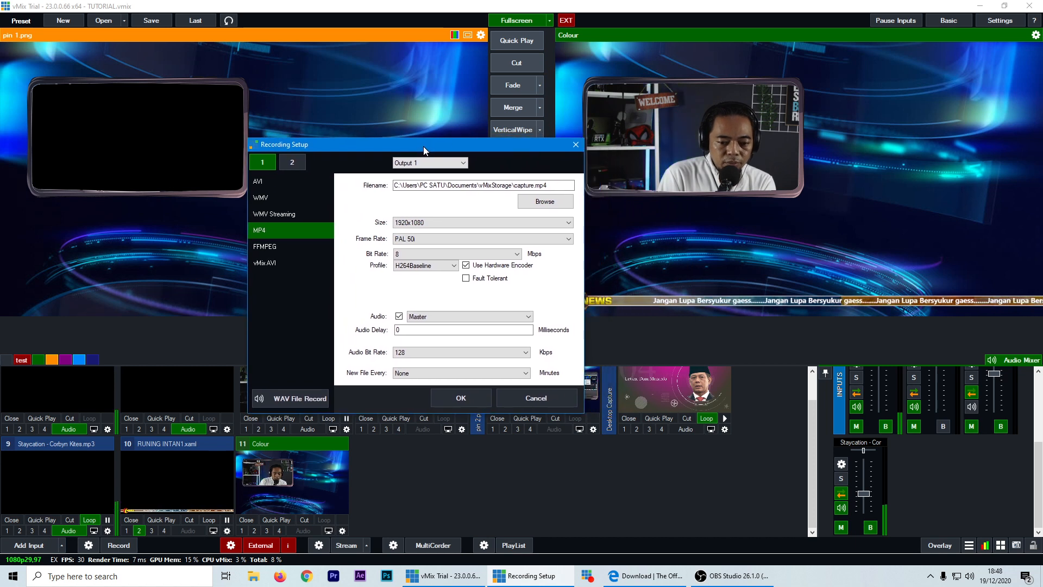
{"action": "left_click", "coordinate": [289, 162]}
{"action": "left_click", "coordinate": [261, 167]}
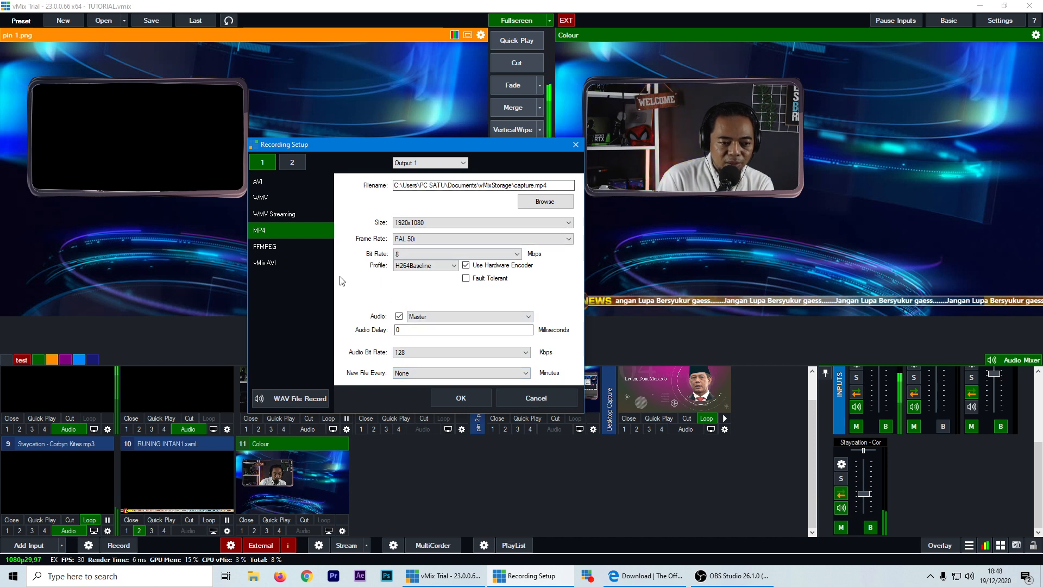
{"action": "left_click", "coordinate": [300, 165]}
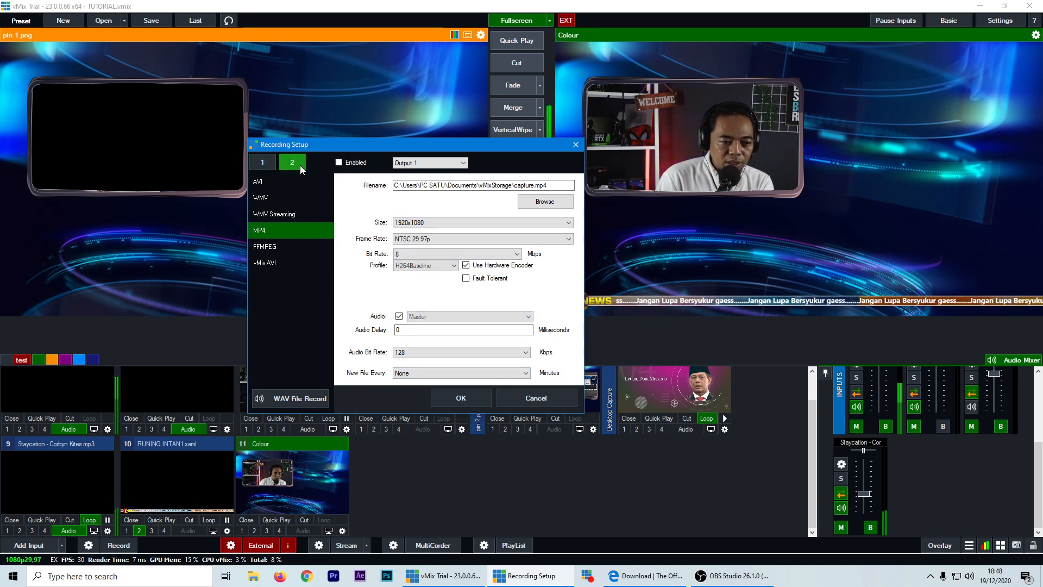
{"action": "left_click", "coordinate": [259, 167]}
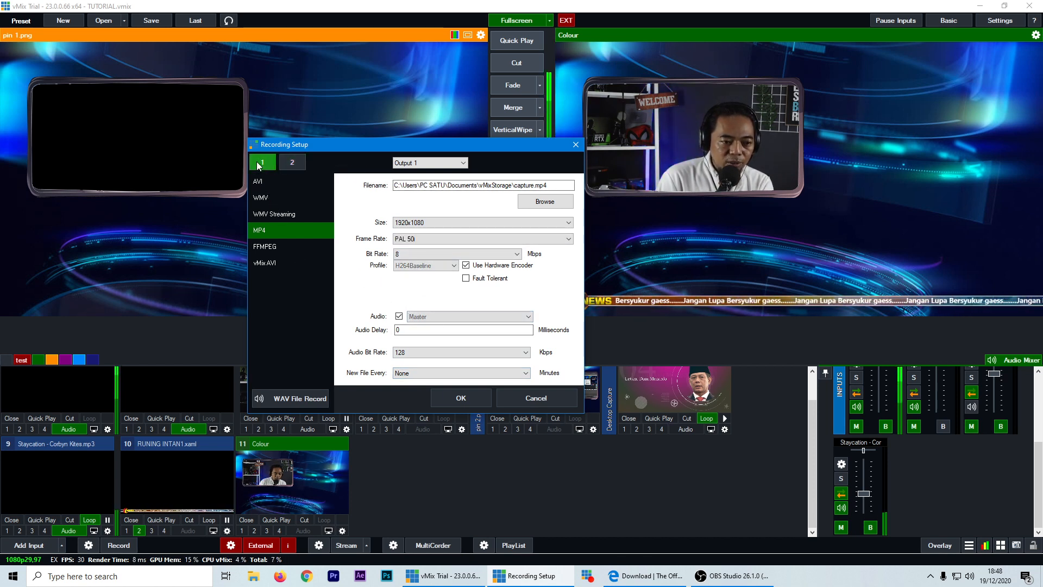
{"action": "left_click", "coordinate": [300, 165]}
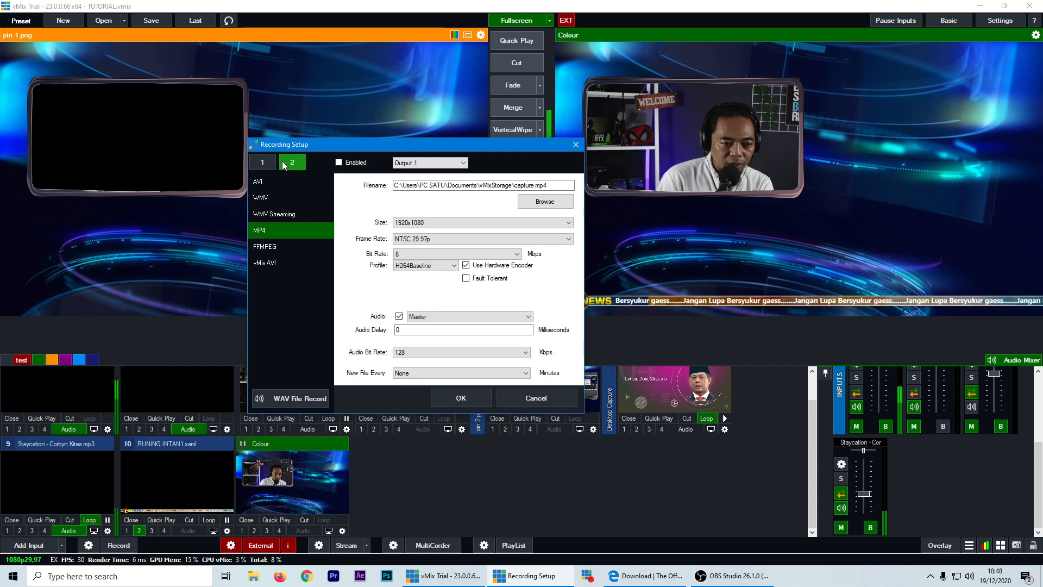
{"action": "left_click", "coordinate": [265, 169]}
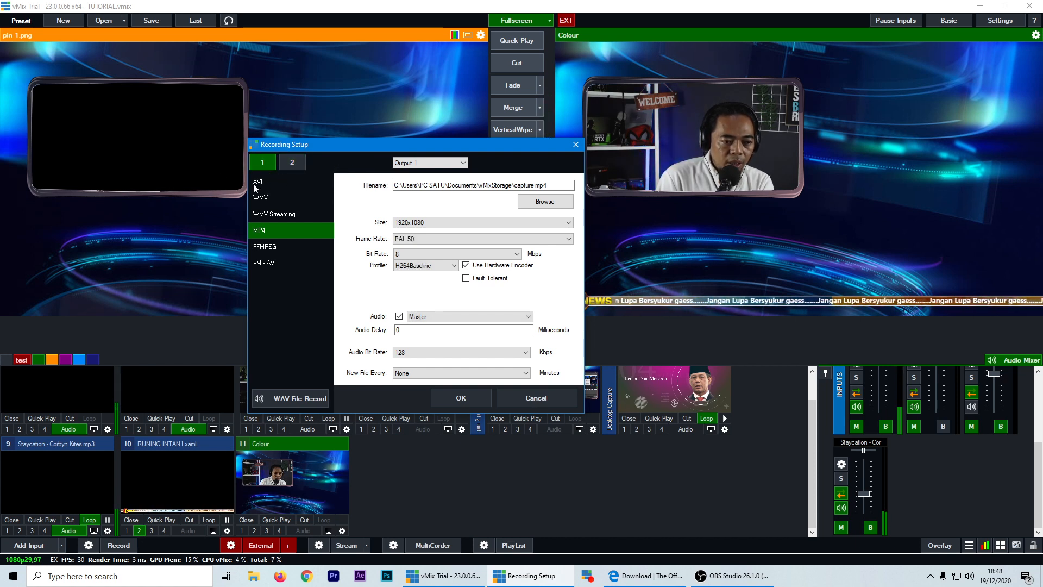
- Examine the AVI, vMix AVI and FFMPEG format settings for recording 1
{"action": "left_click", "coordinate": [262, 182]}
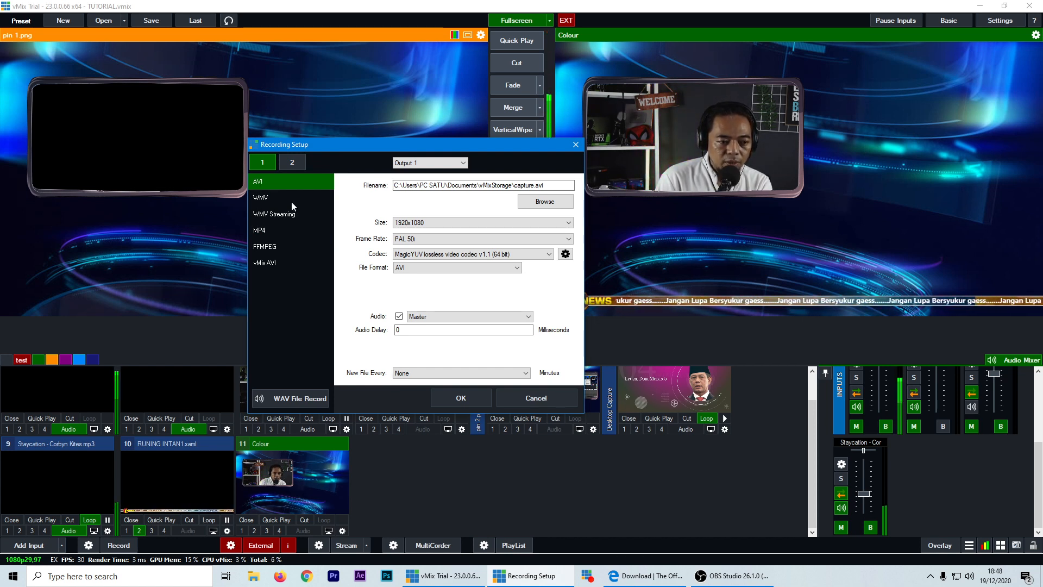
{"action": "left_click", "coordinate": [270, 264]}
{"action": "left_click", "coordinate": [274, 245]}
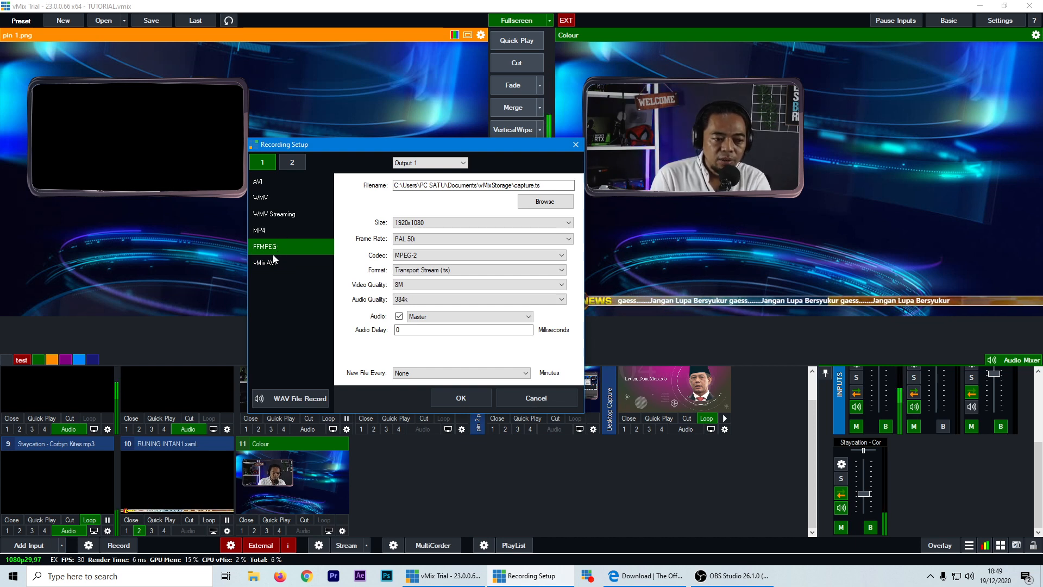
{"action": "left_click", "coordinate": [272, 182]}
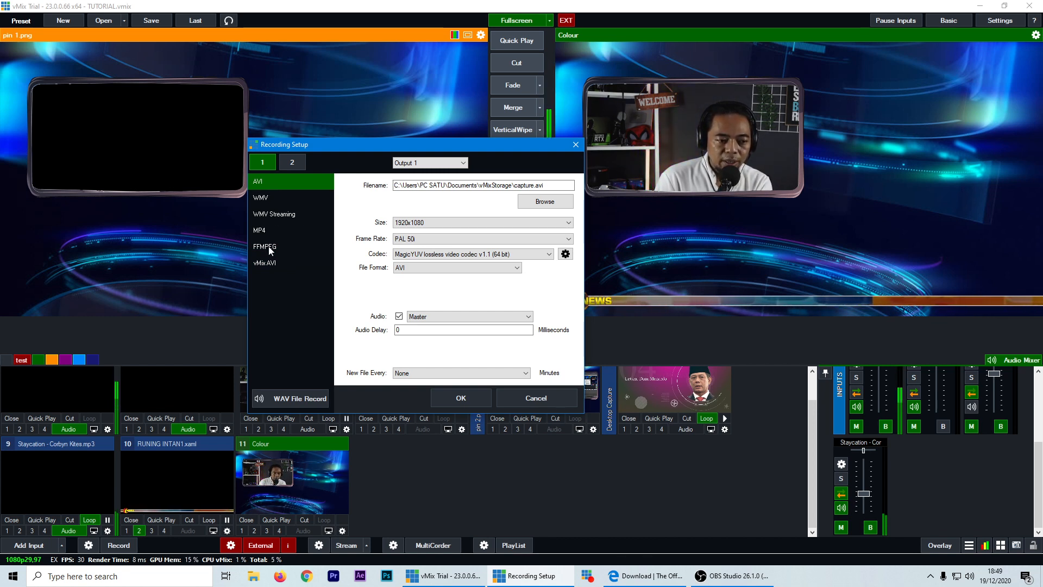
- Set recording 1 to MP4, saved as capture.mp4 in the vMixStorage folder, with size 1920x1080 and Master audio
{"action": "left_click", "coordinate": [273, 230]}
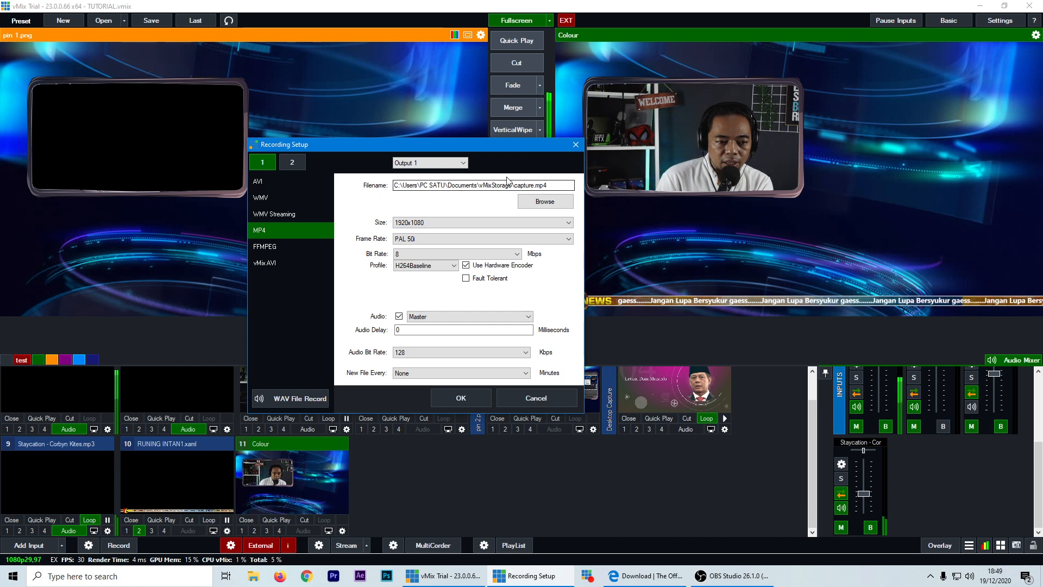
{"action": "left_click", "coordinate": [532, 200]}
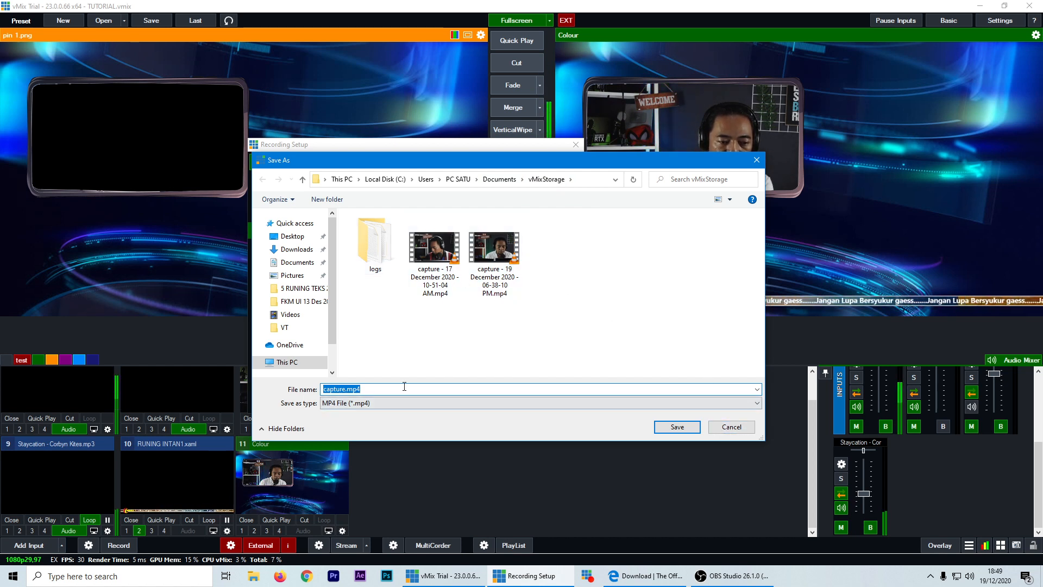
{"action": "left_click", "coordinate": [677, 427]}
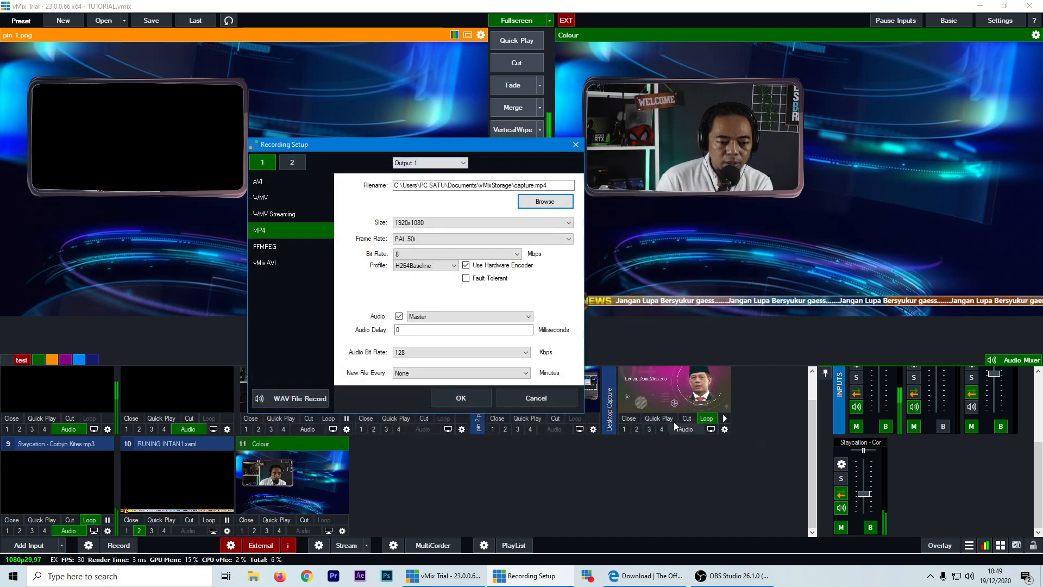
{"action": "left_click", "coordinate": [427, 224]}
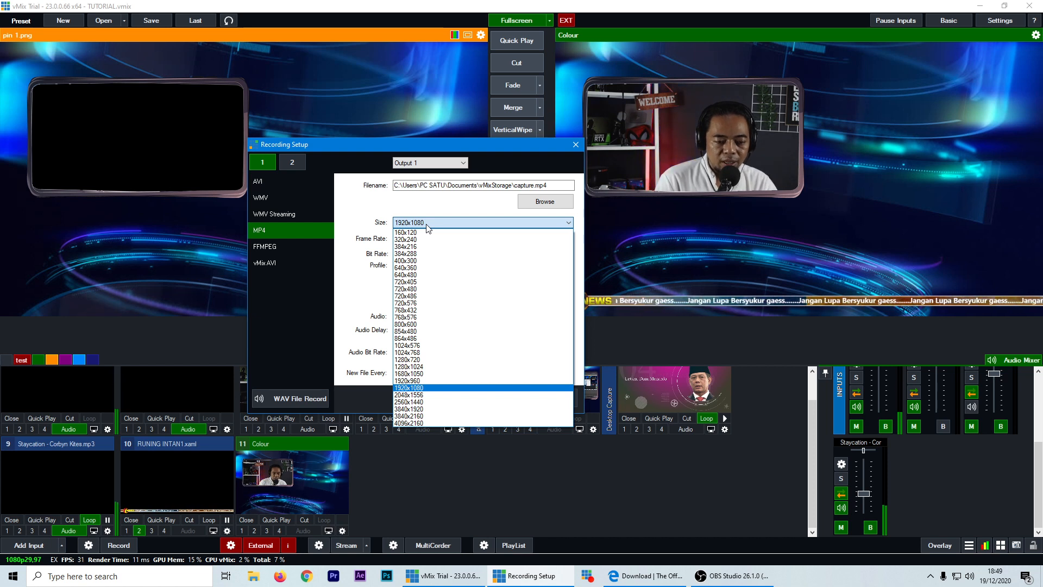
{"action": "left_click", "coordinate": [423, 389]}
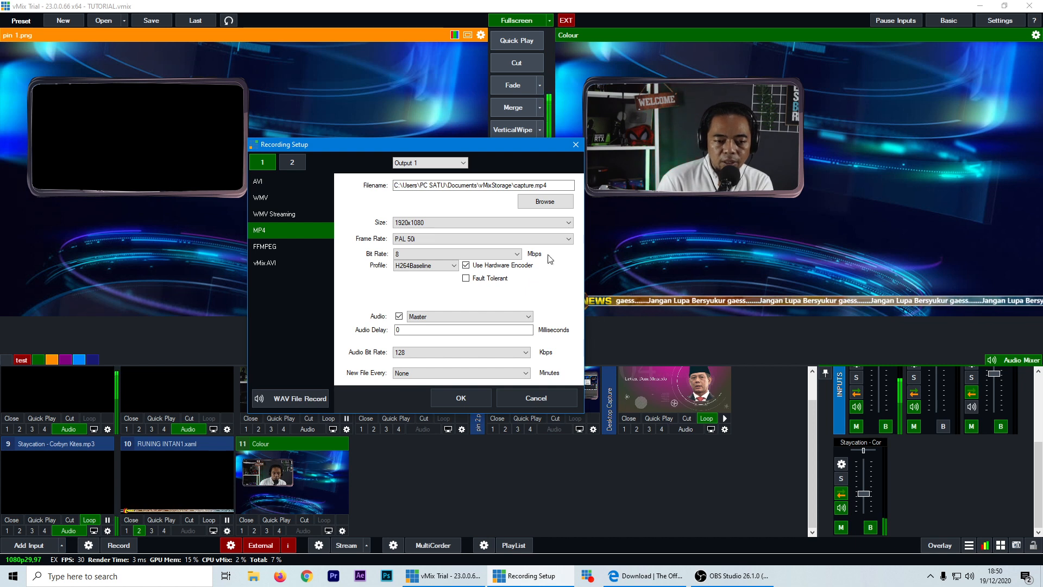
{"action": "left_click", "coordinate": [529, 320]}
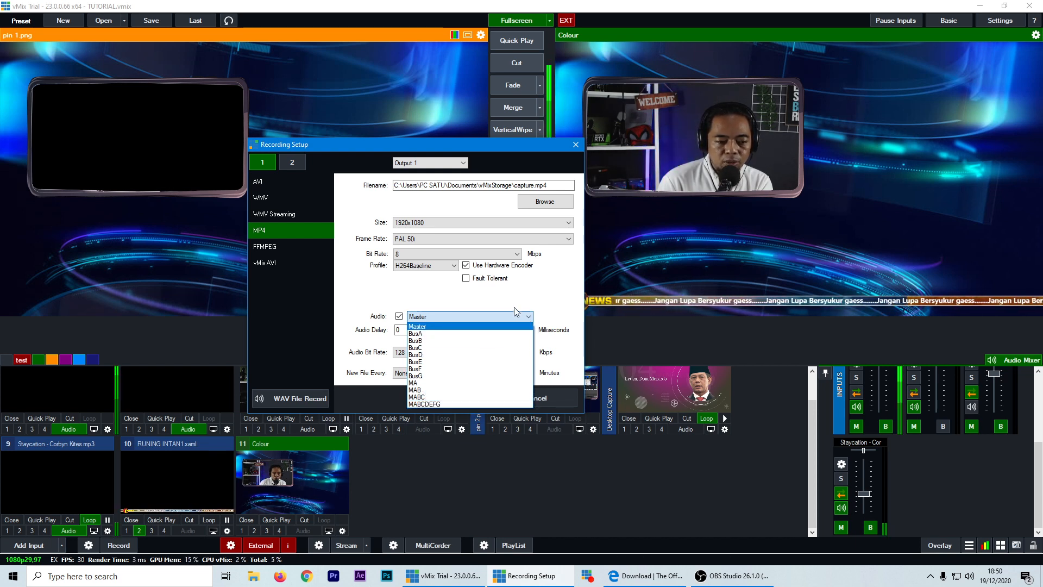
{"action": "left_click", "coordinate": [468, 315]}
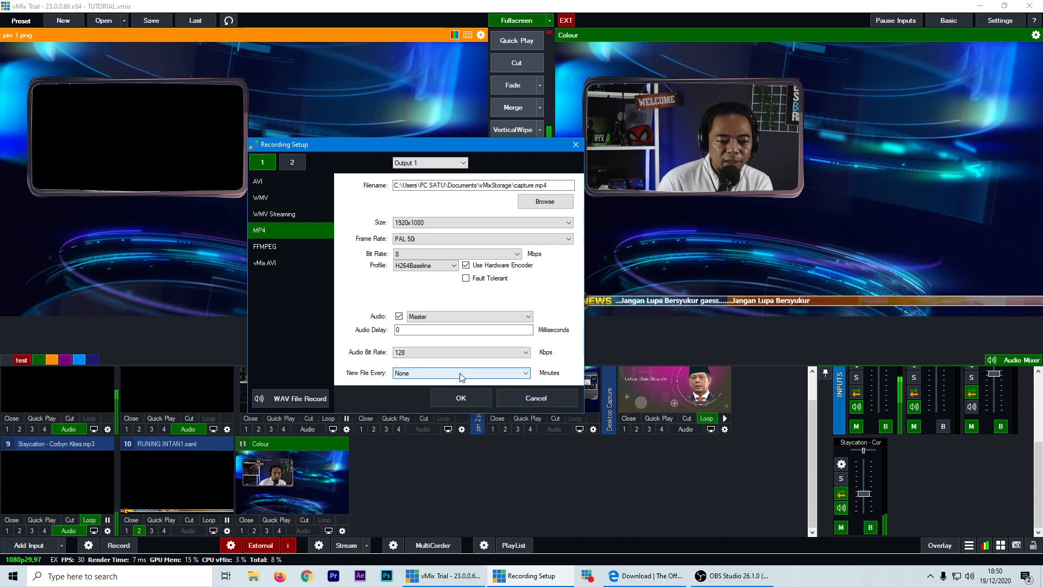
- Try new-file intervals of 5 and 60 minutes for the MP4 recording, resetting the interval to None
{"action": "left_click", "coordinate": [431, 375]}
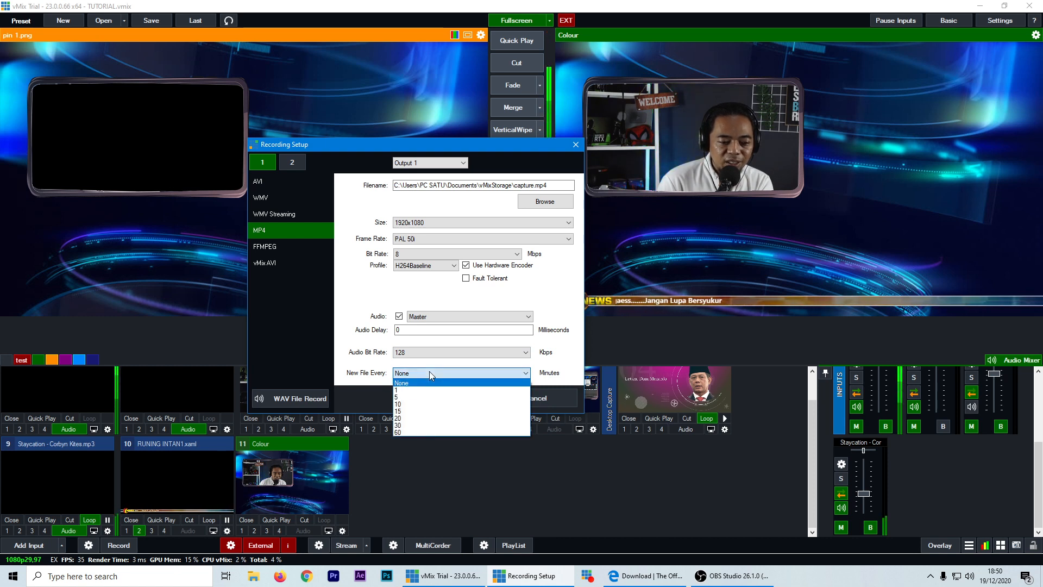
{"action": "left_click", "coordinate": [410, 401]}
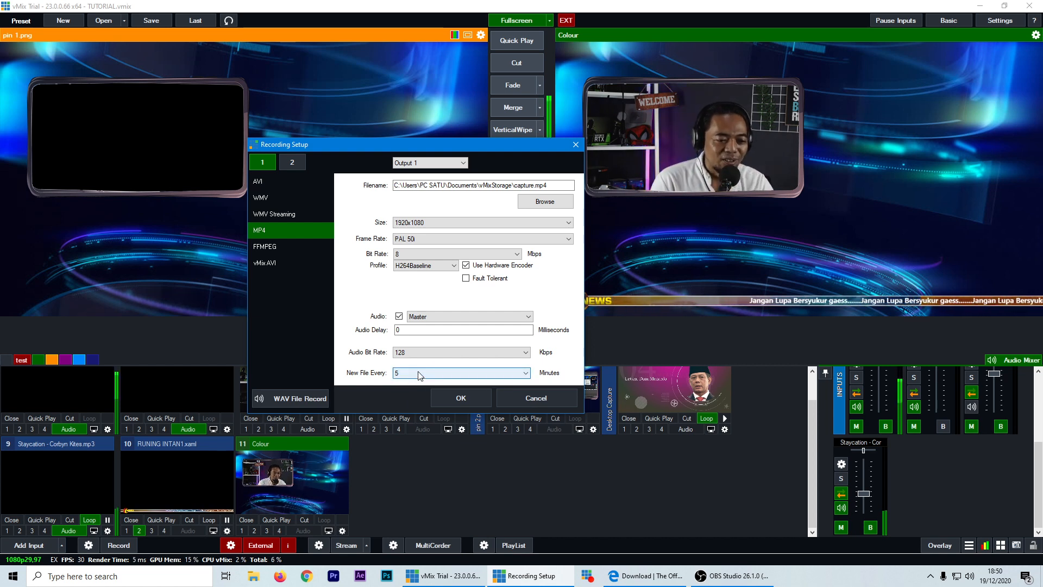
{"action": "left_click", "coordinate": [414, 374]}
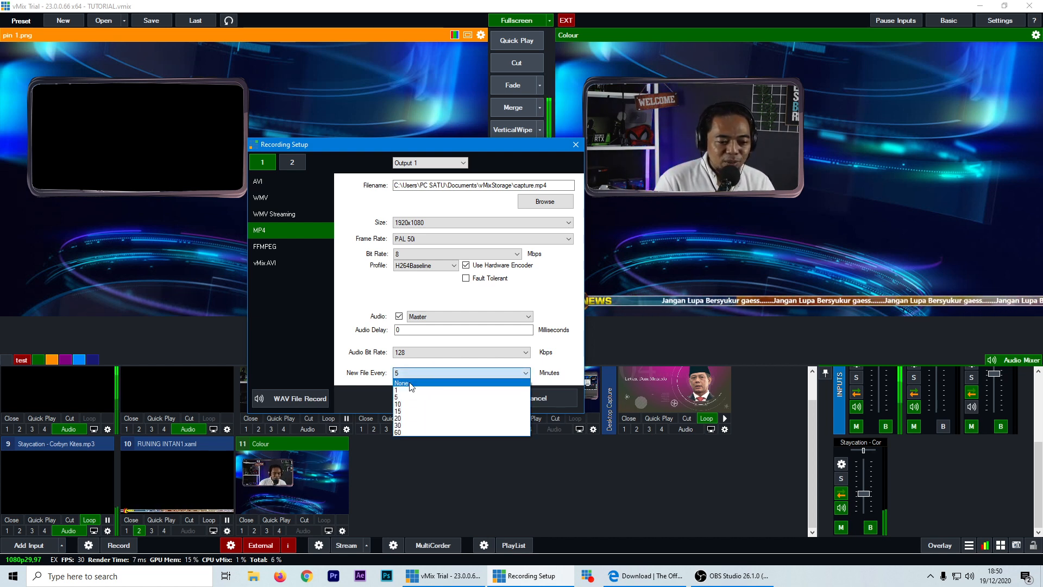
{"action": "left_click", "coordinate": [410, 383]}
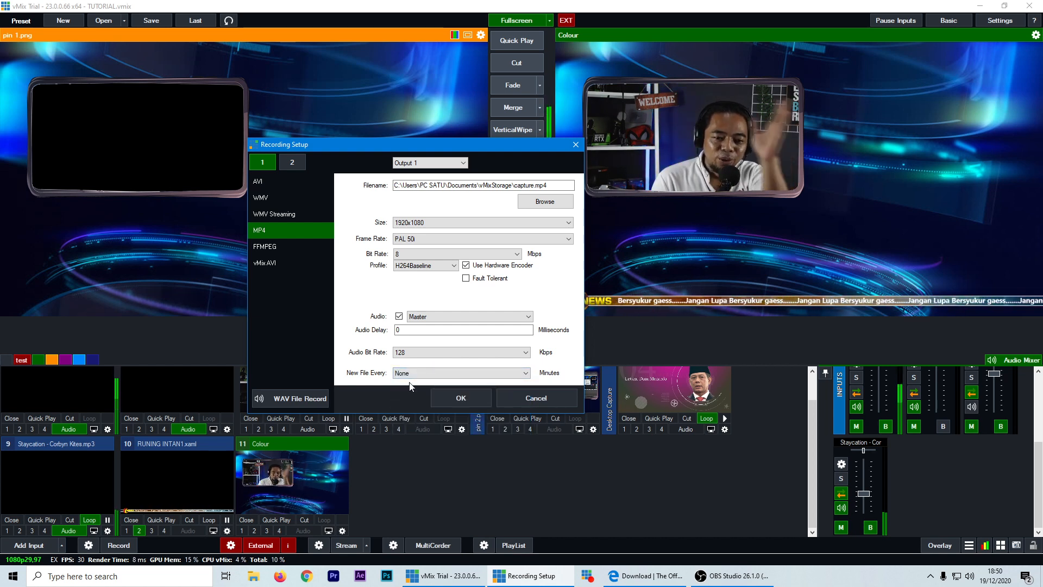
{"action": "left_click", "coordinate": [415, 374]}
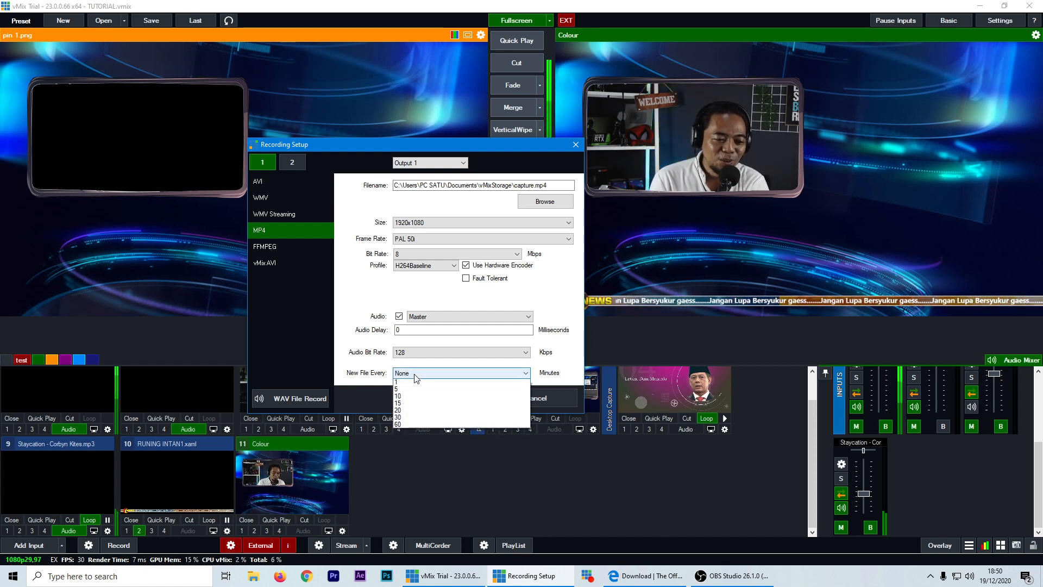
{"action": "left_click", "coordinate": [403, 432]}
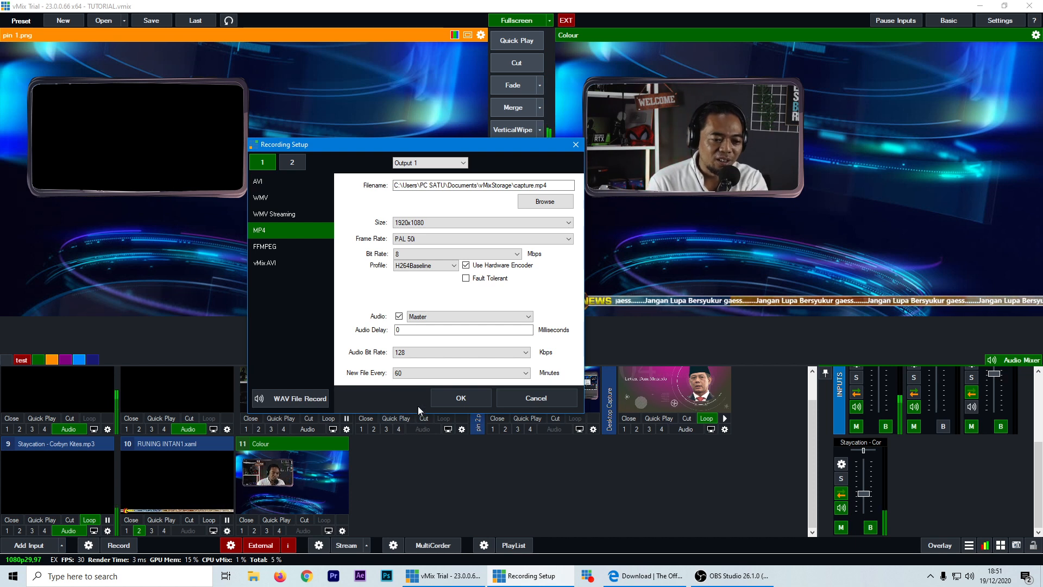
{"action": "left_click", "coordinate": [413, 375]}
{"action": "scroll", "coordinate": [412, 391], "scroll_direction": "up", "scroll_amount": 1}
{"action": "left_click", "coordinate": [404, 382]}
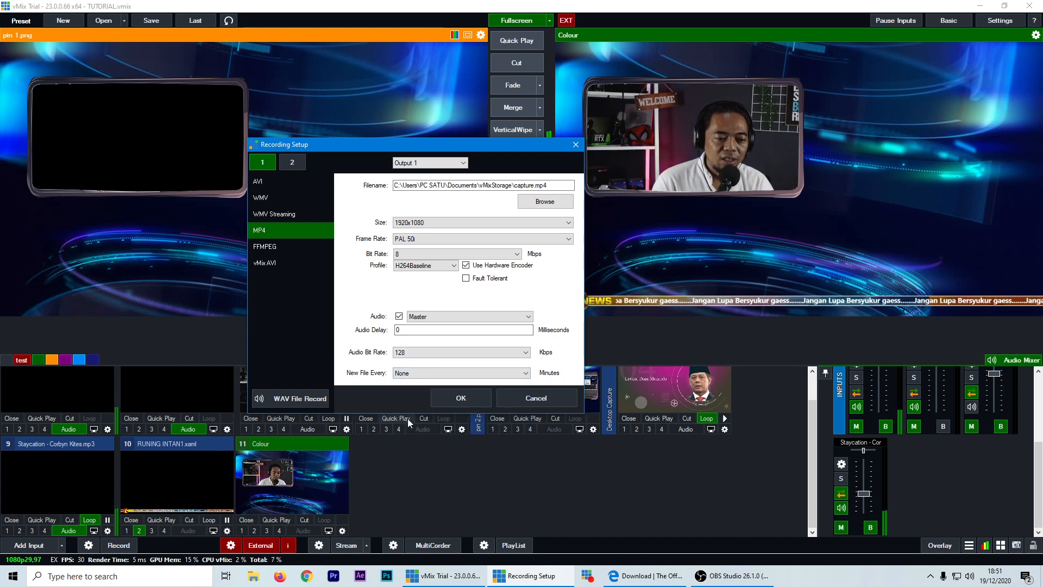
- Accept the MP4 recording setup with the new-file interval at None and start recording
{"action": "left_click", "coordinate": [416, 376]}
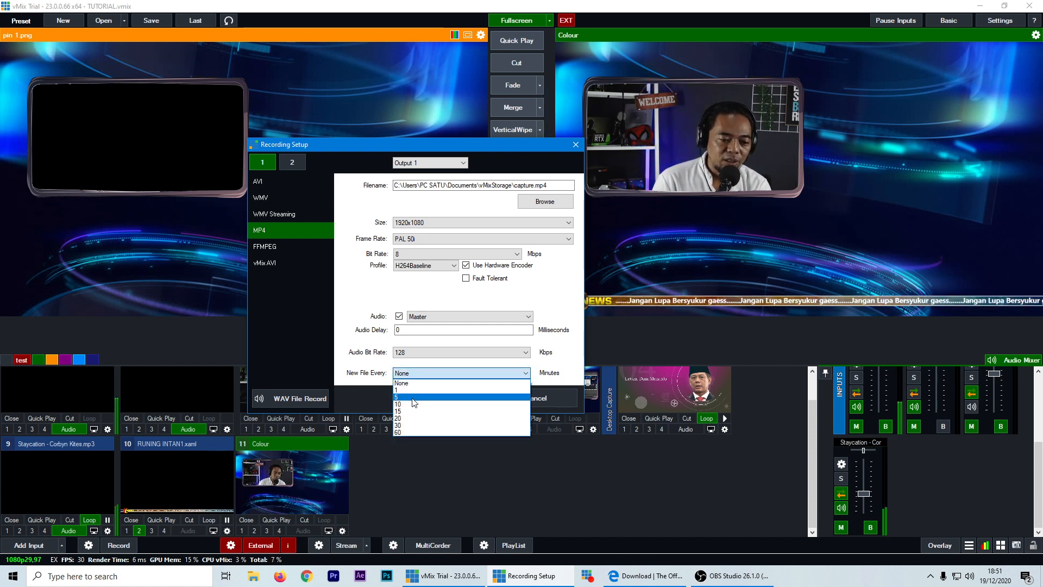
{"action": "left_click", "coordinate": [414, 383]}
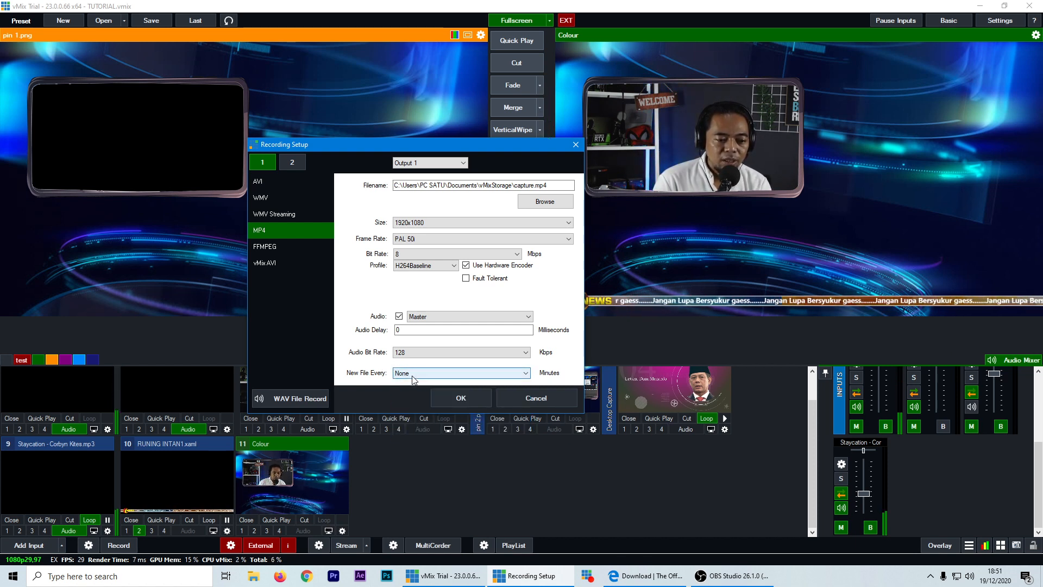
{"action": "left_click", "coordinate": [460, 401]}
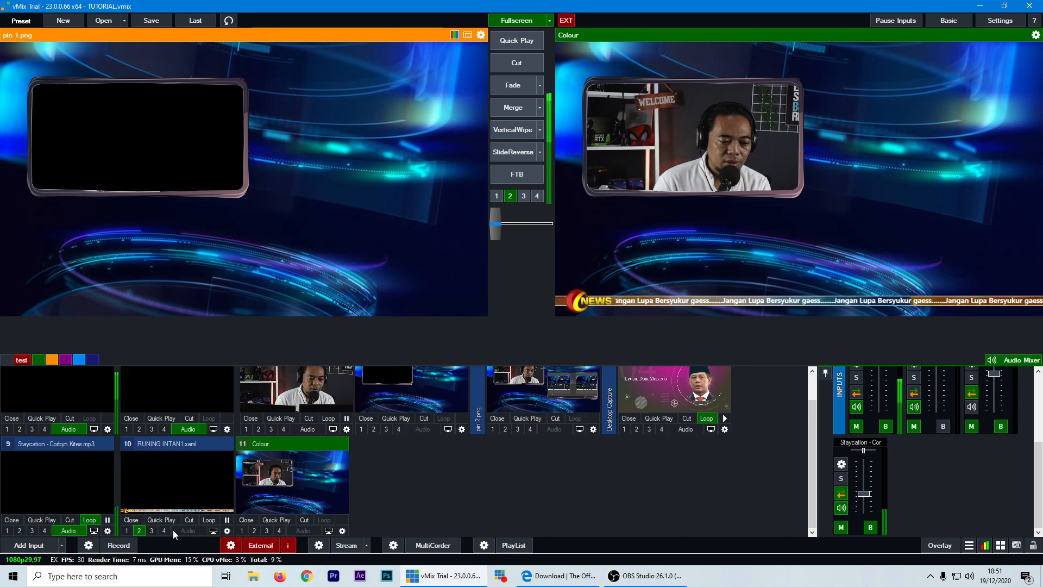
{"action": "left_click", "coordinate": [115, 546]}
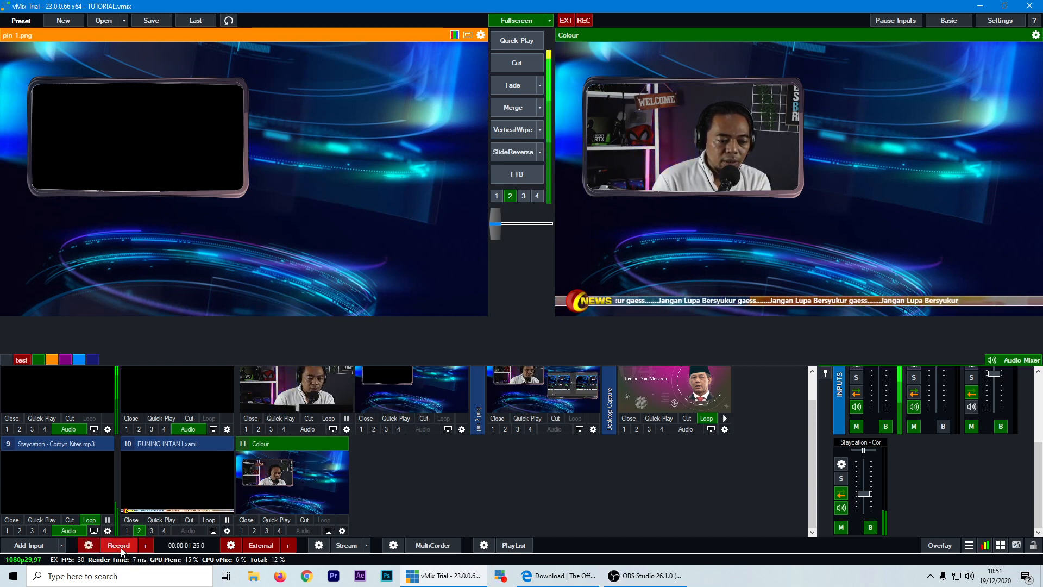
- Check the running recording's information for both the Recording and Virtual outputs, and close it
{"action": "left_click", "coordinate": [147, 545]}
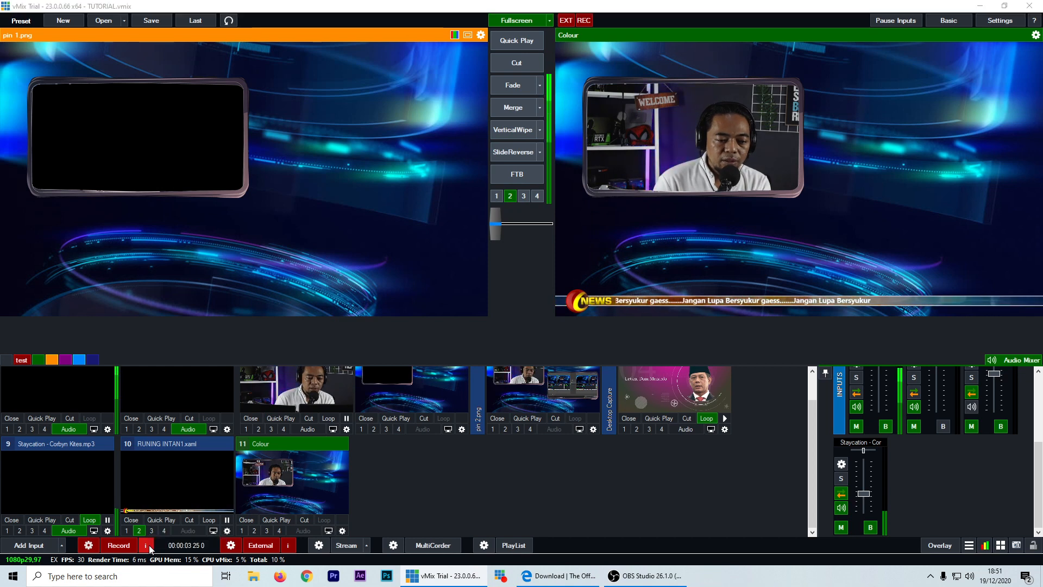
{"action": "left_click_drag", "start_coordinate": [574, 153], "coordinate": [371, 141]}
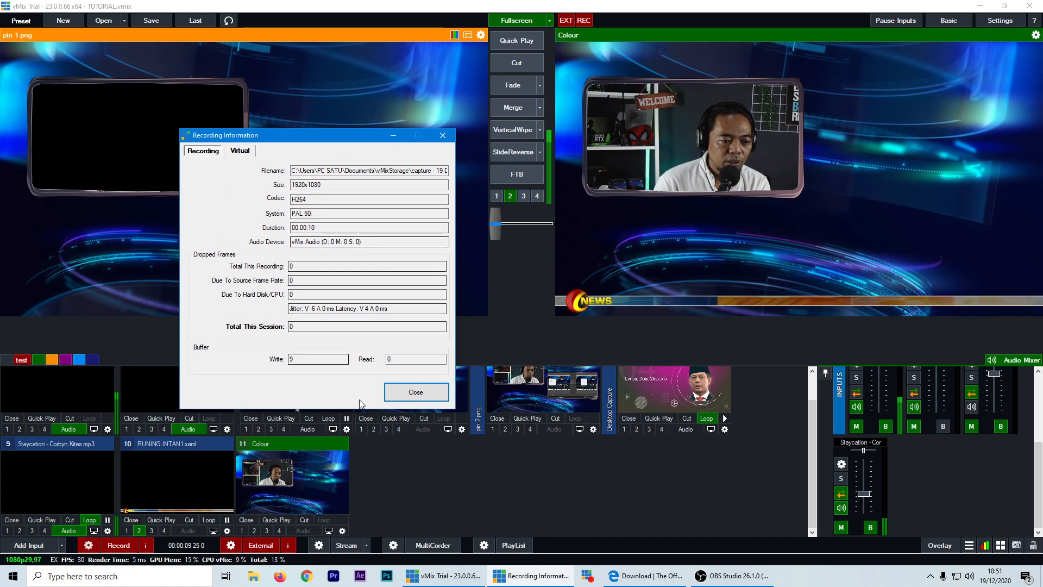
{"action": "left_click", "coordinate": [241, 151]}
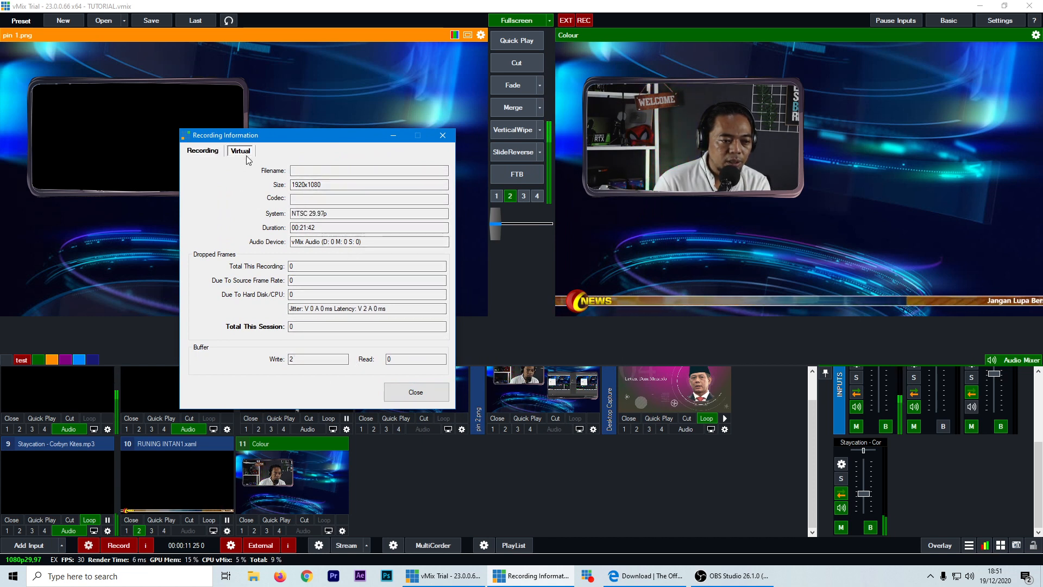
{"action": "left_click", "coordinate": [205, 152]}
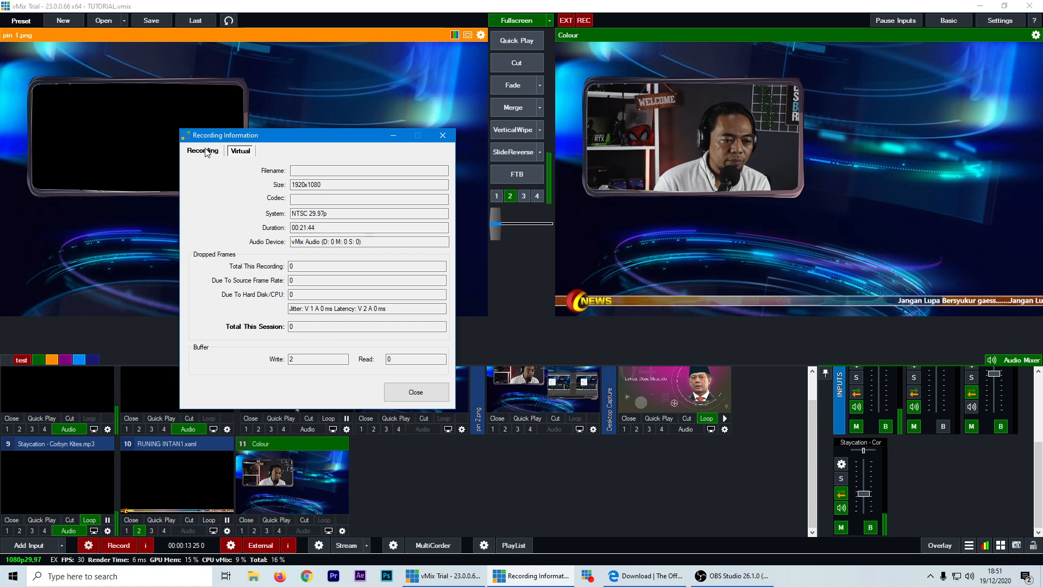
{"action": "left_click", "coordinate": [442, 136]}
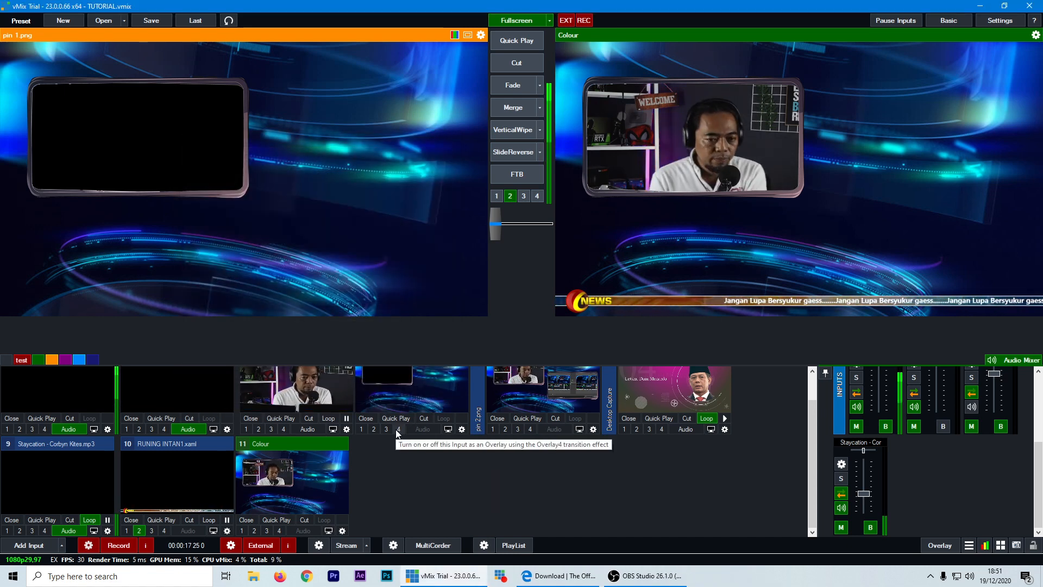
- Open the external output settings and examine the options for the External and External 2 outputs
{"action": "left_click", "coordinate": [230, 546]}
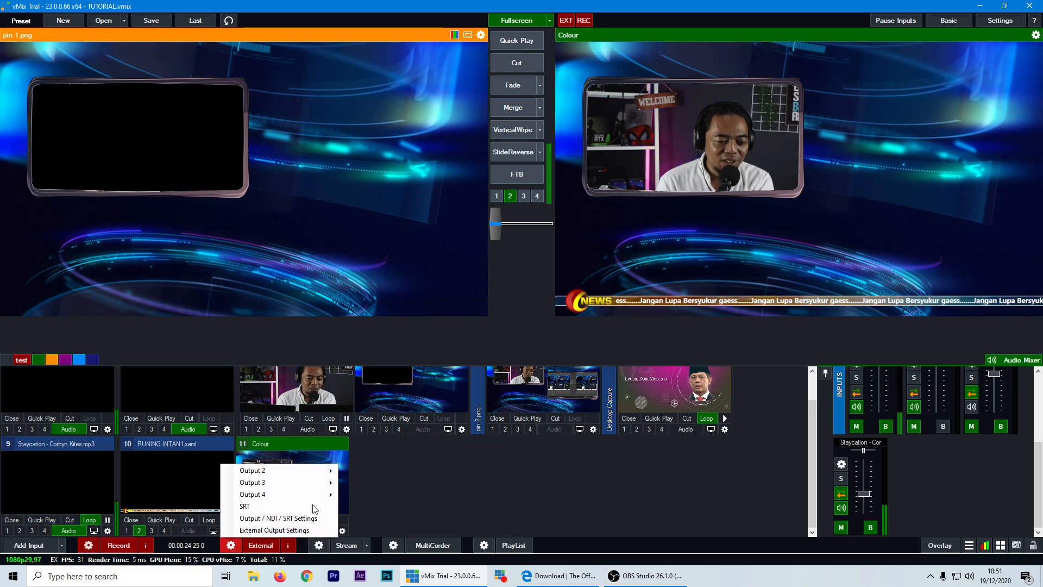
{"action": "left_click", "coordinate": [269, 530]}
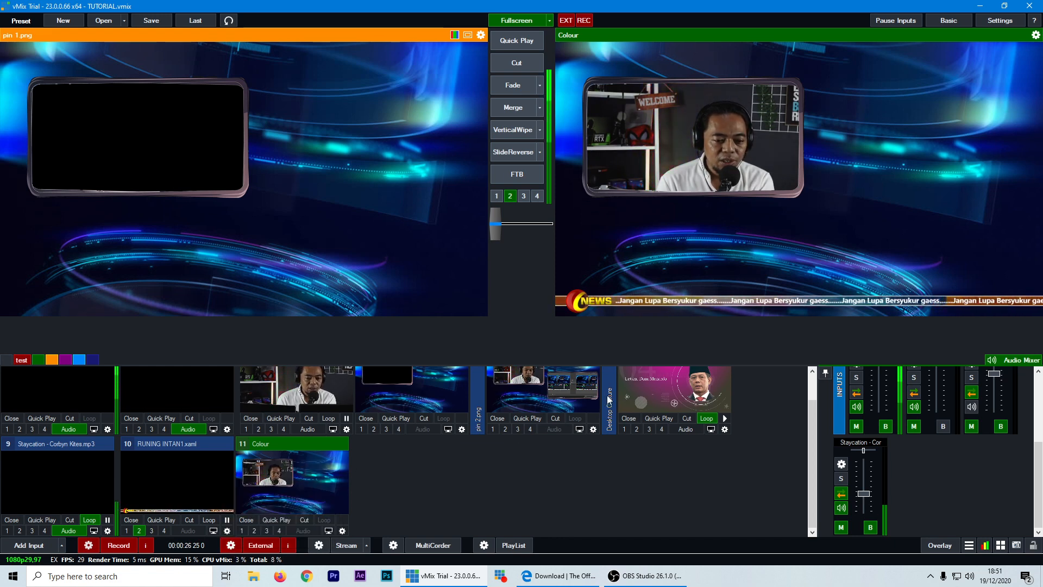
{"action": "left_click_drag", "start_coordinate": [610, 133], "coordinate": [448, 141]}
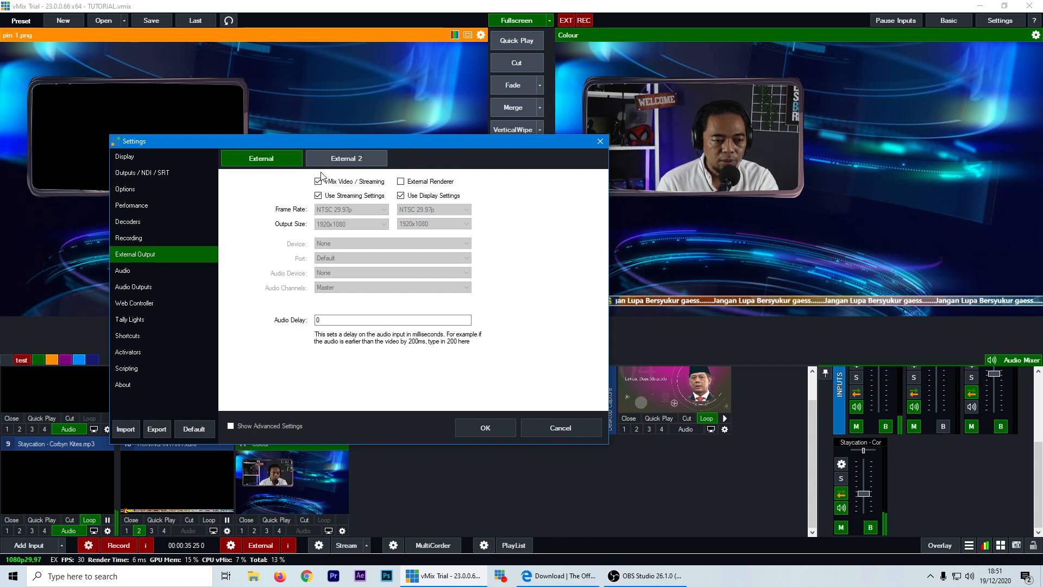
{"action": "left_click", "coordinate": [339, 159]}
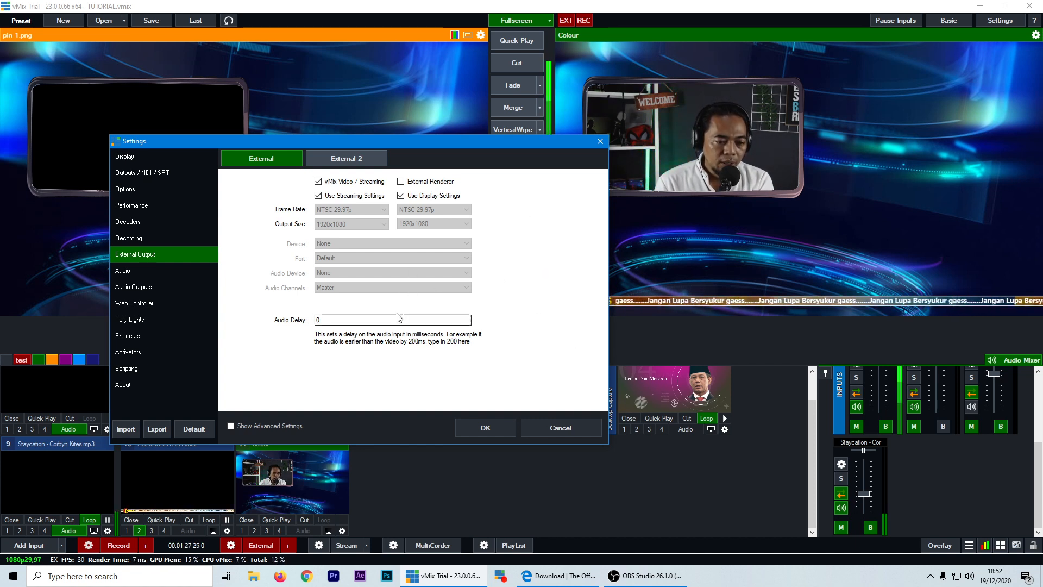
{"action": "left_click", "coordinate": [360, 161]}
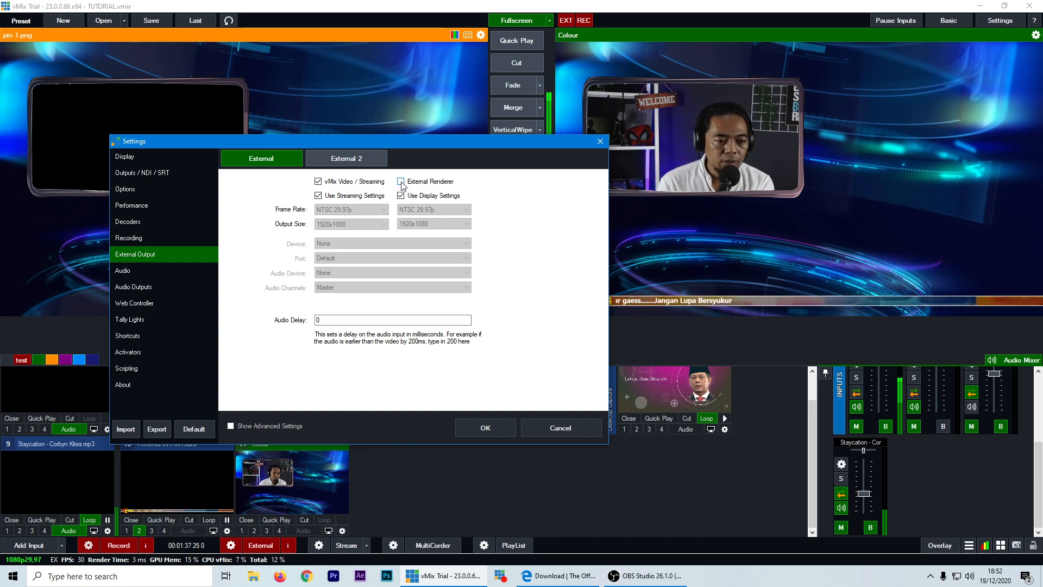
- Enable External Renderer for the External output with device DeckLink Studio 4K 1 and port SDI
{"action": "left_click", "coordinate": [401, 181]}
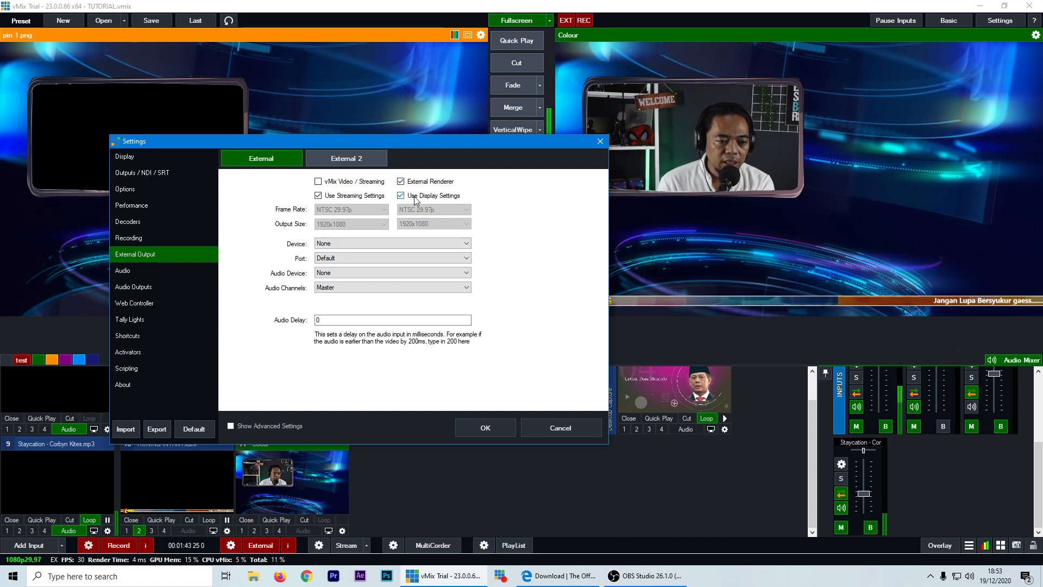
{"action": "left_click", "coordinate": [386, 242]}
{"action": "left_click", "coordinate": [370, 260]}
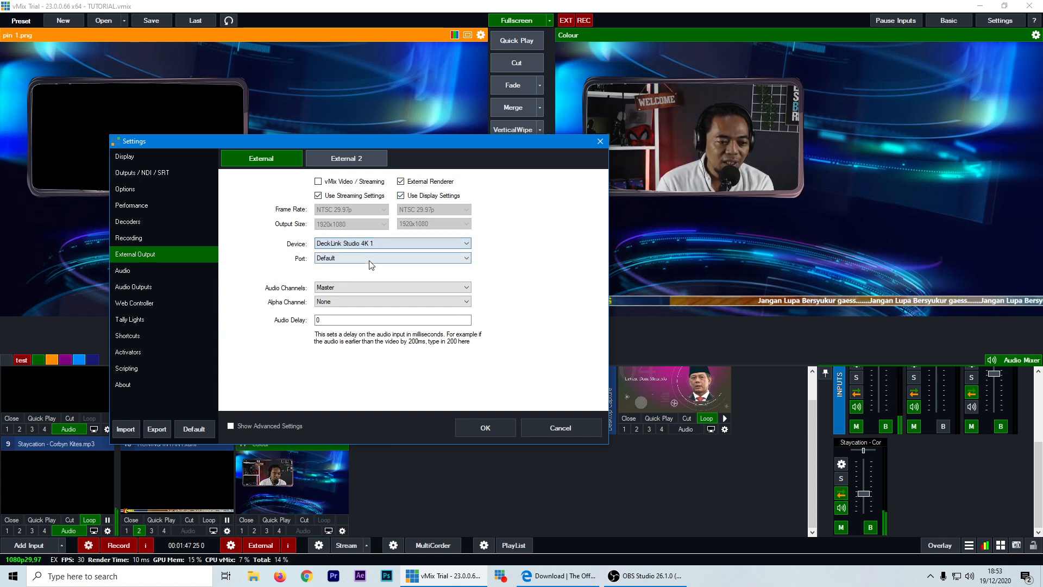
{"action": "left_click", "coordinate": [354, 257]}
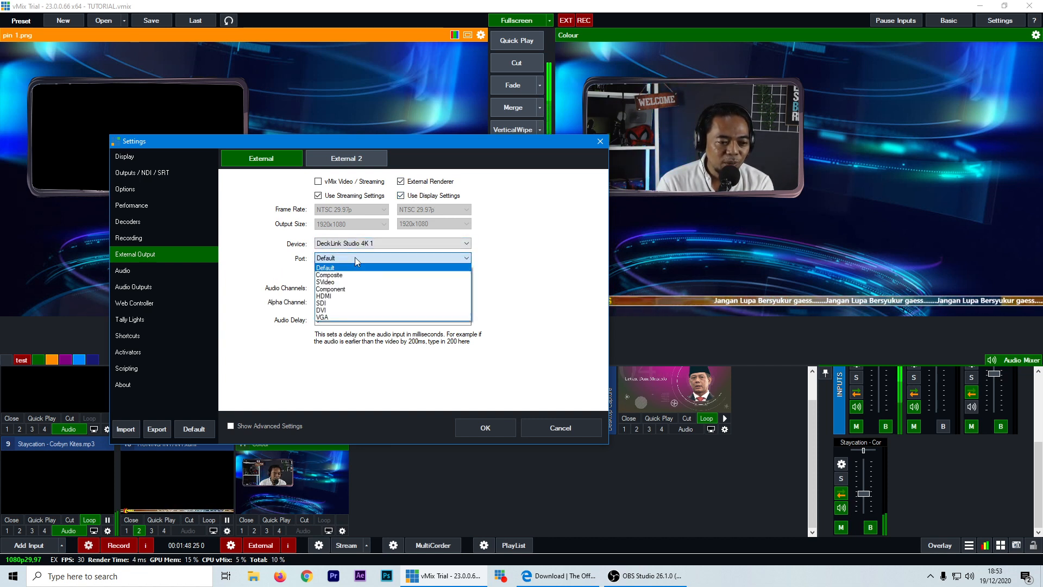
{"action": "left_click", "coordinate": [328, 303]}
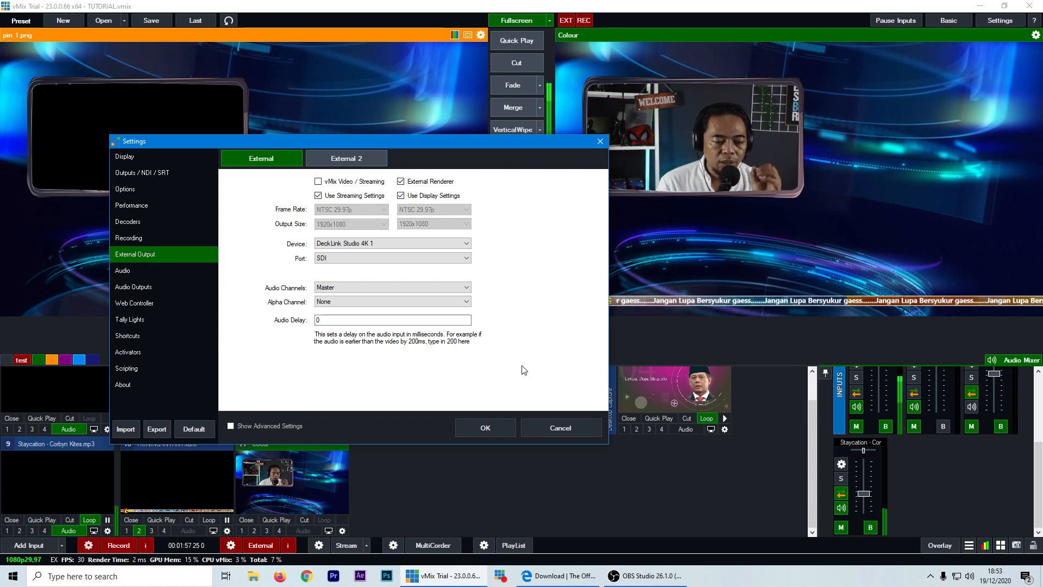
- Disable External Renderer, enable vMix Video / Streaming for the External output, and accept the settings
{"action": "left_click", "coordinate": [401, 181]}
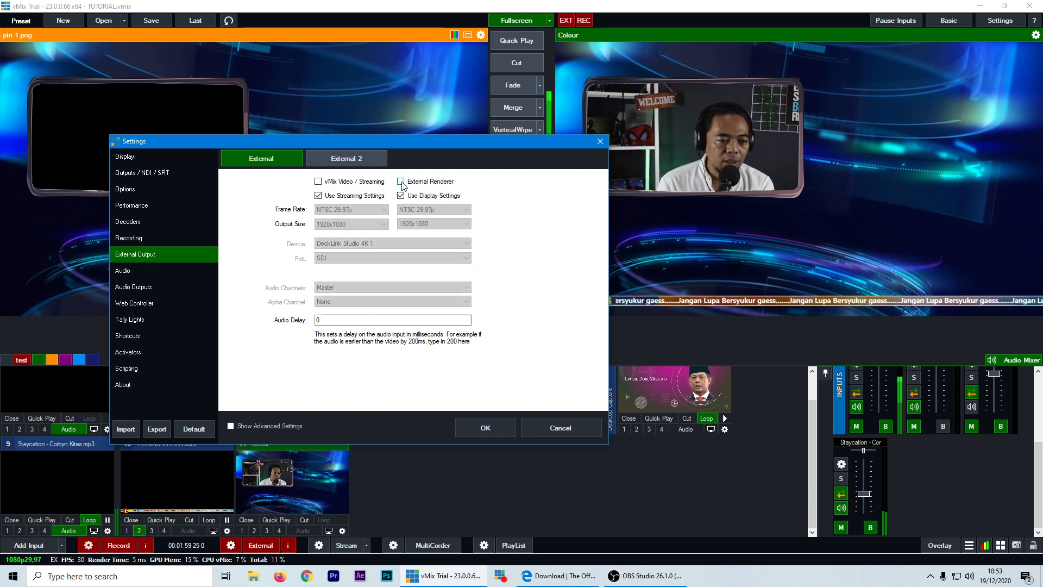
{"action": "left_click", "coordinate": [330, 182]}
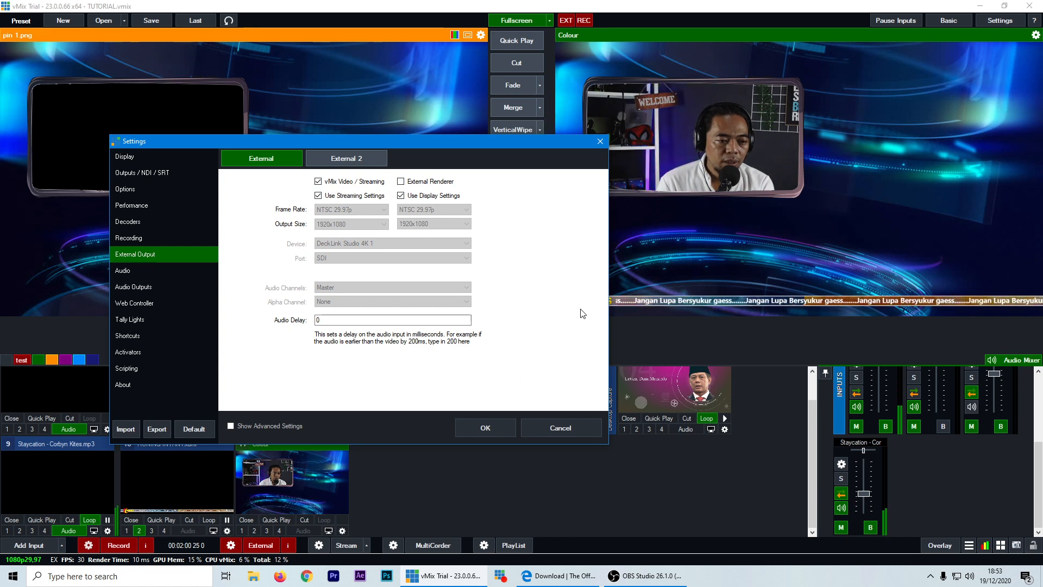
{"action": "left_click", "coordinate": [490, 429]}
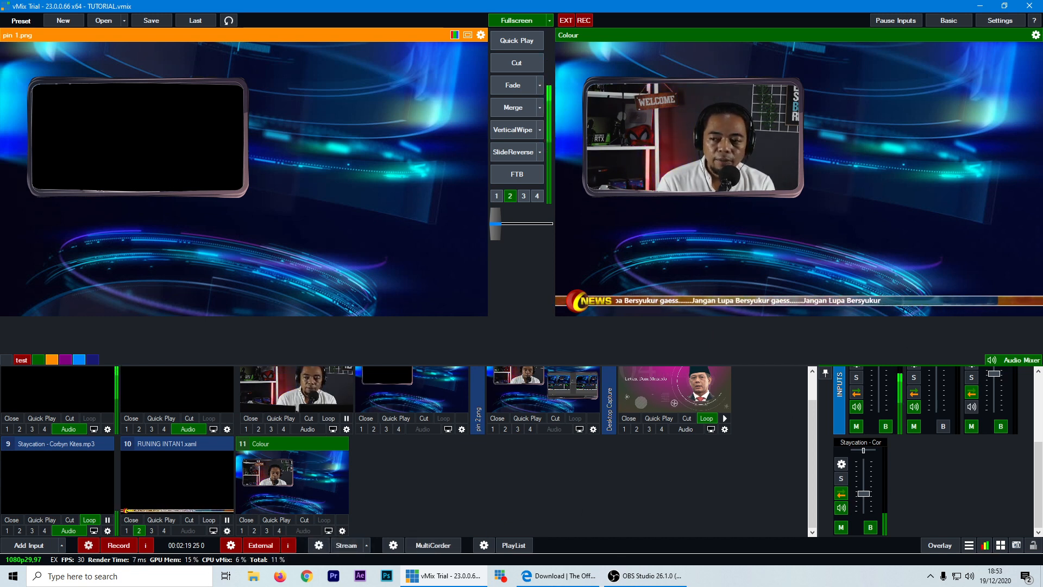
- Switch to OBS Studio, inspect the Video Capture Device source's properties with device vMix Video, close them, and move the window away
{"action": "left_click_drag", "start_coordinate": [1042, 69], "coordinate": [592, 67]}
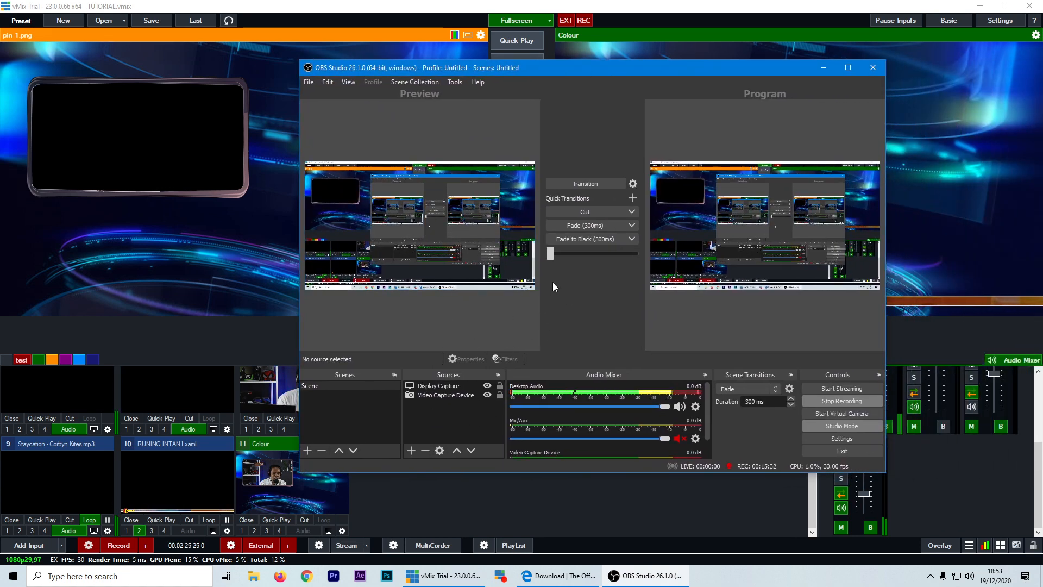
{"action": "left_click", "coordinate": [458, 396]}
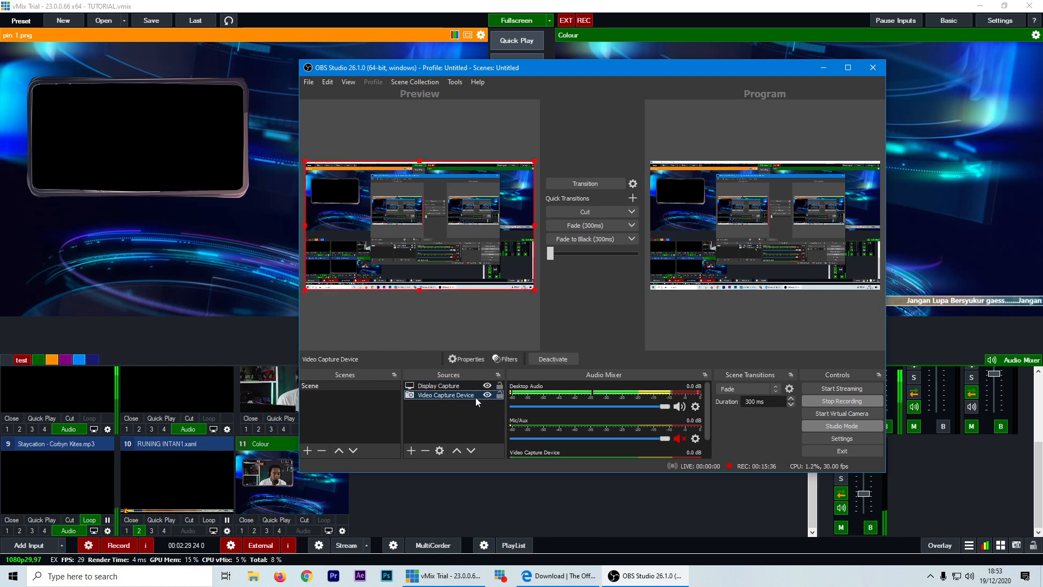
{"action": "left_click", "coordinate": [465, 387]}
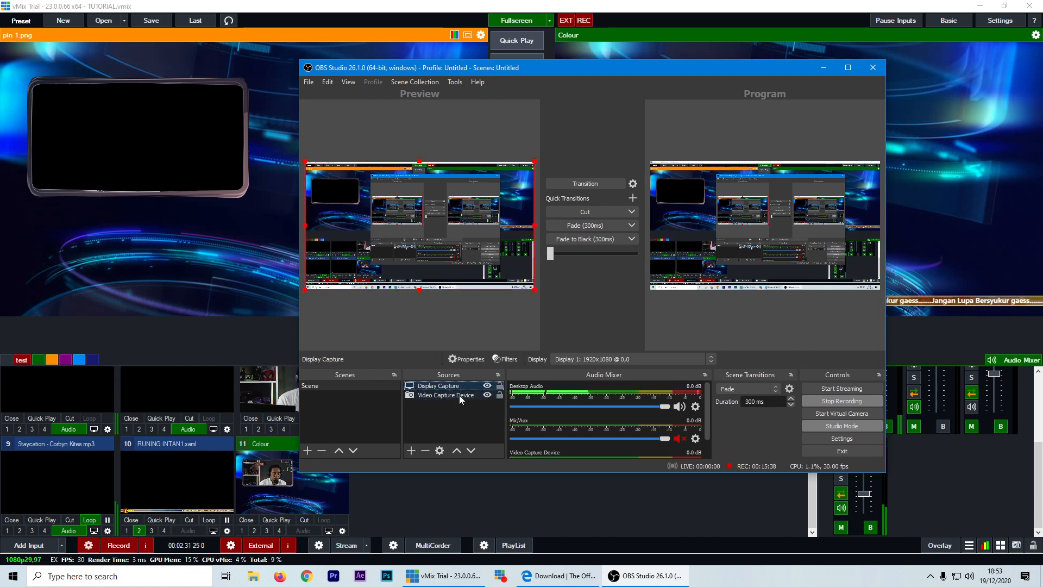
{"action": "left_click", "coordinate": [463, 396]}
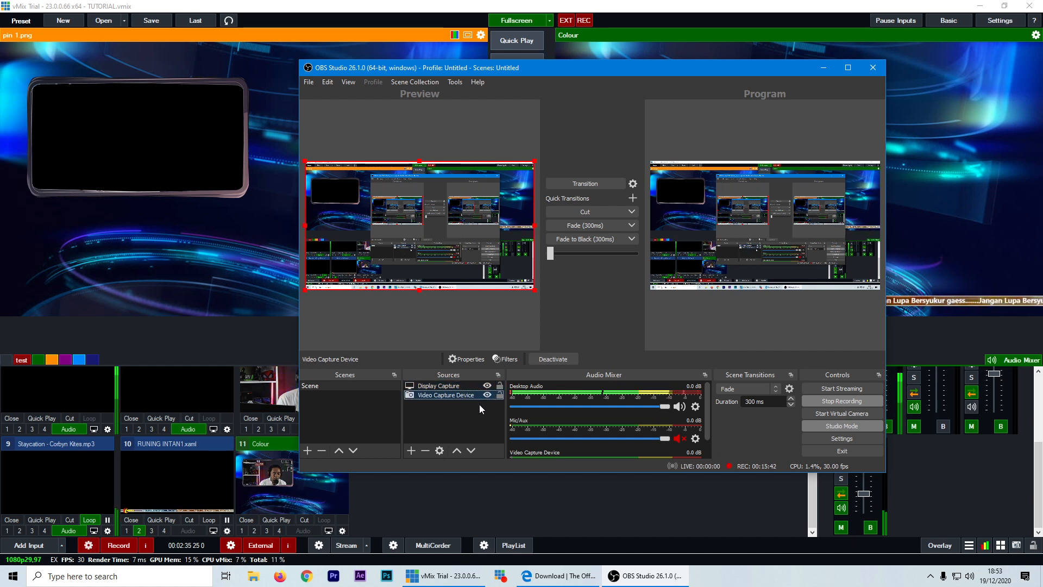
{"action": "left_click", "coordinate": [440, 451]}
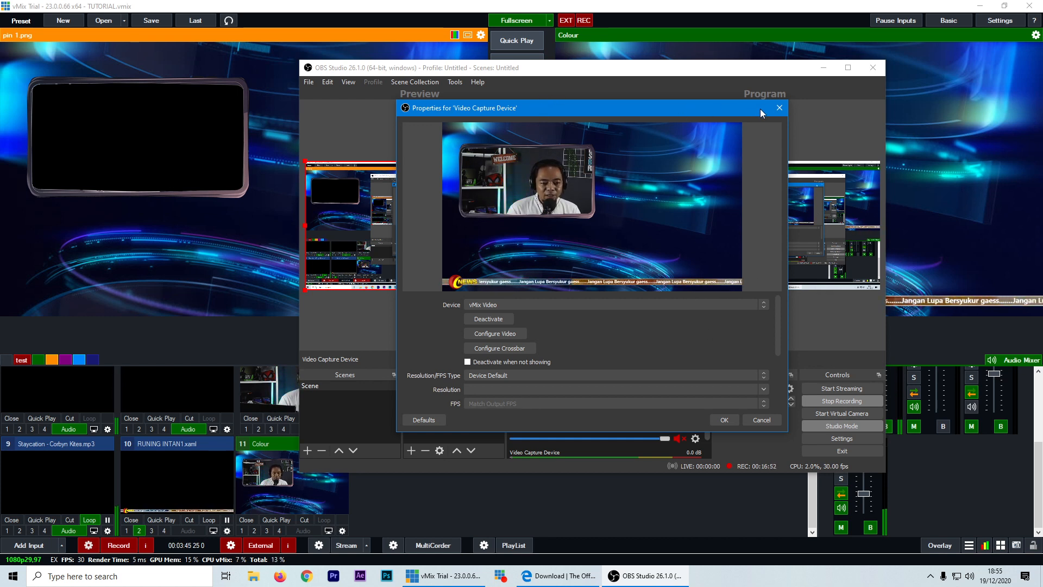
{"action": "left_click", "coordinate": [778, 109]}
{"action": "left_click_drag", "start_coordinate": [622, 66], "coordinate": [1042, 81]}
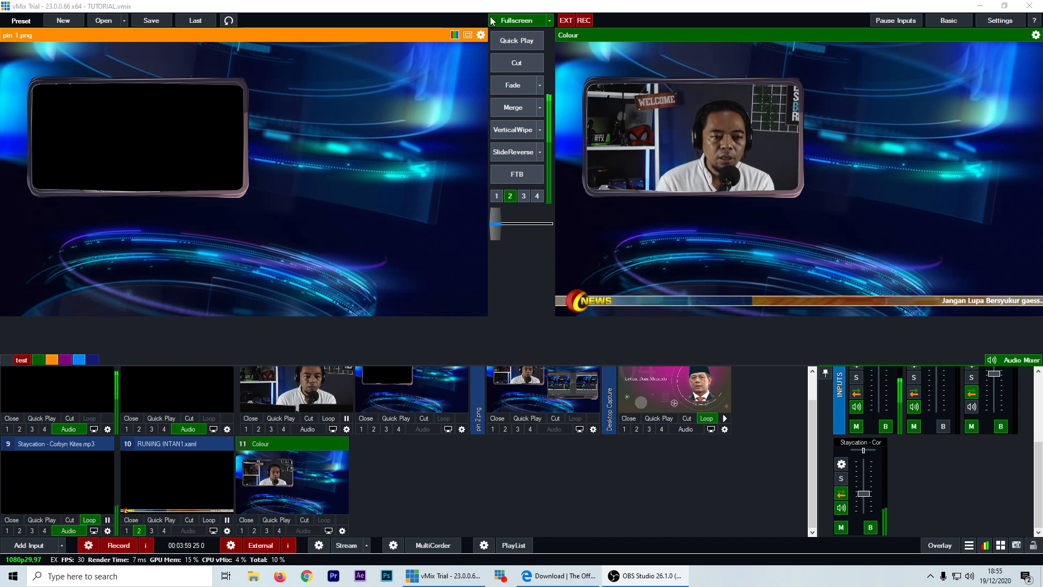
- Turn off the fullscreen output and check which displays its display list offers
{"action": "left_click", "coordinate": [541, 22]}
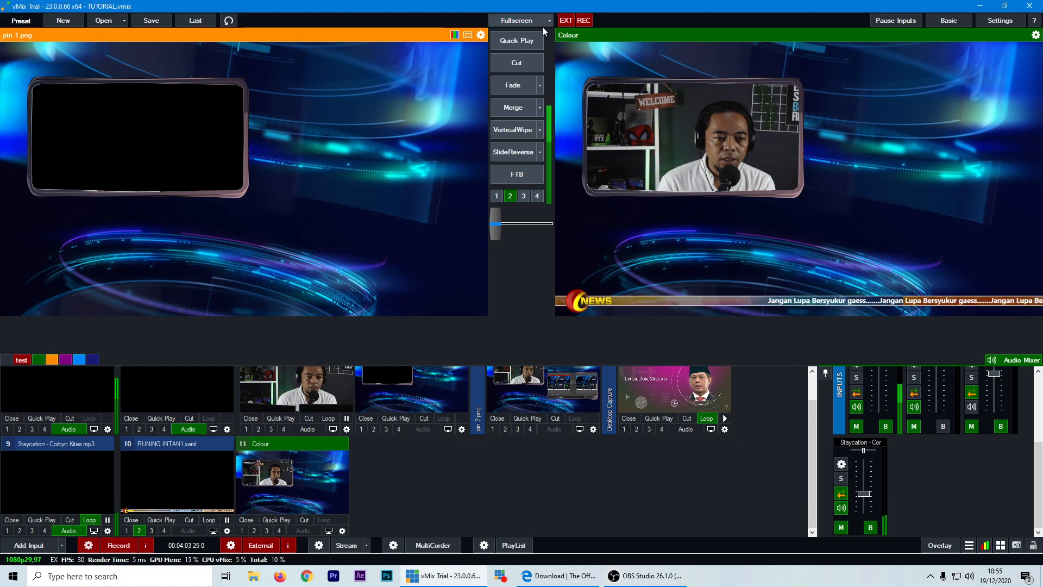
{"action": "left_click", "coordinate": [550, 23]}
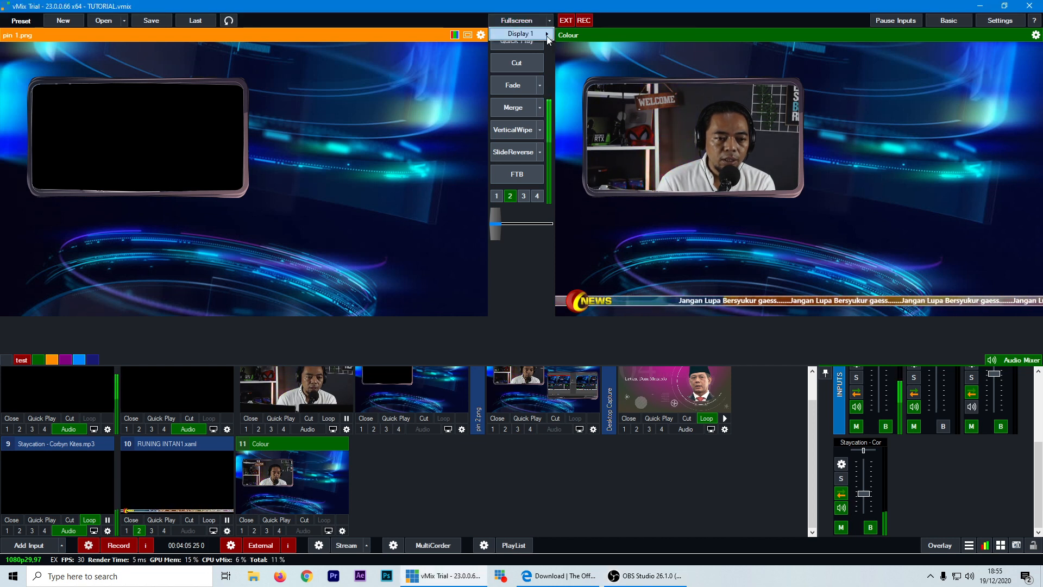
{"action": "mouse_move", "coordinate": [549, 40]}
{"action": "left_click", "coordinate": [633, 4]}
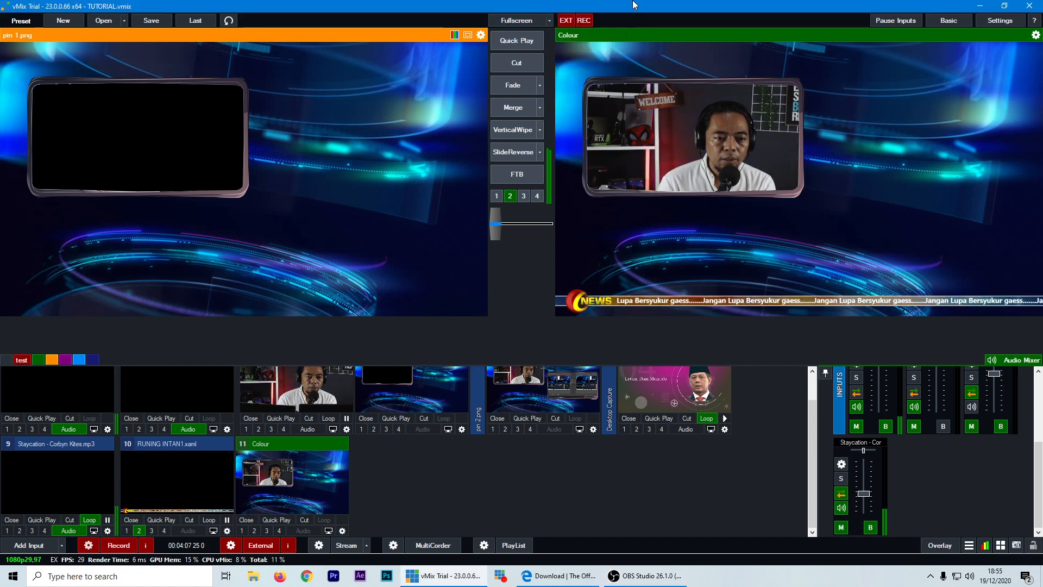
- Examine the display choices for Fullscreen 1 in the display settings and cancel without changing them
{"action": "left_click", "coordinate": [1004, 23]}
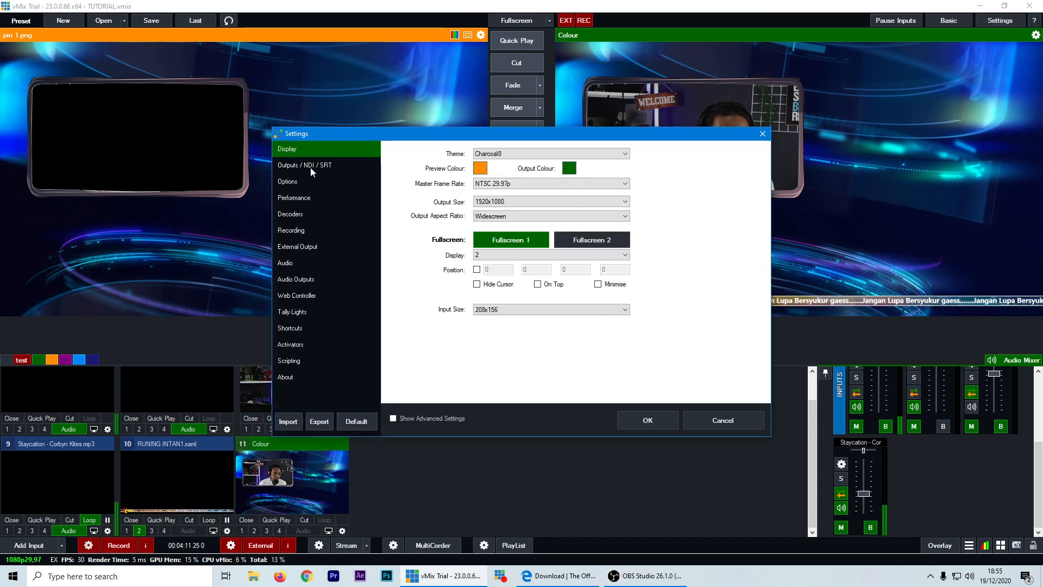
{"action": "left_click", "coordinate": [490, 255]}
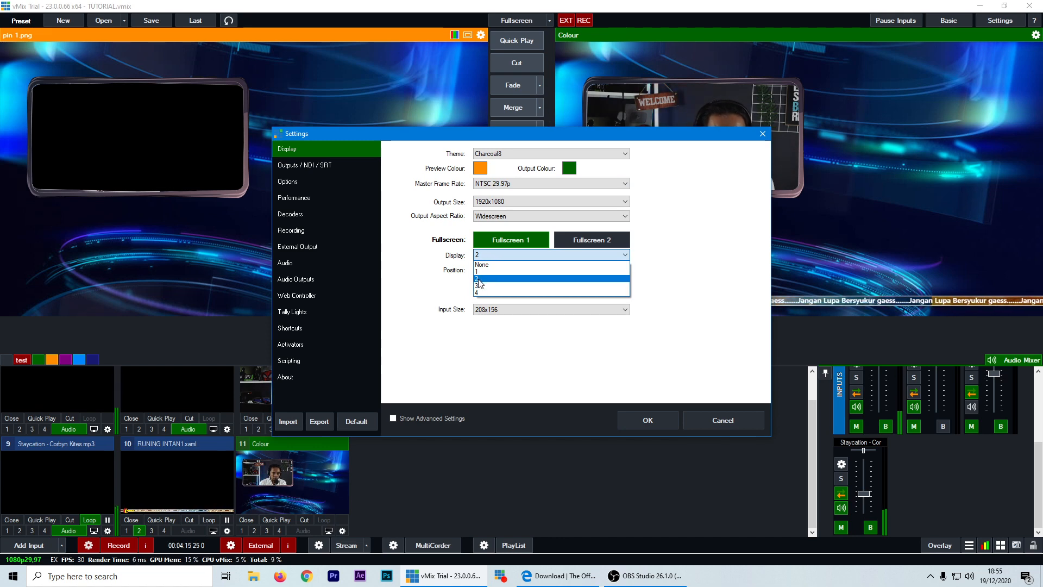
{"action": "left_click", "coordinate": [699, 132]}
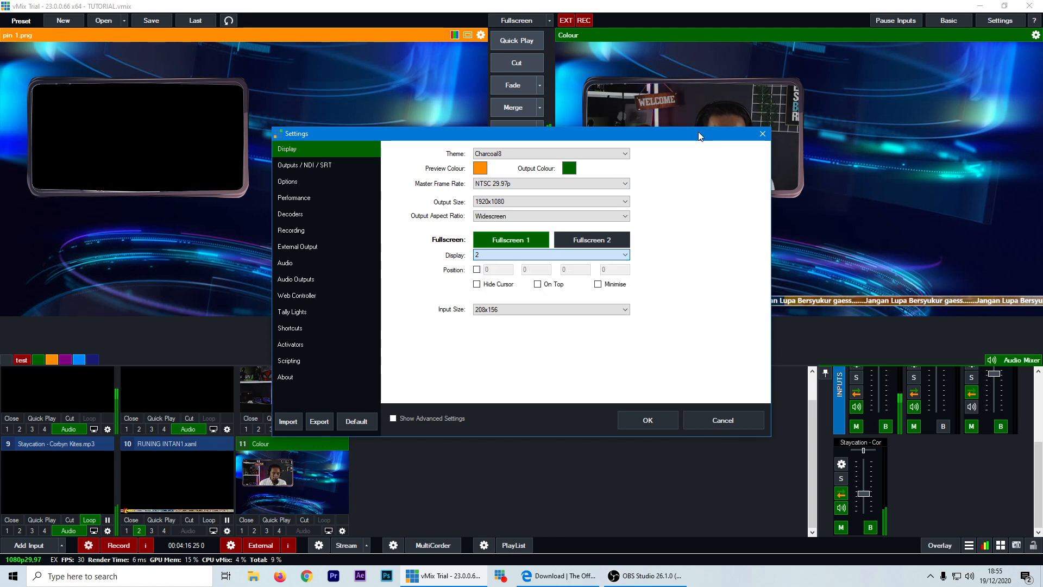
{"action": "left_click", "coordinate": [704, 427]}
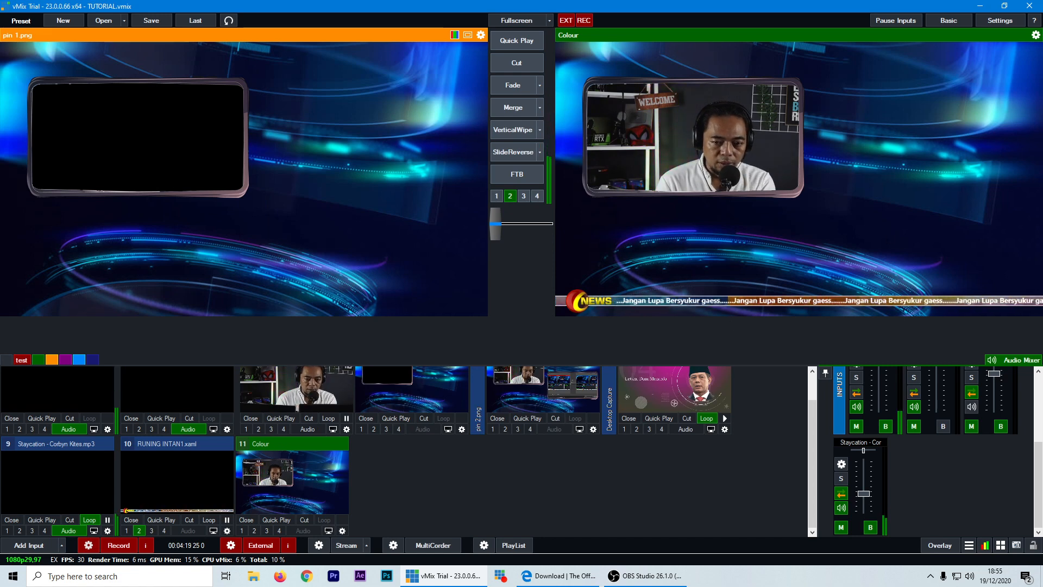
- Assign Fullscreen 1 to display 1 in the display settings and accept
{"action": "left_click", "coordinate": [990, 22]}
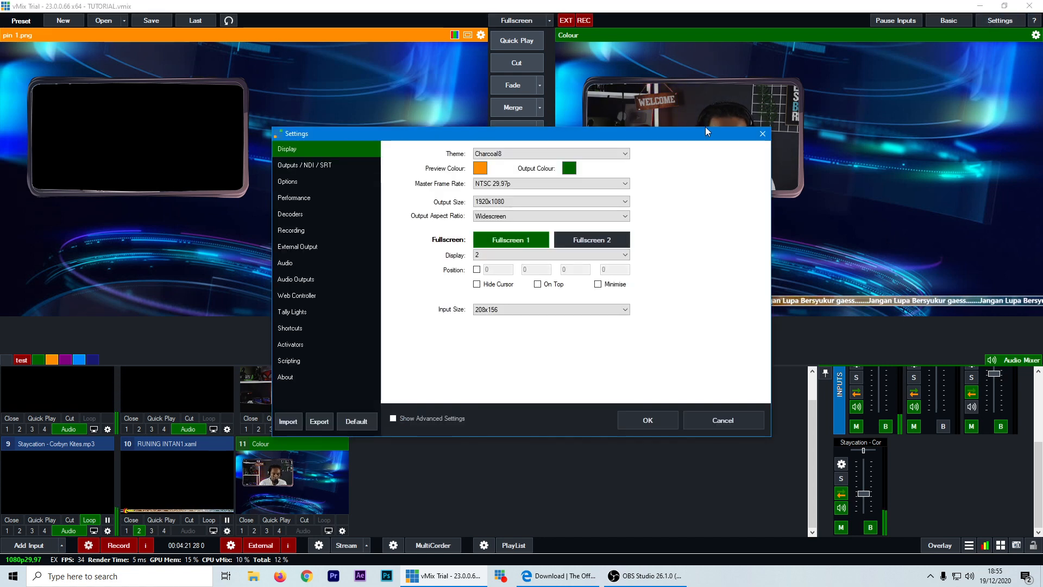
{"action": "left_click_drag", "start_coordinate": [573, 136], "coordinate": [529, 126]}
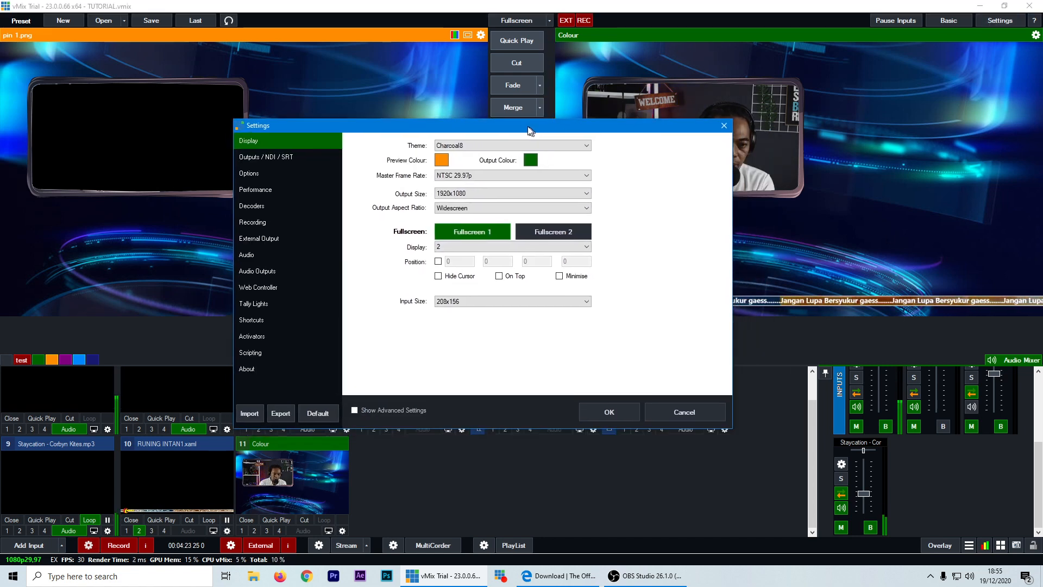
{"action": "left_click", "coordinate": [454, 244]}
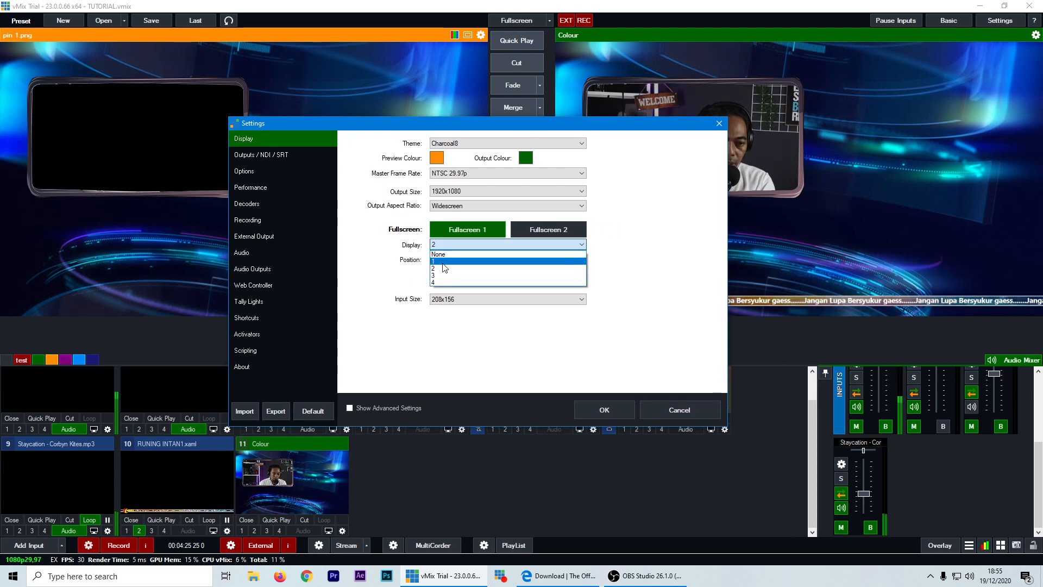
{"action": "left_click", "coordinate": [456, 261]}
{"action": "left_click", "coordinate": [601, 405]}
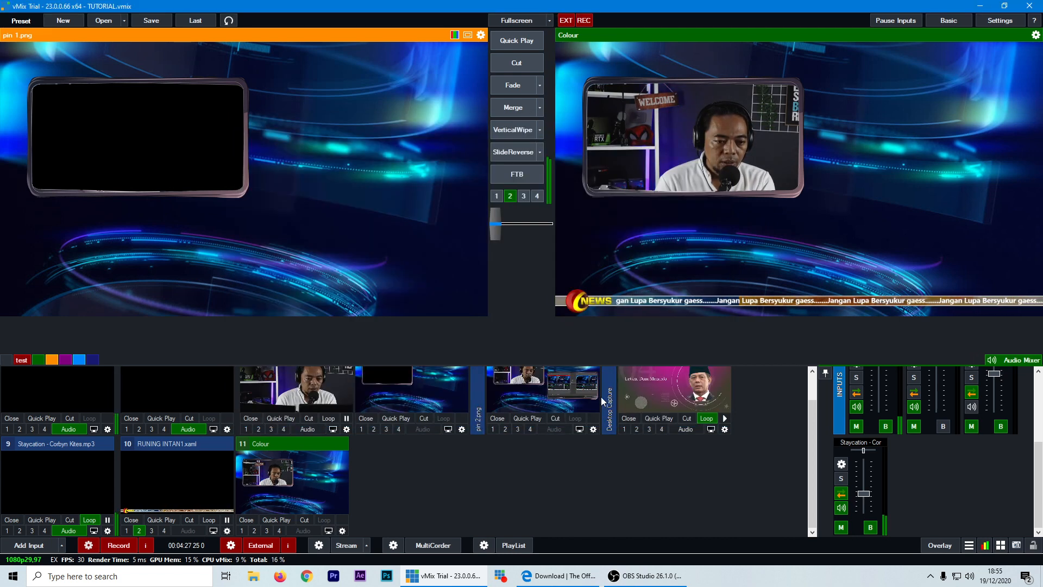
- Turn on the fullscreen output, minimise vMix to view it on the main display, restore vMix, and turn fullscreen off
{"action": "left_click", "coordinate": [520, 21]}
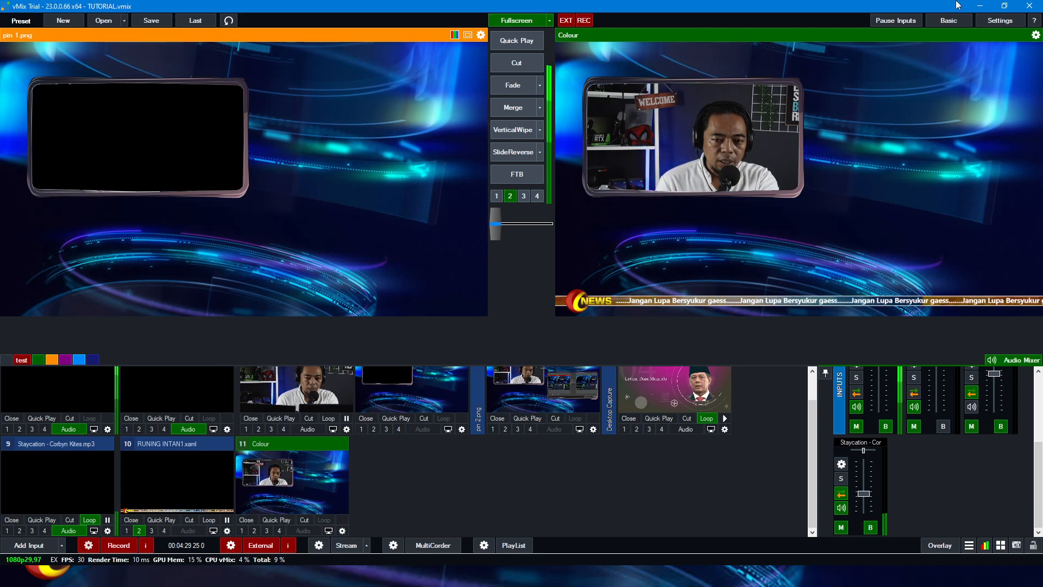
{"action": "left_click", "coordinate": [980, 5]}
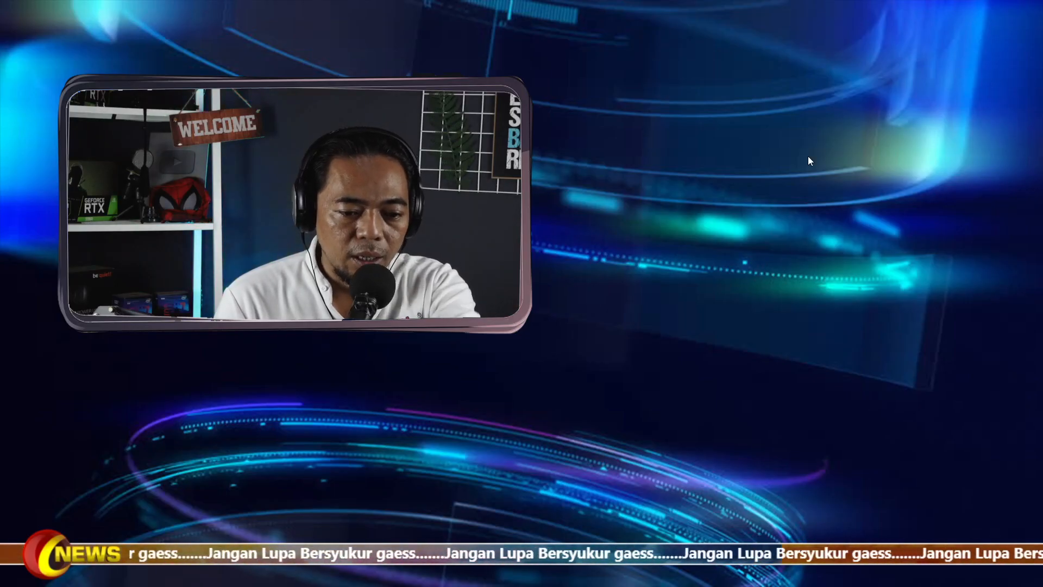
{"action": "key", "text": "super"}
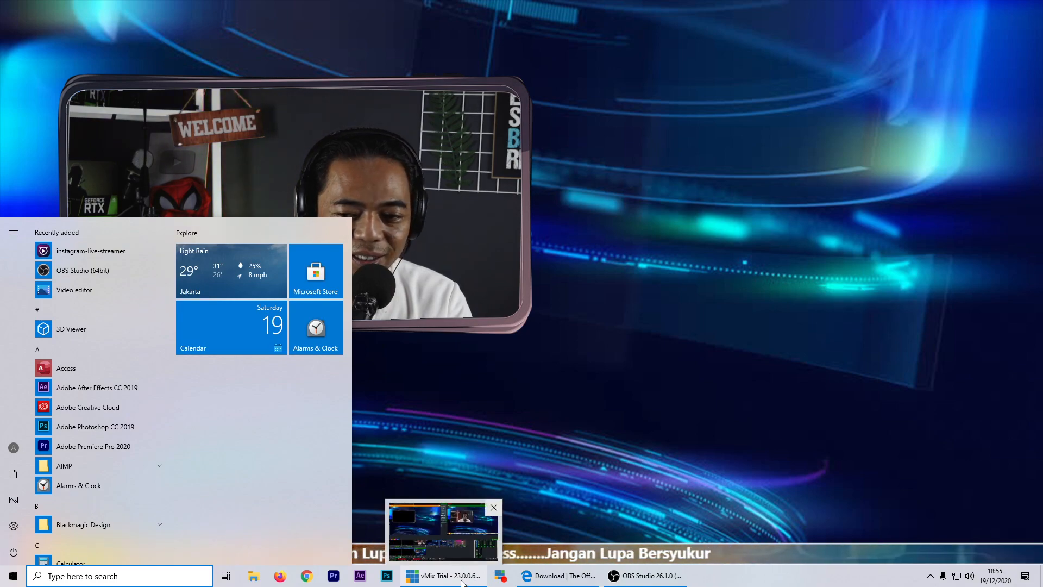
{"action": "left_click", "coordinate": [465, 581]}
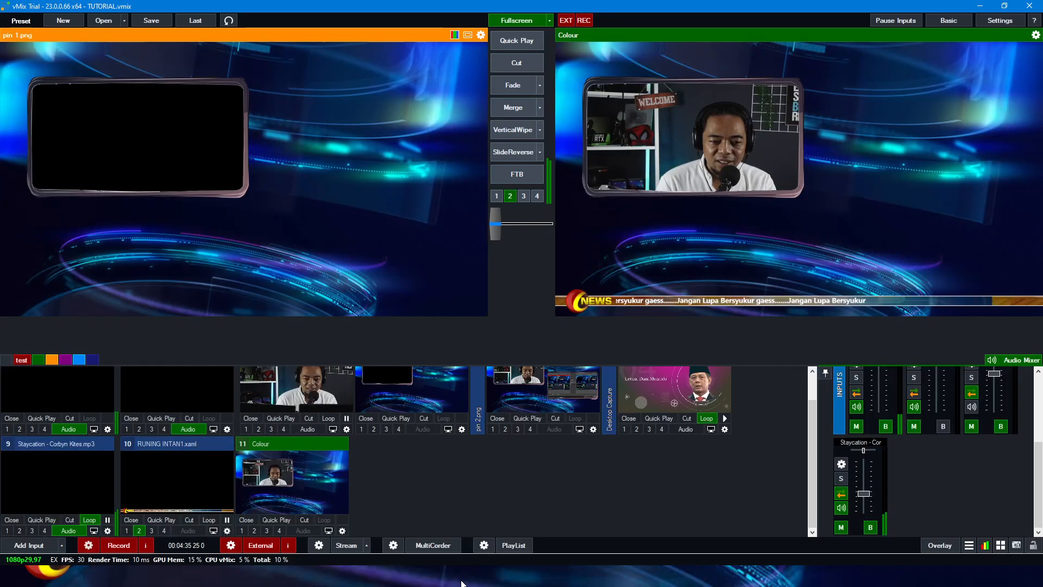
{"action": "left_click", "coordinate": [528, 21]}
- Assign Fullscreen 1 to display 2, accept the settings, and test the fullscreen output by switching it on and off
{"action": "left_click", "coordinate": [1006, 22]}
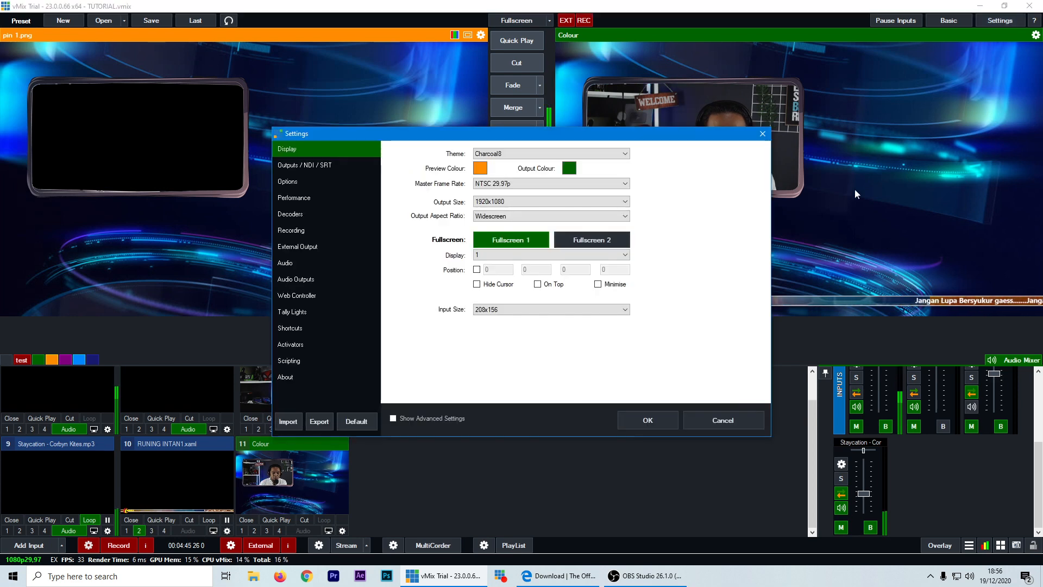
{"action": "left_click", "coordinate": [485, 256]}
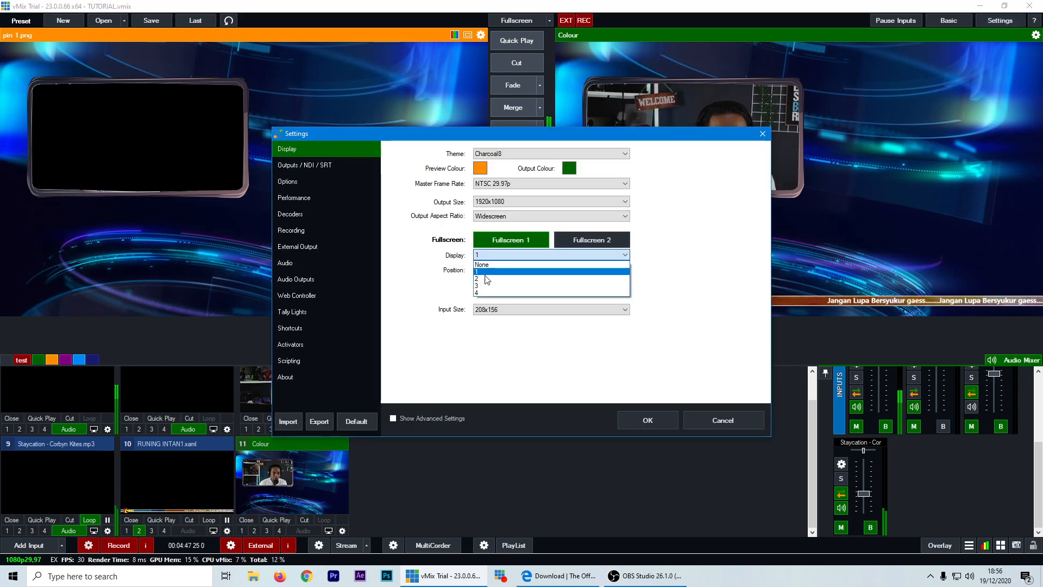
{"action": "left_click", "coordinate": [483, 280]}
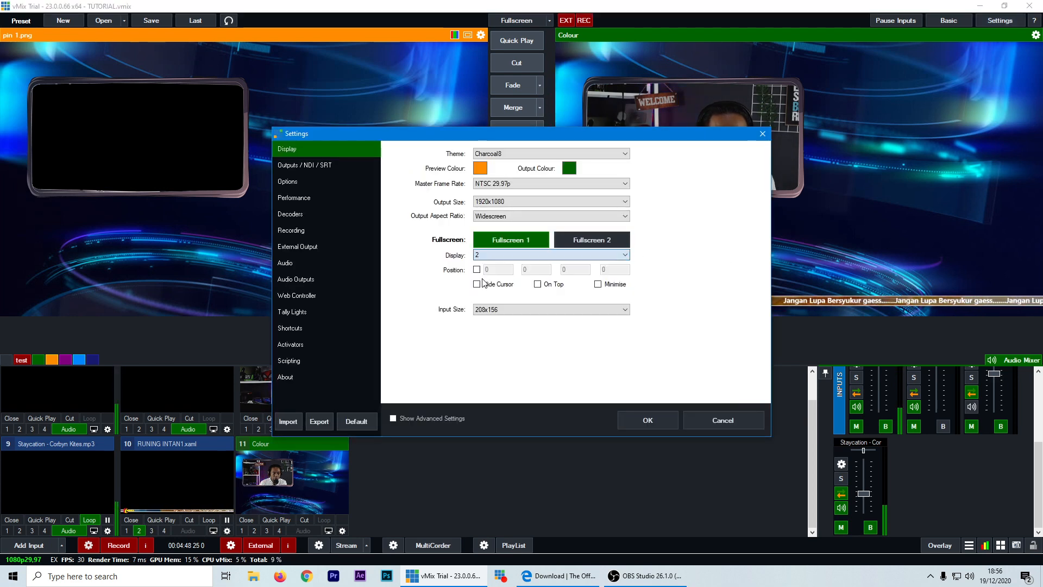
{"action": "left_click", "coordinate": [648, 420]}
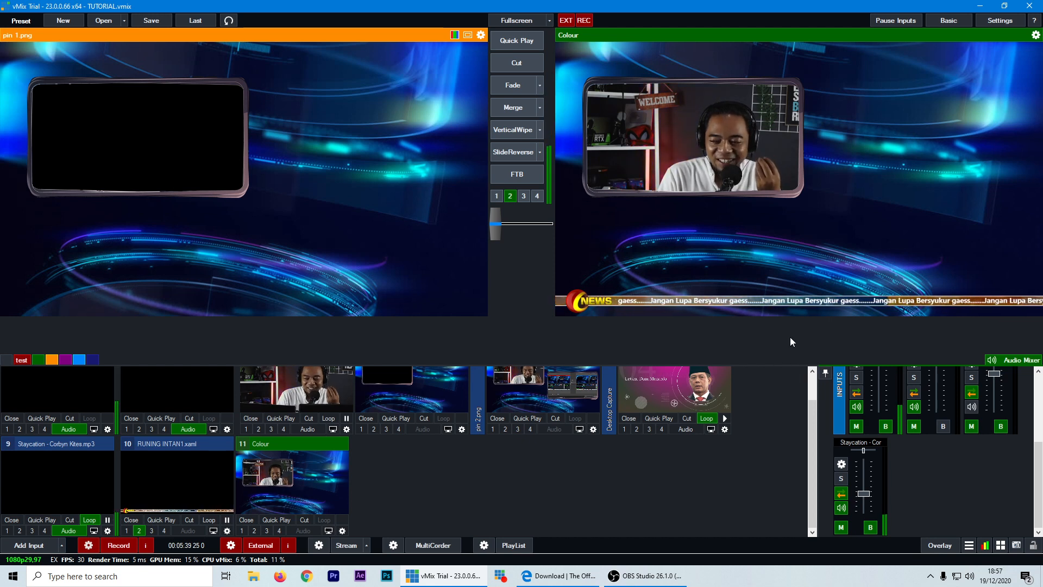
{"action": "left_click", "coordinate": [518, 20]}
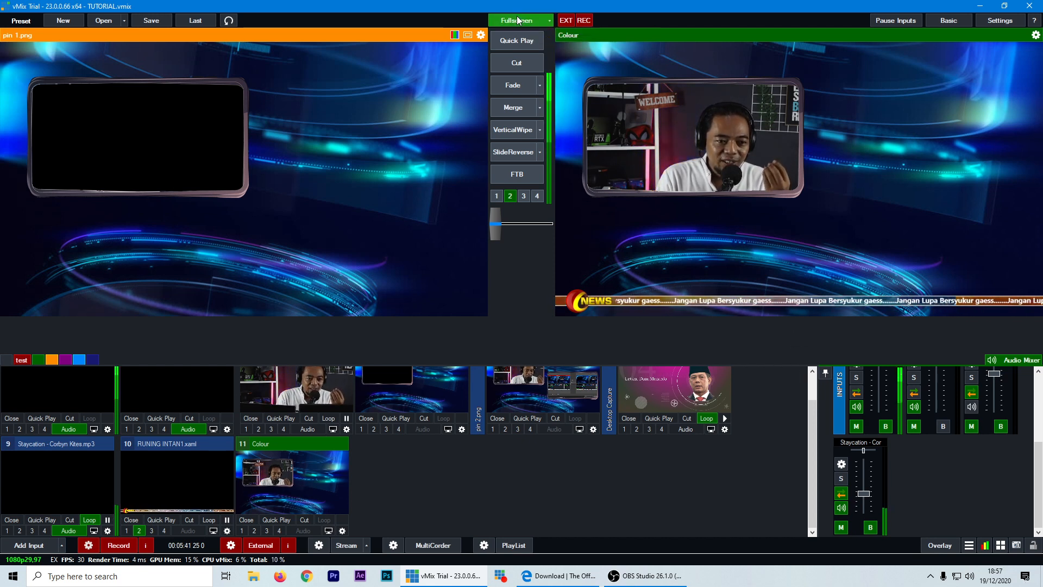
{"action": "left_click", "coordinate": [517, 21]}
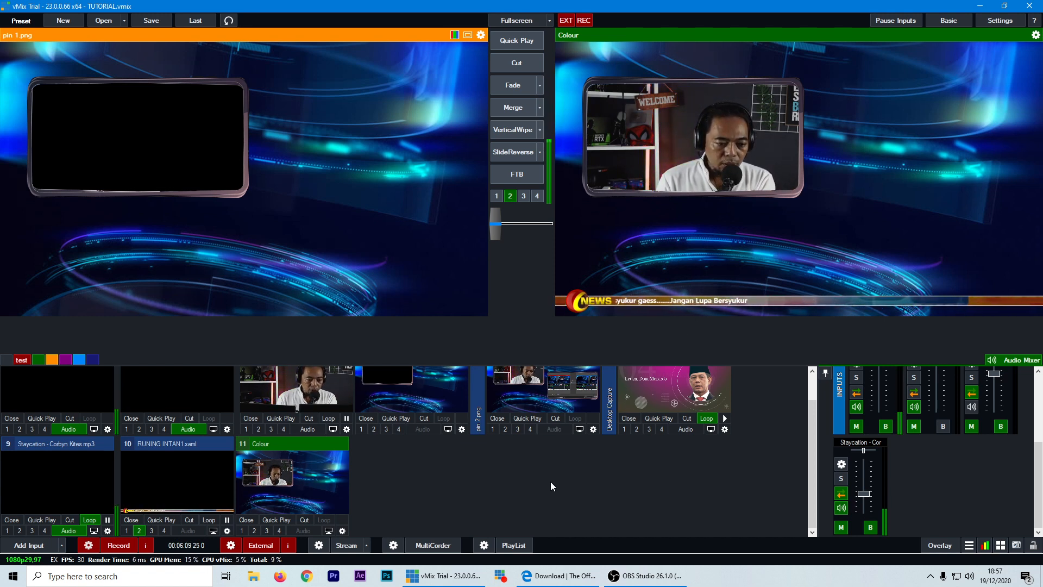
- Open the streaming settings, look through the settings of the other streams, and return to stream 1
{"action": "left_click", "coordinate": [315, 549]}
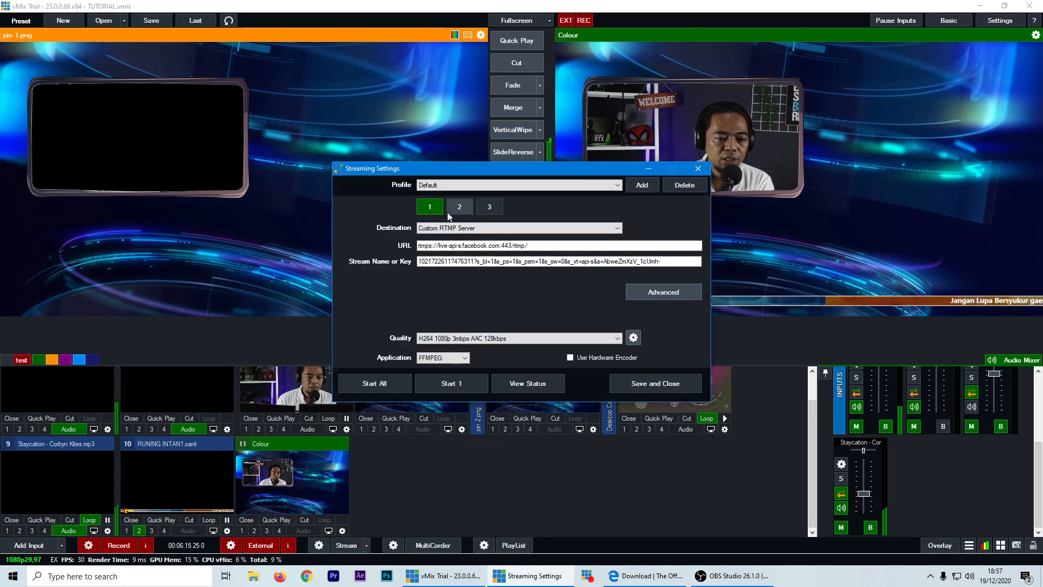
{"action": "left_click", "coordinate": [488, 210]}
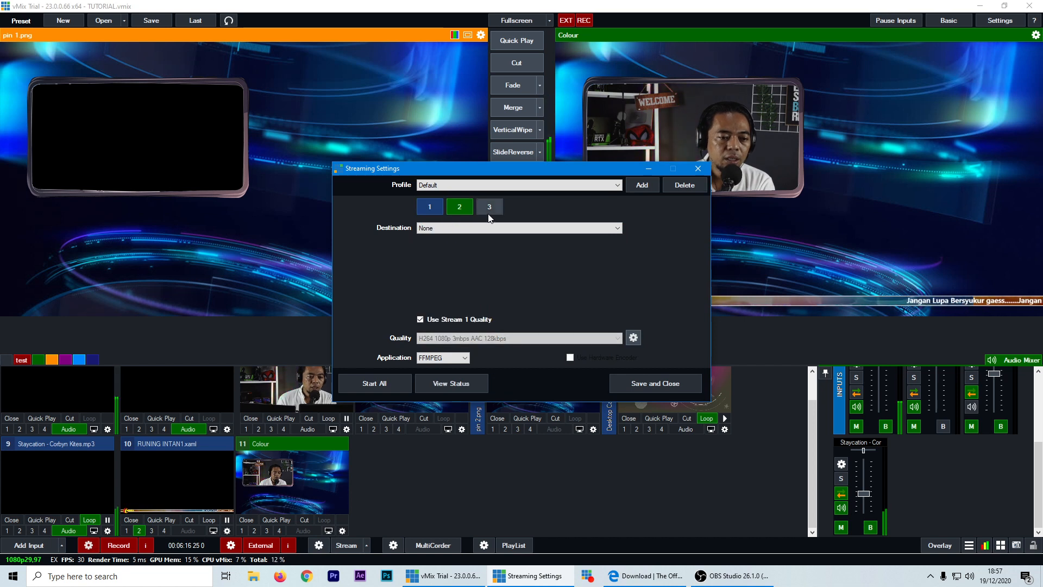
{"action": "left_click", "coordinate": [432, 209]}
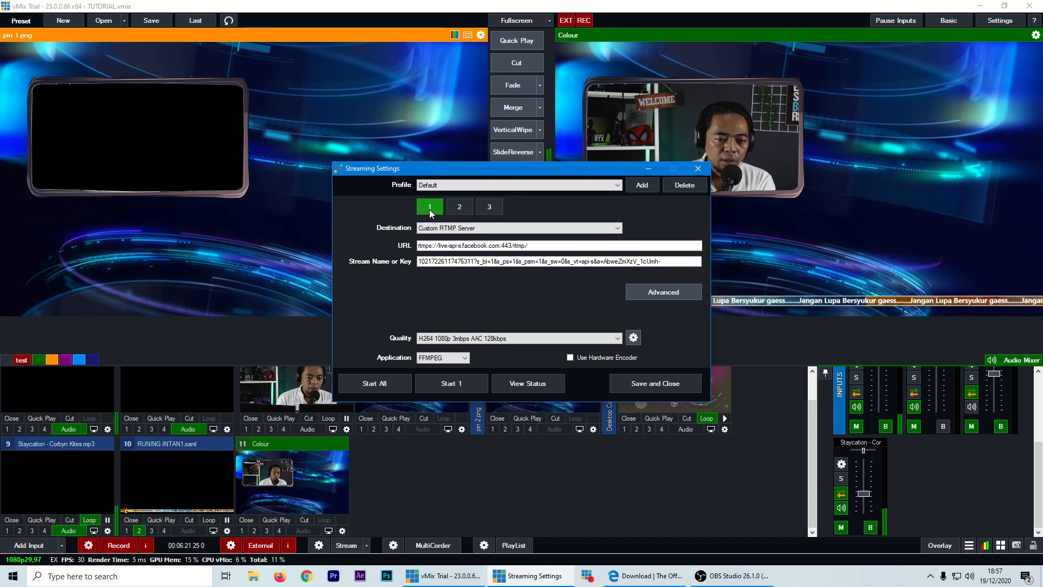
{"action": "left_click_drag", "start_coordinate": [552, 172], "coordinate": [374, 180]}
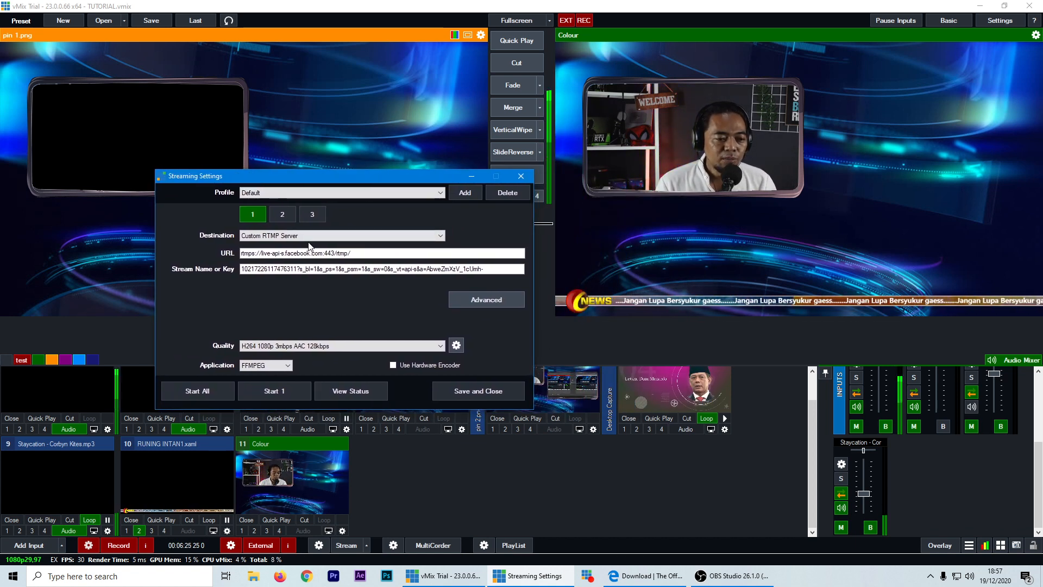
- Review stream 1's destination choices, keep Custom RTMP Server, and check its URL and stream key fields
{"action": "left_click", "coordinate": [266, 236]}
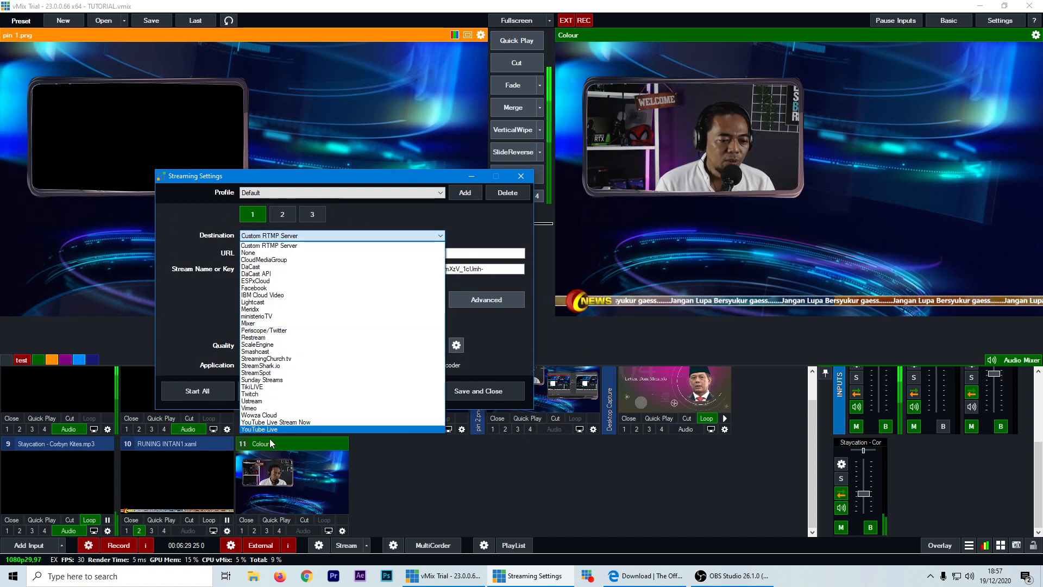
{"action": "left_click", "coordinate": [302, 248]}
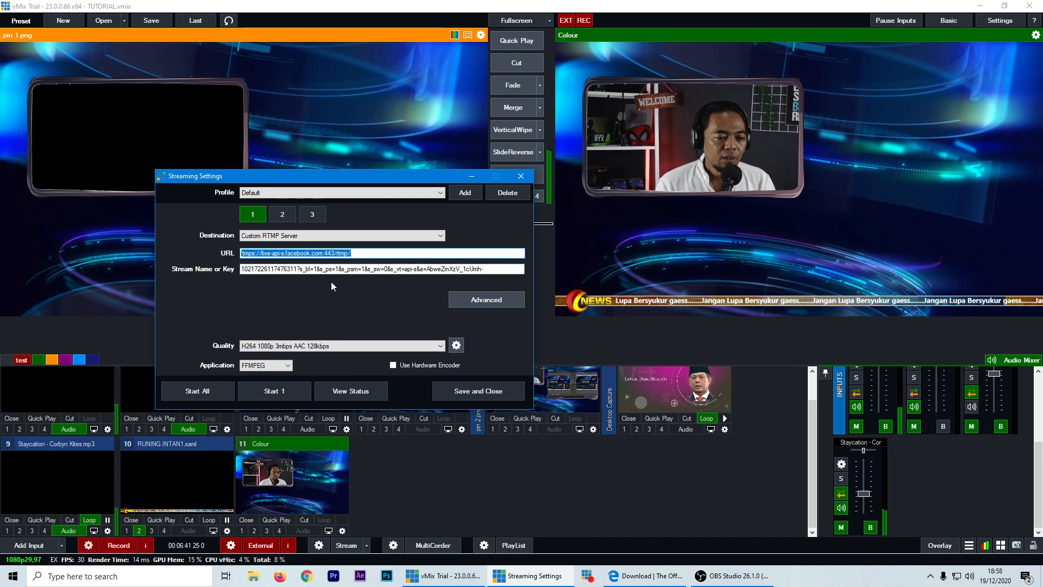
{"action": "left_click", "coordinate": [301, 269]}
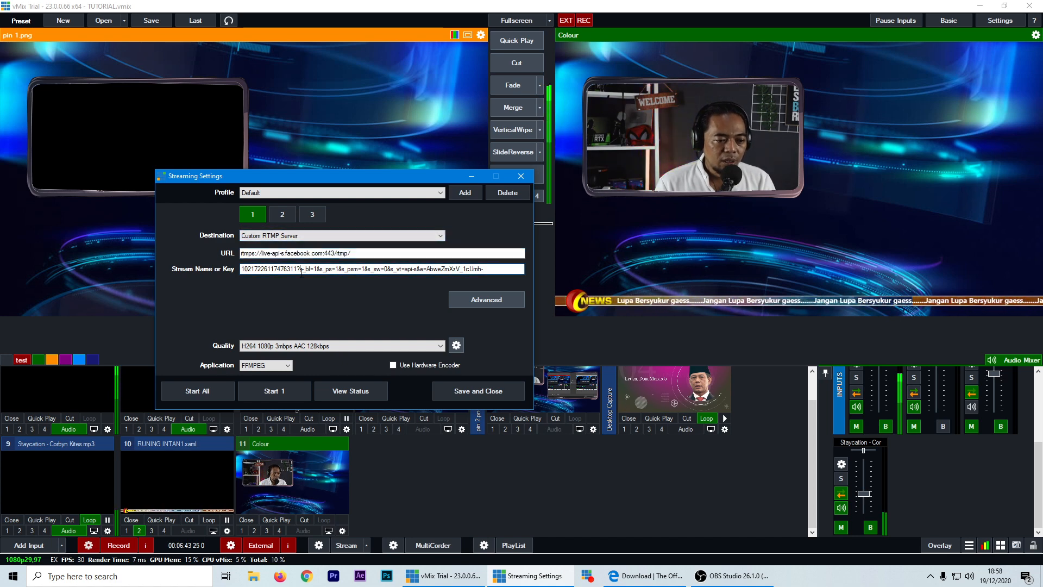
- Look through the quality presets available for stream 1 without changing the selection
{"action": "left_click", "coordinate": [314, 347]}
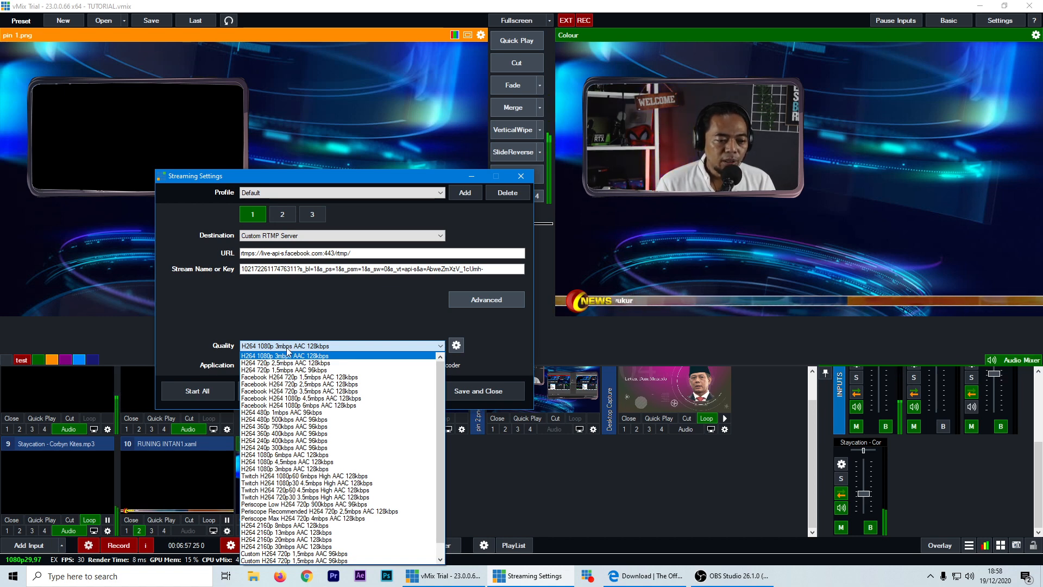
{"action": "left_click", "coordinate": [320, 317]}
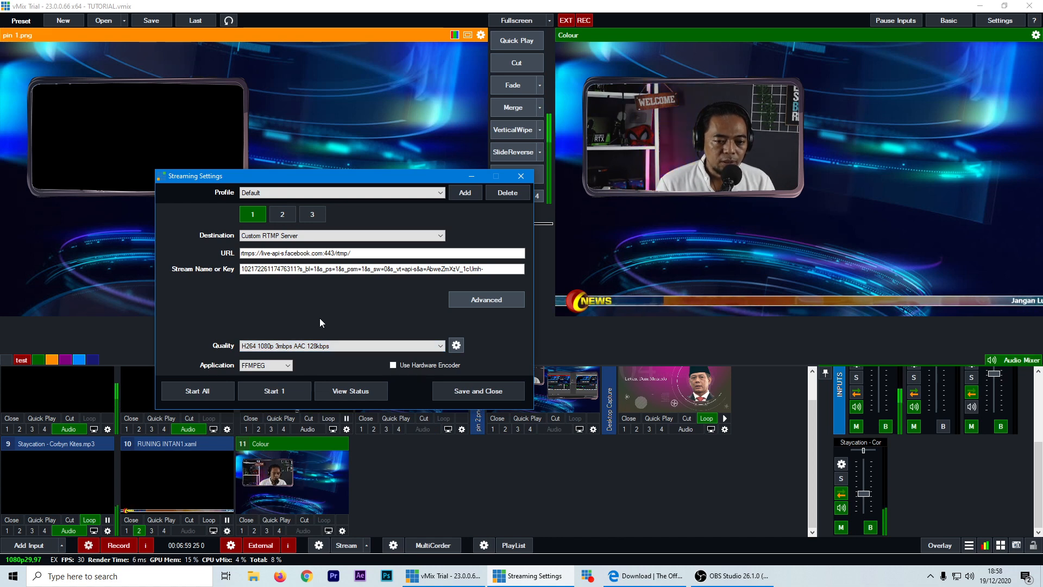
{"action": "left_click", "coordinate": [287, 347]}
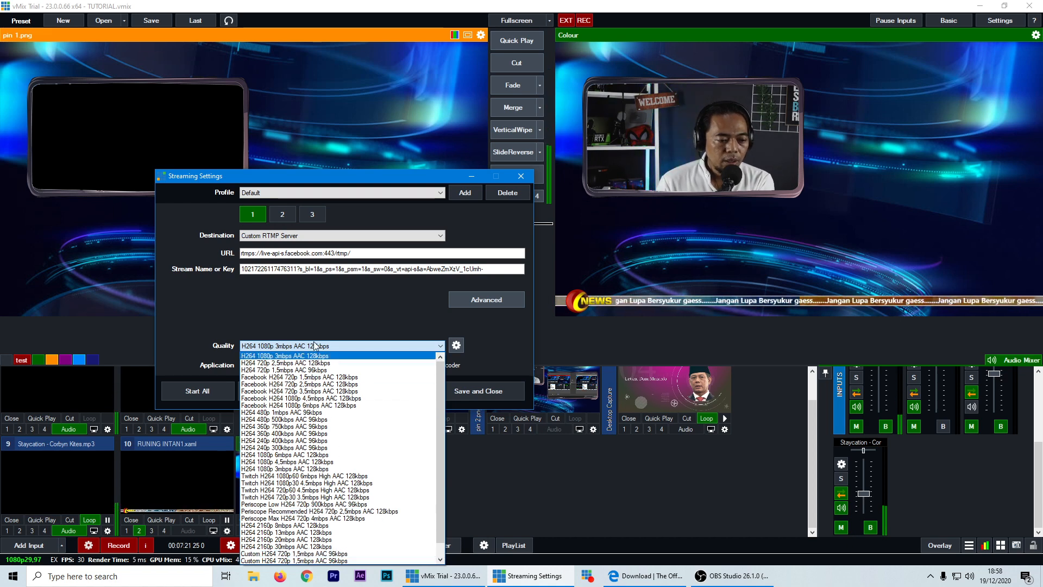
{"action": "left_click", "coordinate": [319, 312]}
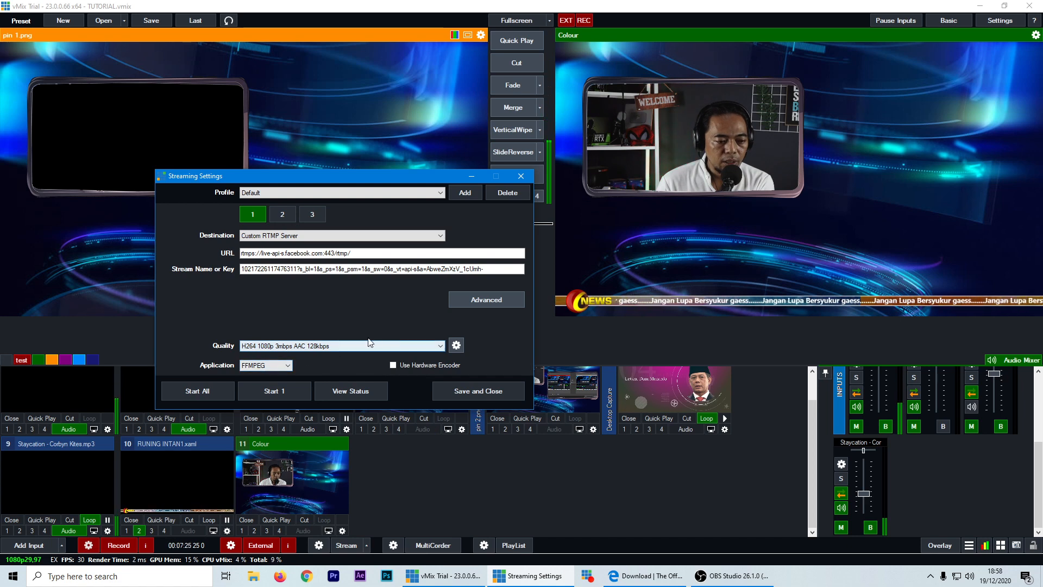
- Look through the destination options of stream 2, check stream 3's settings, and return to stream 1
{"action": "left_click", "coordinate": [283, 215]}
{"action": "left_click", "coordinate": [275, 236]}
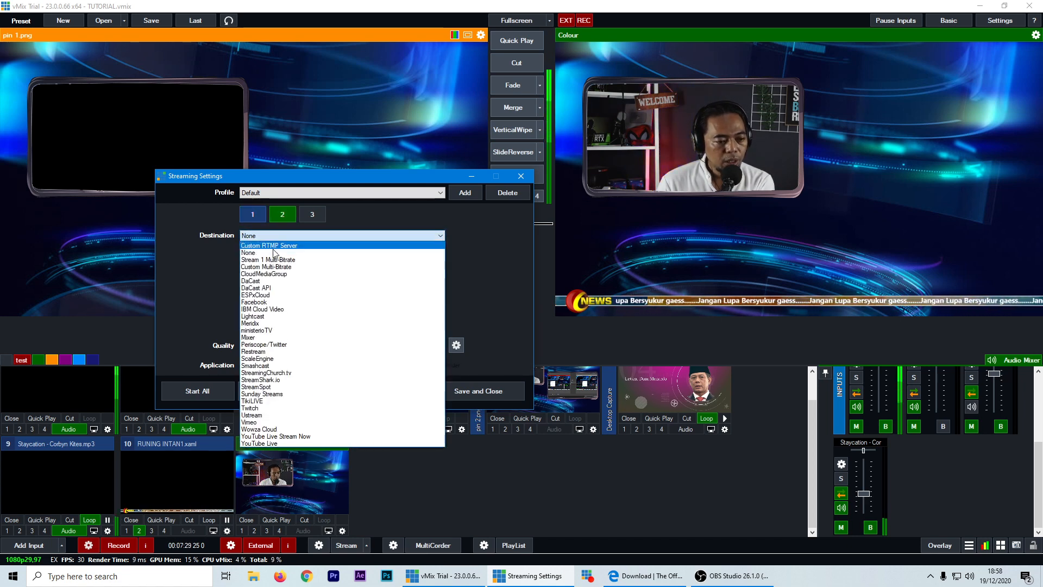
{"action": "left_click", "coordinate": [270, 245]}
{"action": "left_click", "coordinate": [312, 214]}
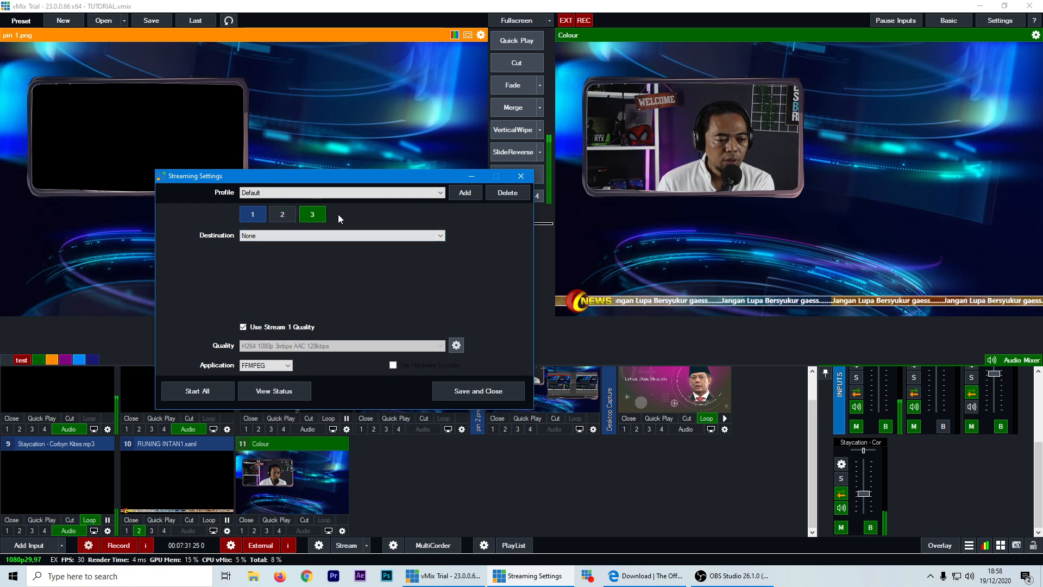
{"action": "left_click", "coordinate": [257, 214]}
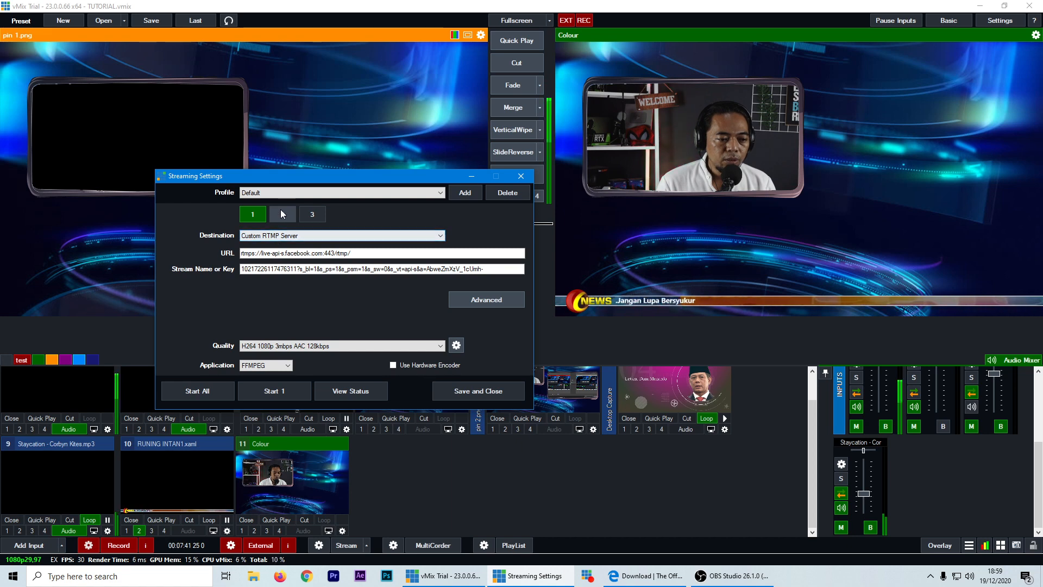
{"action": "left_click", "coordinate": [281, 214]}
{"action": "left_click", "coordinate": [290, 236]}
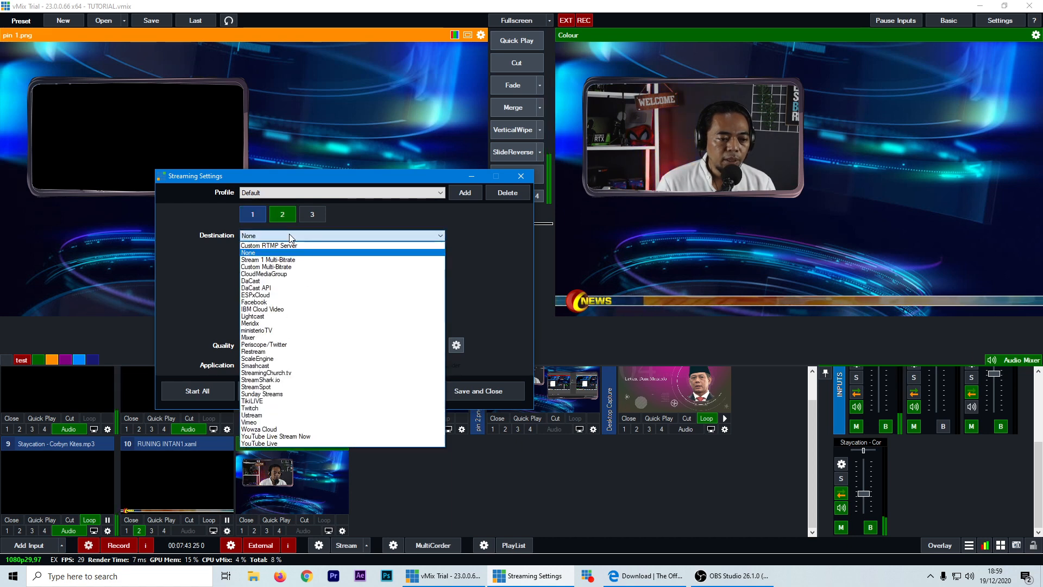
{"action": "left_click", "coordinate": [295, 232]}
{"action": "left_click", "coordinate": [307, 214]}
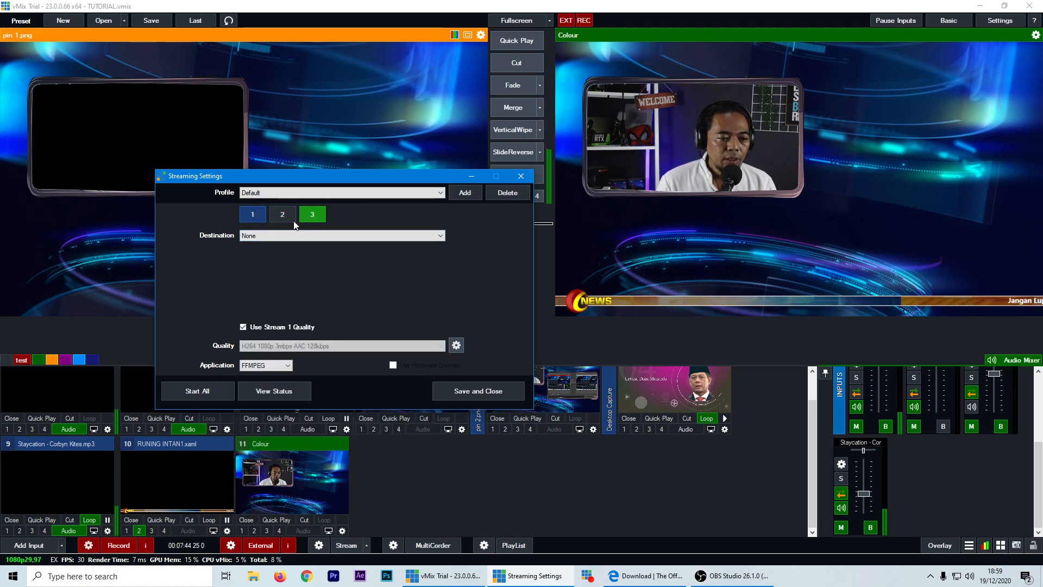
{"action": "left_click", "coordinate": [250, 216]}
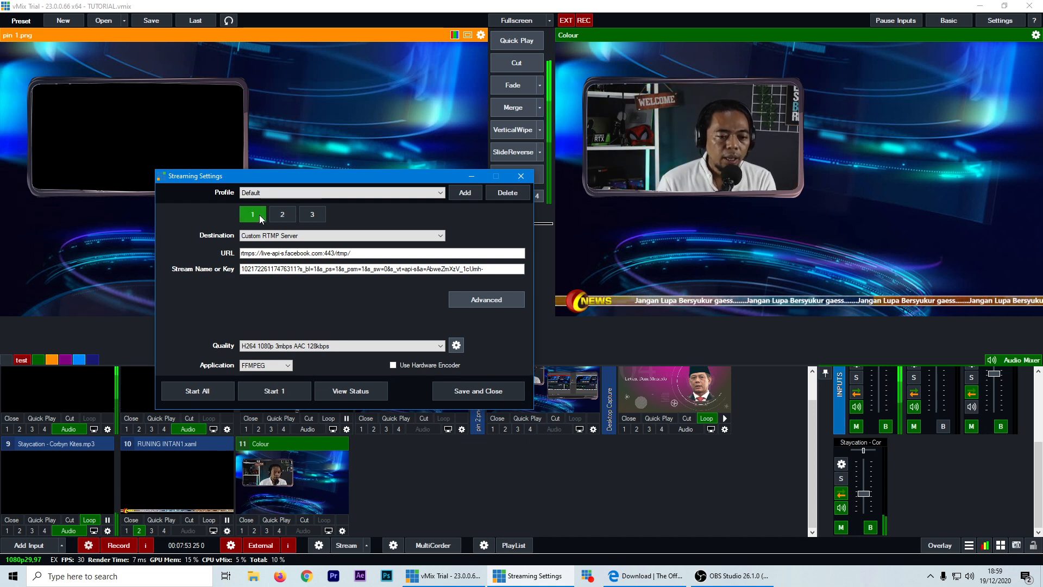
- Compare the settings of streams 1, 2 and 3, finishing on stream 1, and save and close the streaming settings
{"action": "left_click", "coordinate": [283, 214]}
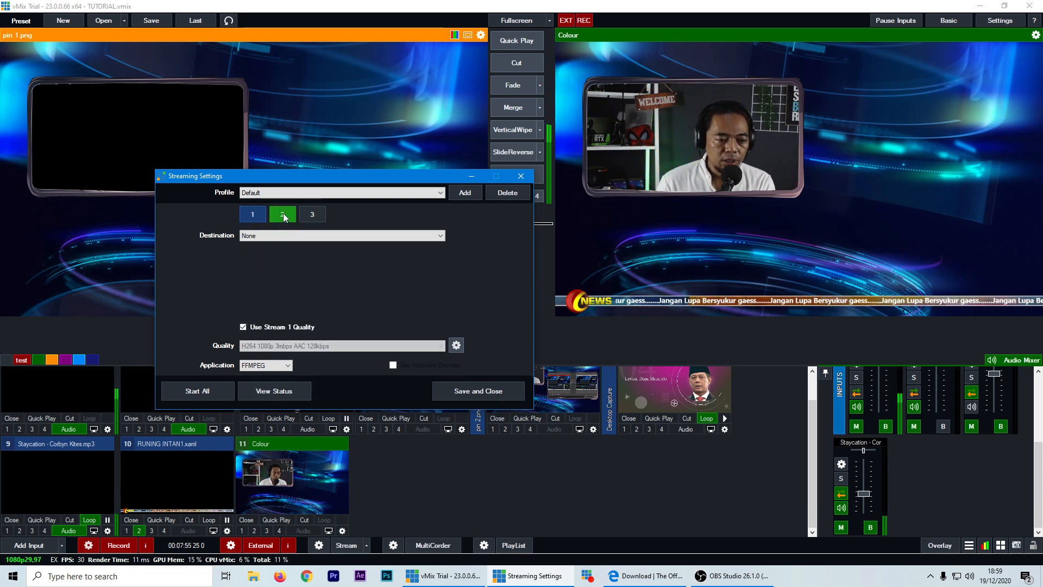
{"action": "left_click", "coordinate": [256, 212]}
{"action": "left_click", "coordinate": [275, 214]}
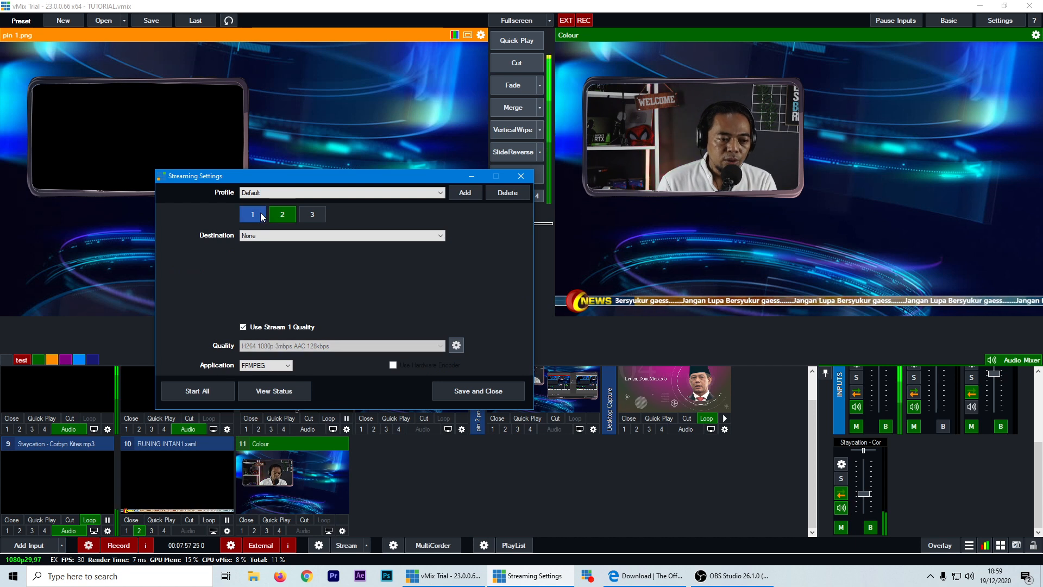
{"action": "left_click", "coordinate": [260, 214]}
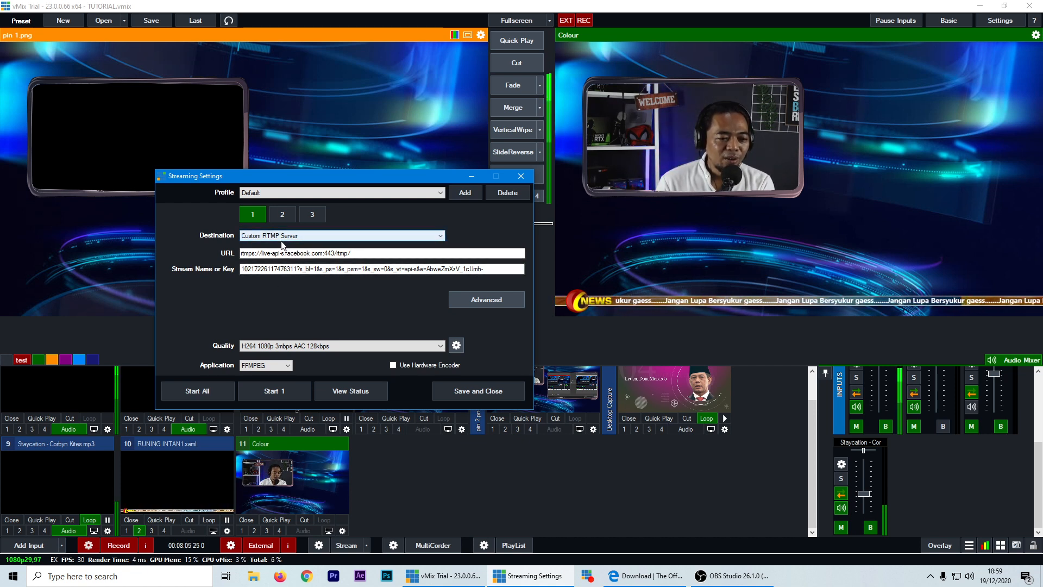
{"action": "left_click", "coordinate": [282, 215]}
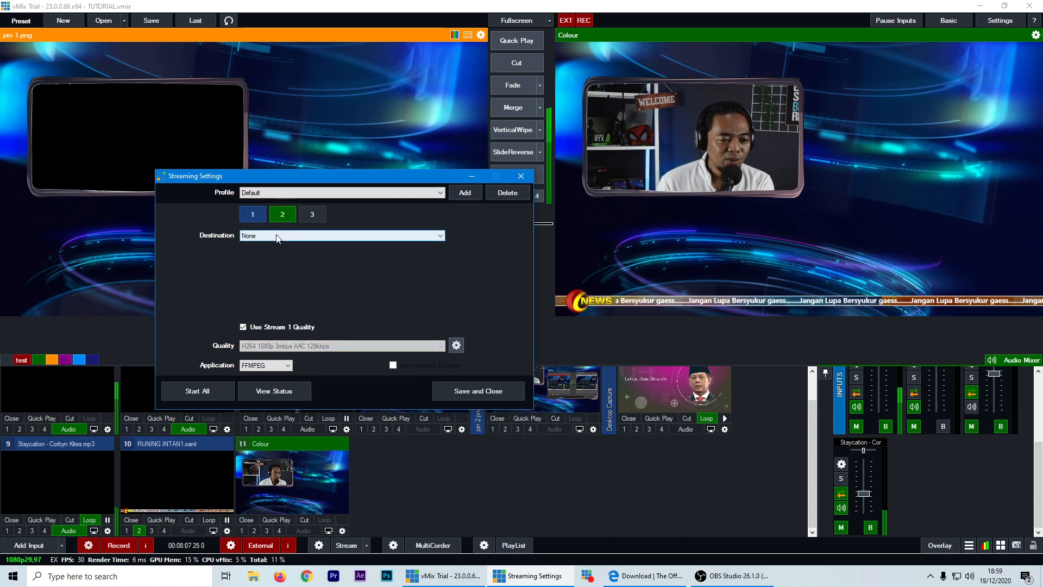
{"action": "left_click", "coordinate": [317, 217]}
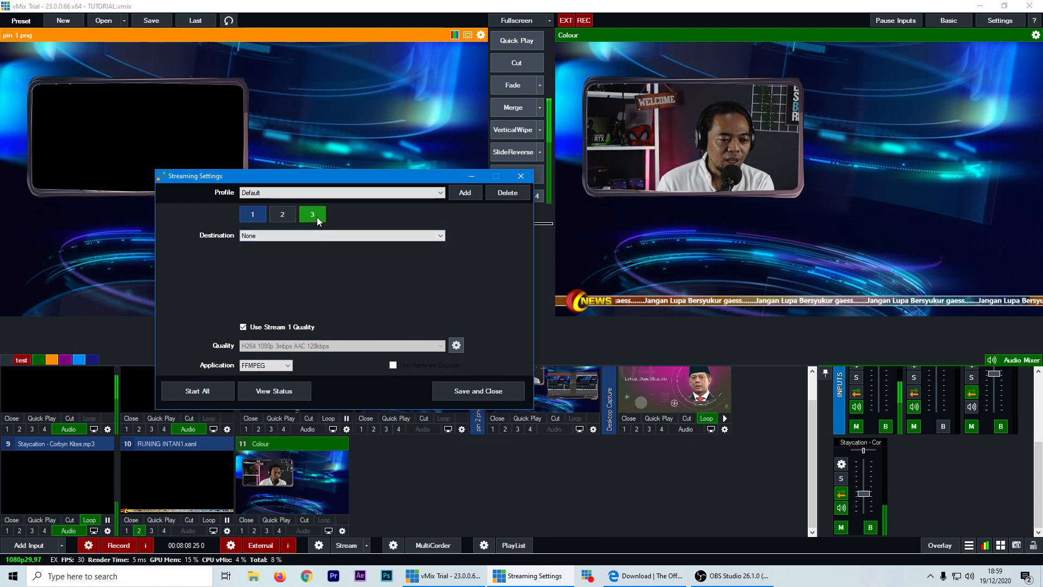
{"action": "left_click", "coordinate": [284, 219]}
{"action": "left_click", "coordinate": [260, 217]}
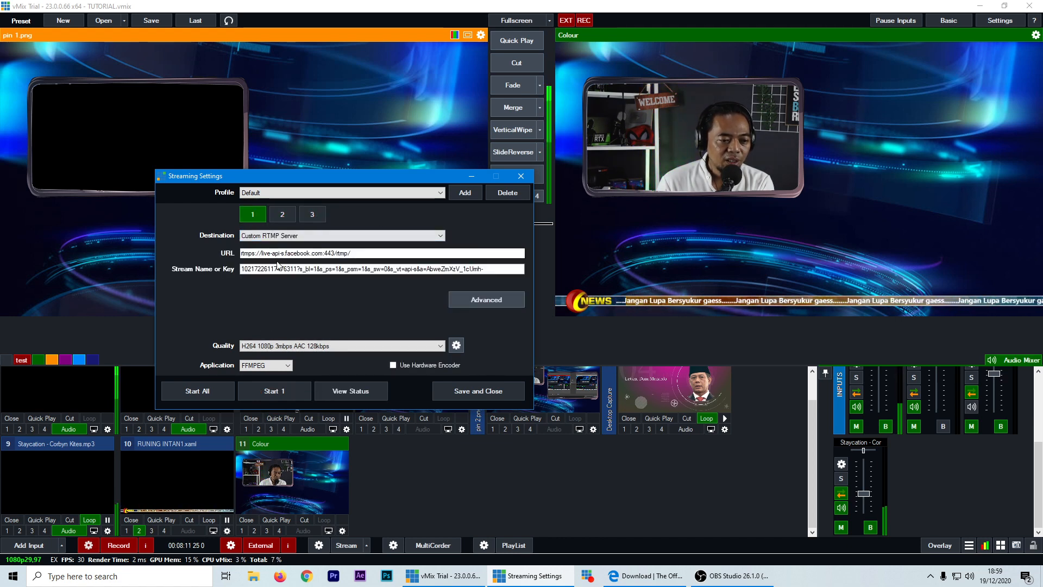
{"action": "left_click", "coordinate": [467, 390]}
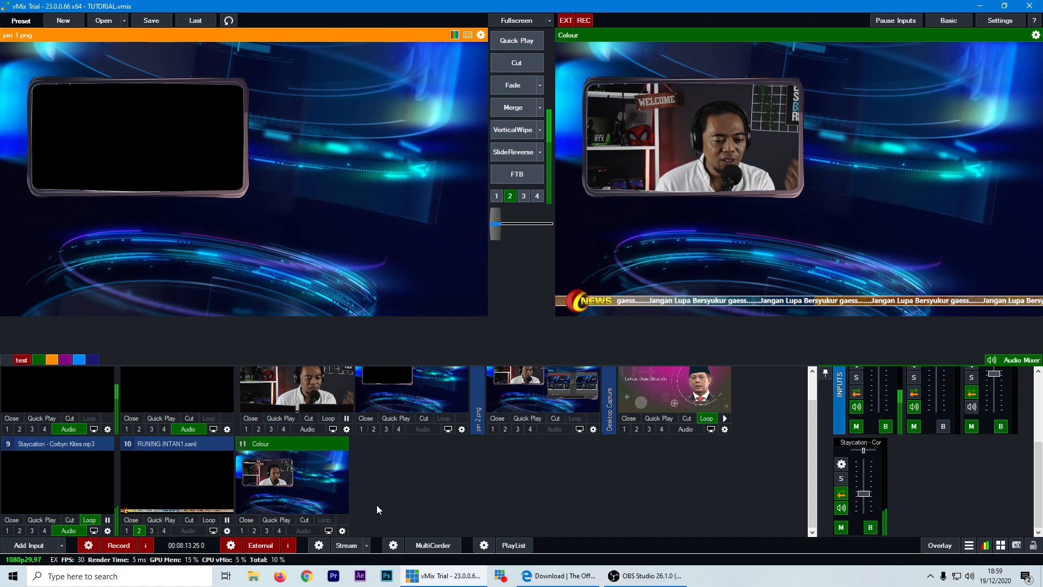
- Reopen the streaming settings, view streams 2 and 3, and return to stream 1
{"action": "left_click", "coordinate": [319, 544]}
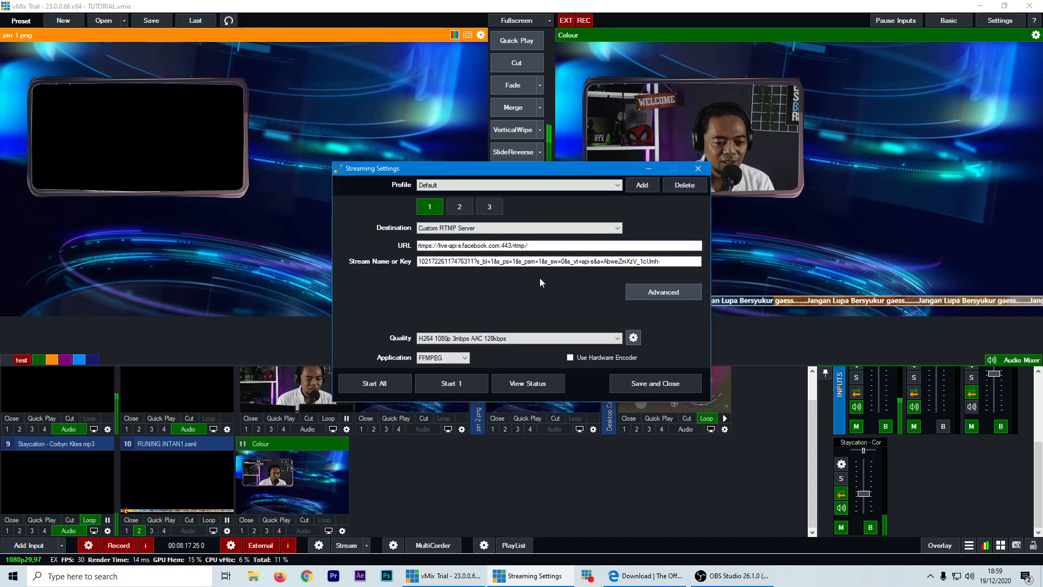
{"action": "left_click", "coordinate": [459, 207]}
{"action": "left_click", "coordinate": [490, 204]}
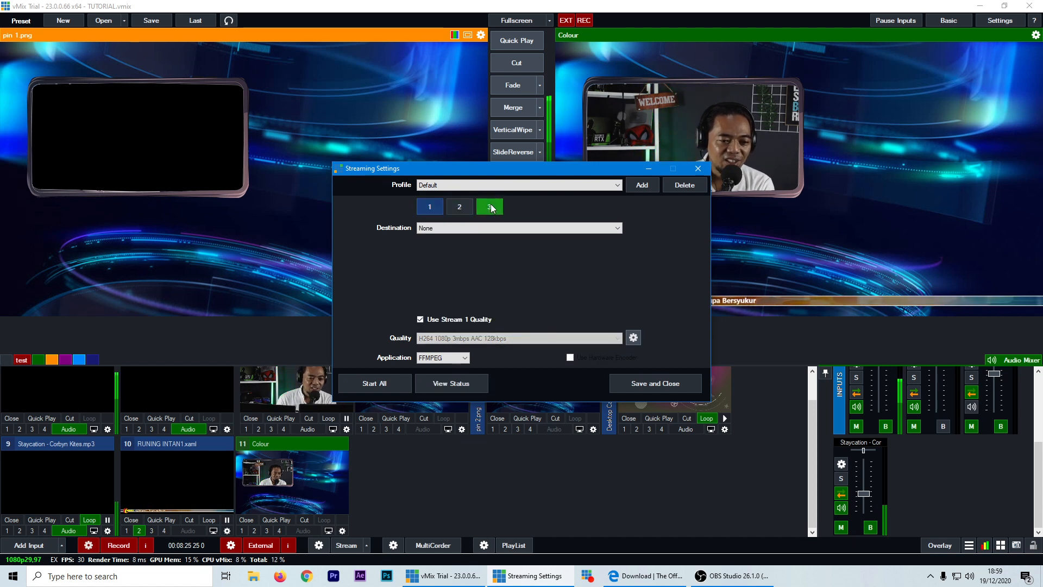
{"action": "left_click", "coordinate": [438, 211]}
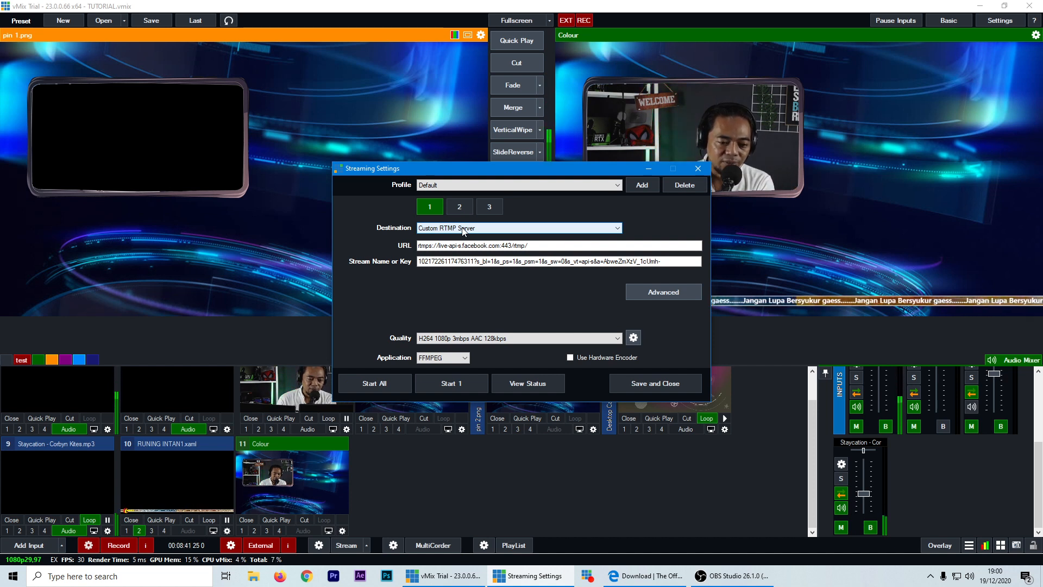
- Keep FFMPEG as stream 1's application, view the advanced stream options without changing them, and save the streaming settings
{"action": "left_click", "coordinate": [466, 360]}
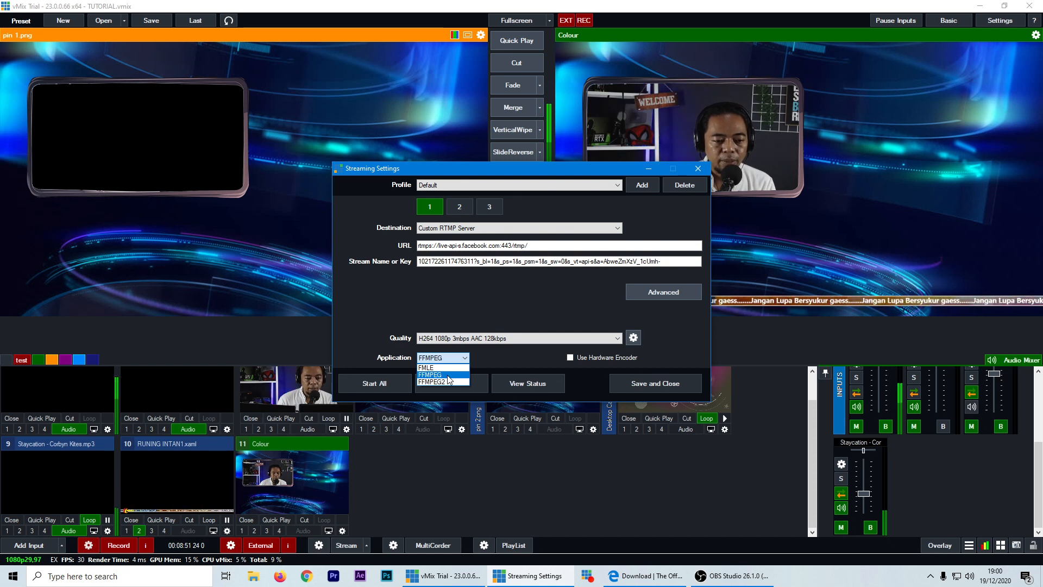
{"action": "left_click", "coordinate": [448, 375]}
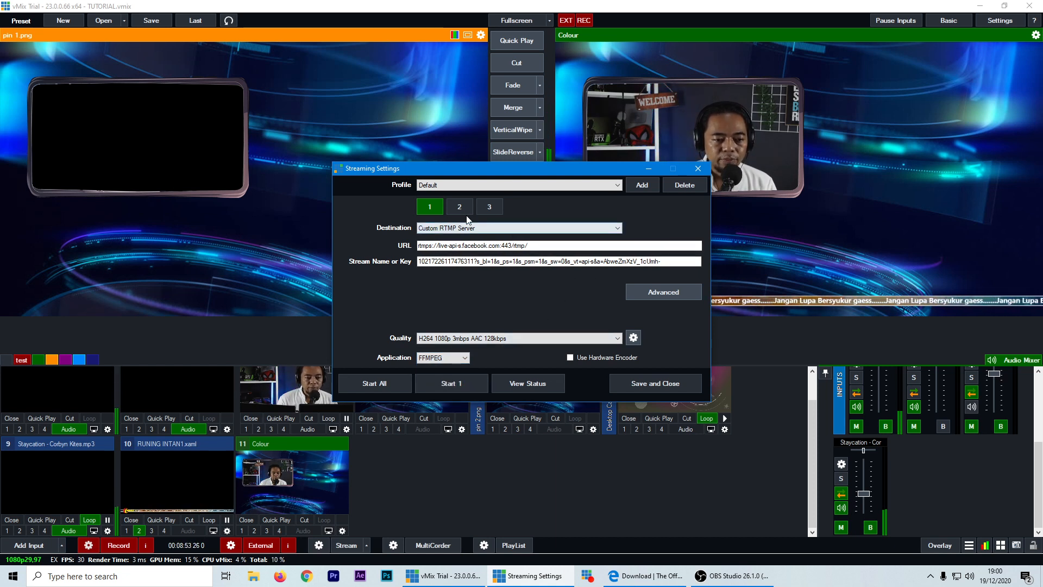
{"action": "left_click", "coordinate": [648, 294]}
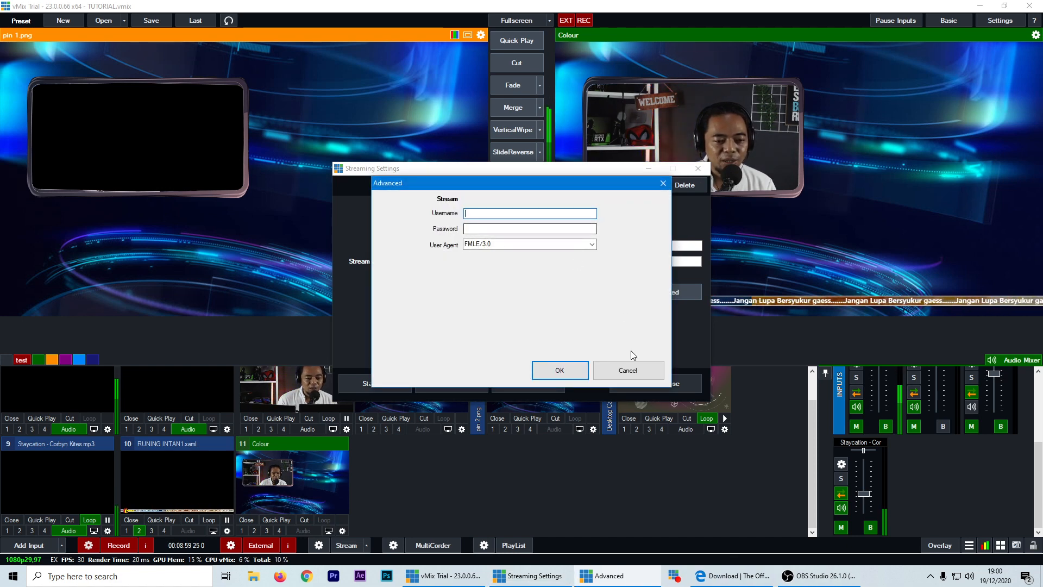
{"action": "left_click", "coordinate": [628, 371]}
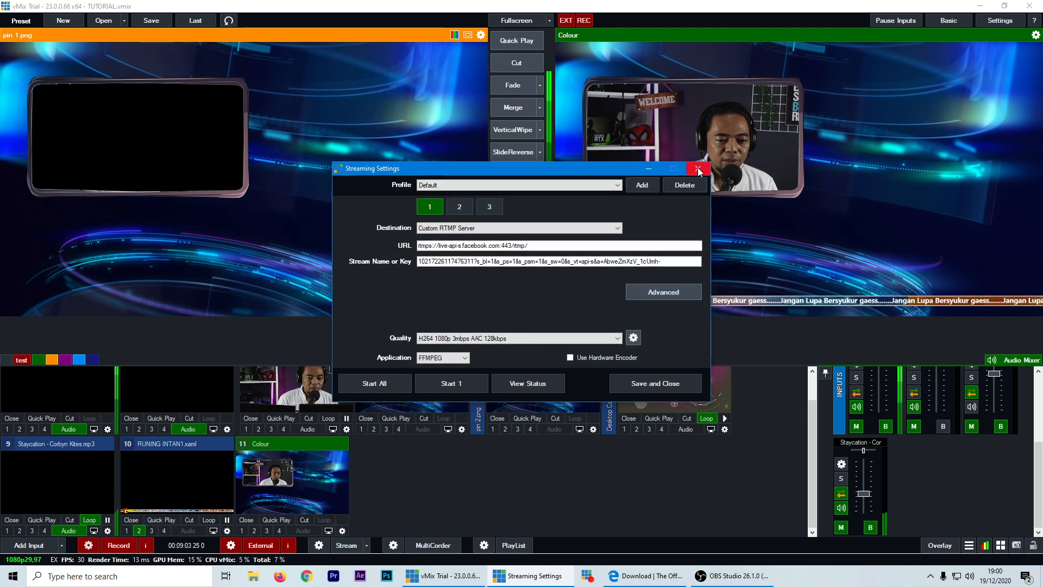
{"action": "left_click", "coordinate": [655, 383]}
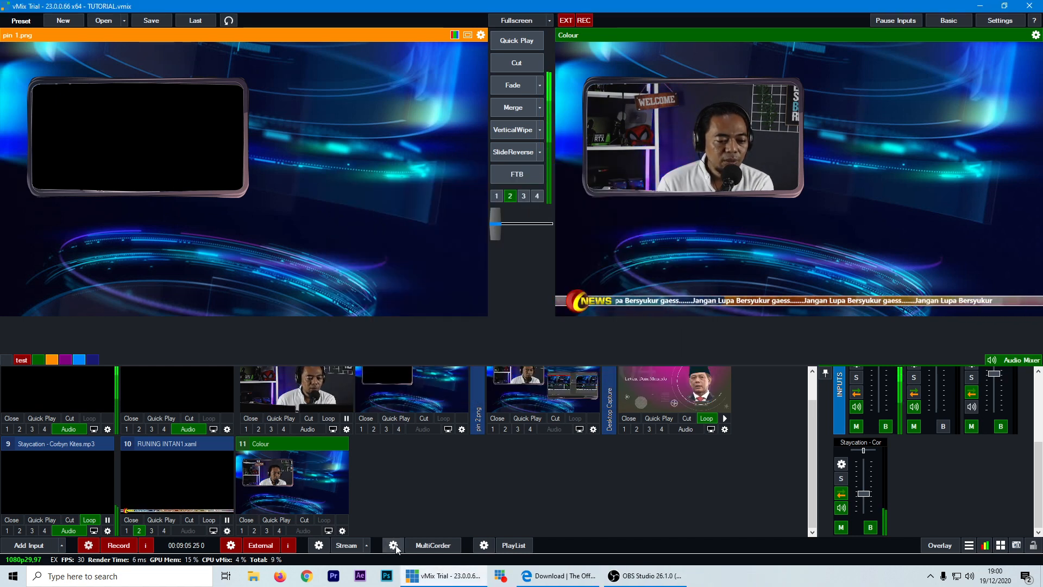
- Open the MultiCorder, examine its recording formats and the inputs and outputs it can record, and close it
{"action": "left_click", "coordinate": [431, 545]}
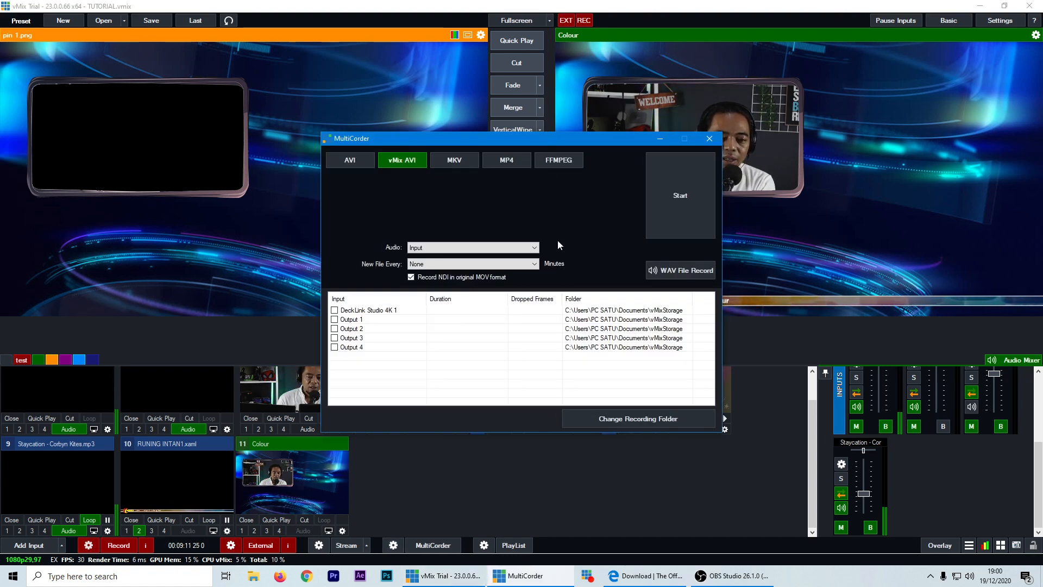
{"action": "left_click_drag", "start_coordinate": [596, 138], "coordinate": [457, 150]}
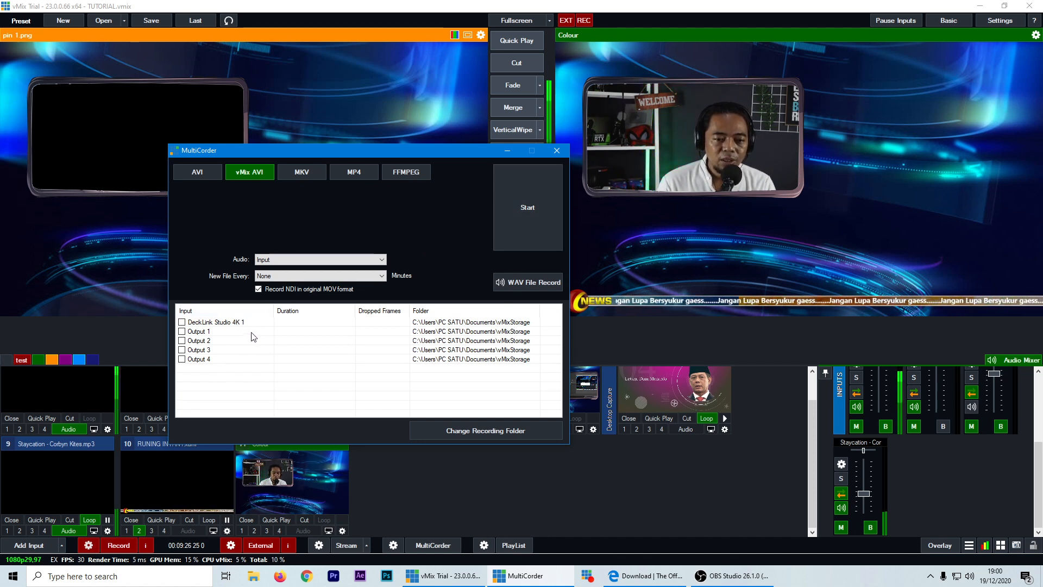
{"action": "left_click", "coordinate": [558, 154]}
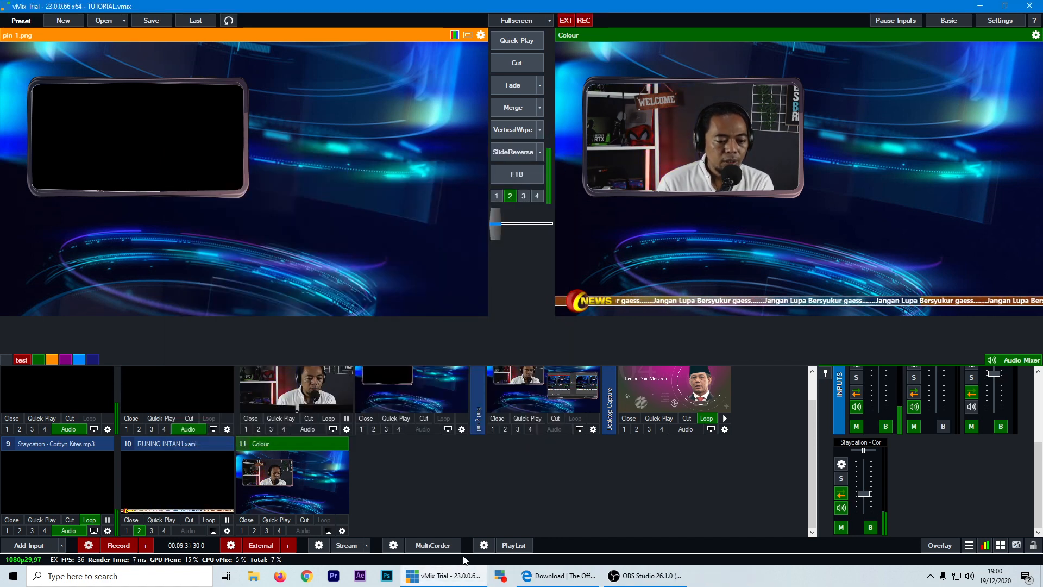
- Add OPENING BUMPER.mp4 and Staycation - Corbyn Kites.mp3 to the Default playlist
{"action": "left_click", "coordinate": [484, 545]}
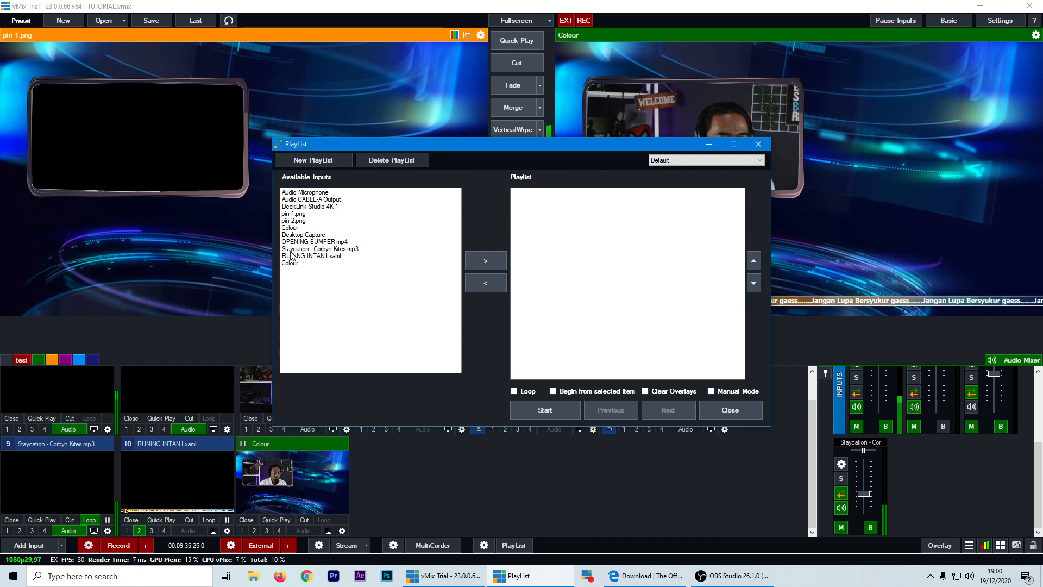
{"action": "left_click", "coordinate": [314, 243]}
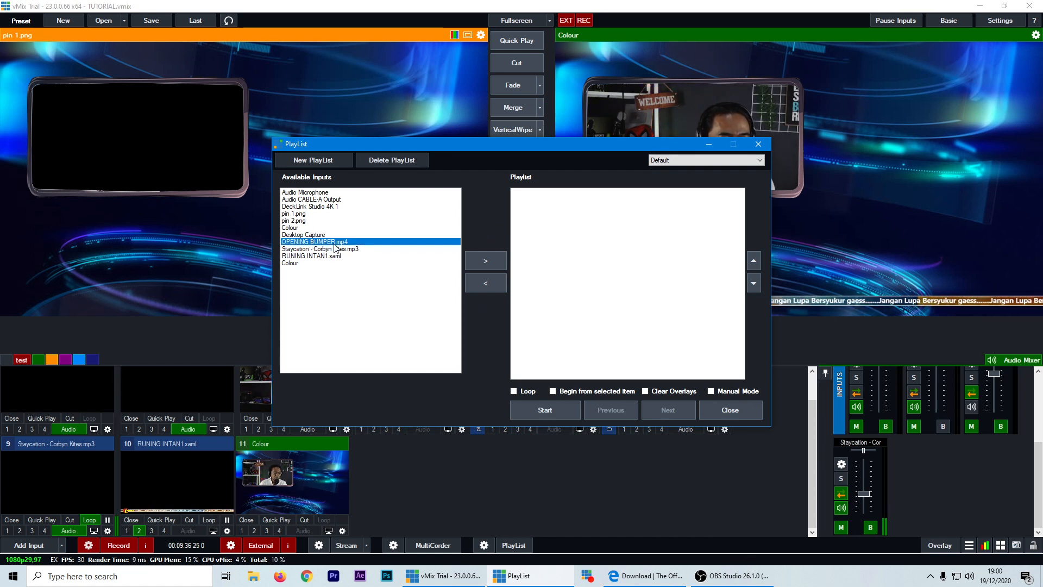
{"action": "left_click", "coordinate": [486, 263]}
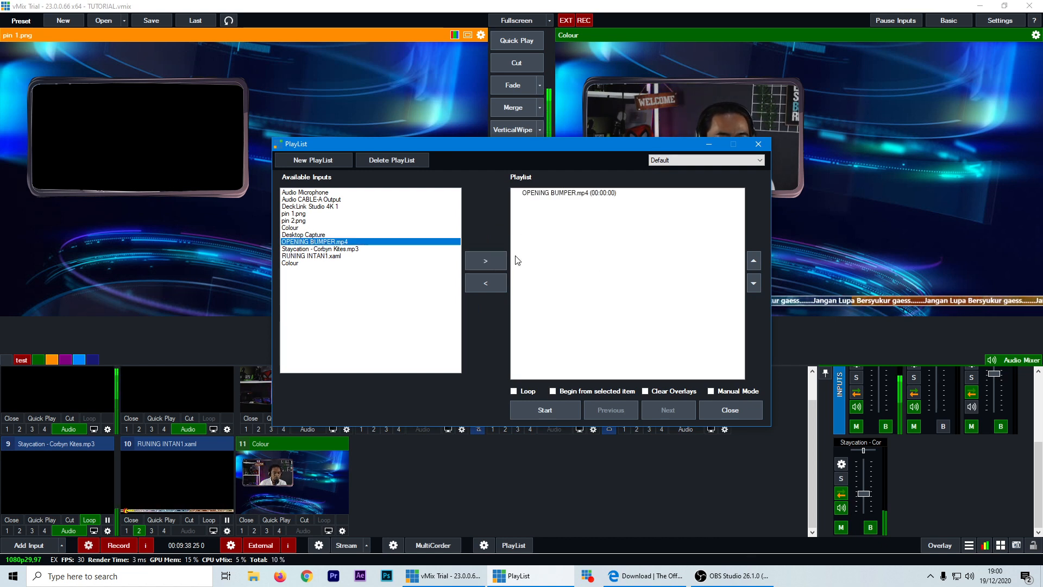
{"action": "left_click", "coordinate": [323, 250]}
{"action": "left_click", "coordinate": [483, 261]}
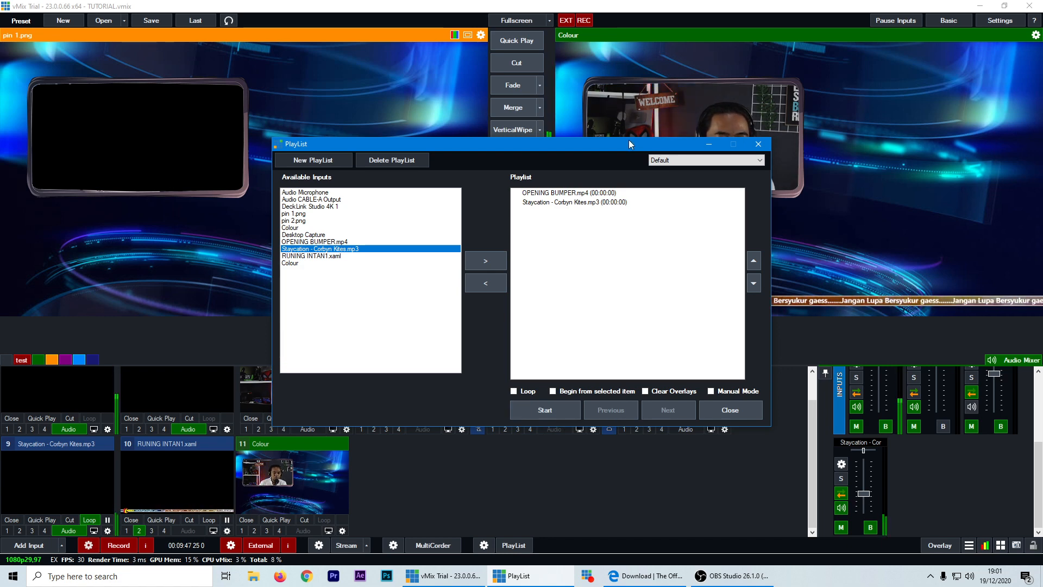
- Run the Default playlist, close its window, and fade the program output back to the single-phone Colour composition
{"action": "left_click_drag", "start_coordinate": [628, 139], "coordinate": [432, 120]}
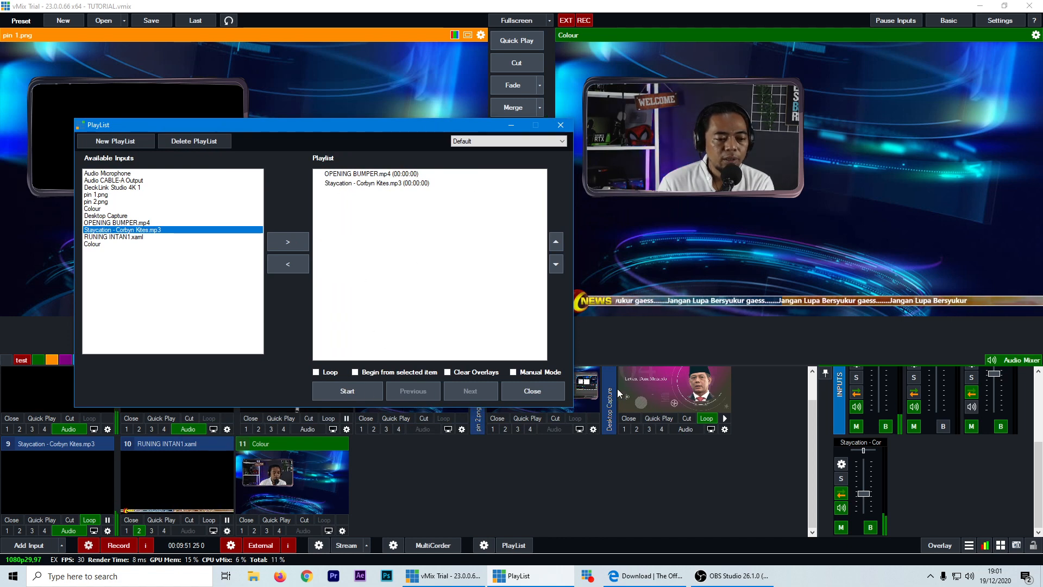
{"action": "left_click", "coordinate": [357, 396]}
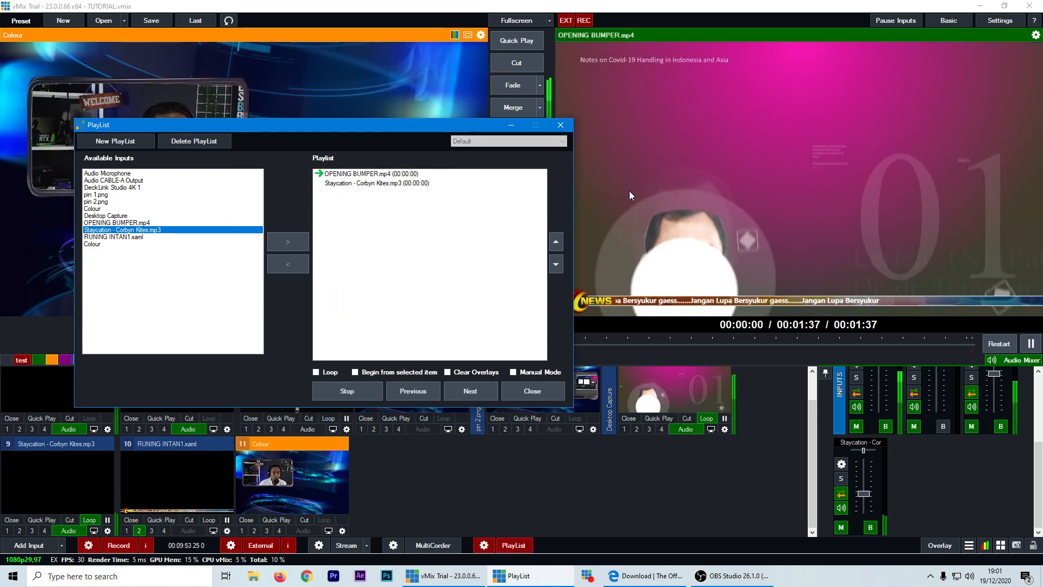
{"action": "left_click", "coordinate": [561, 126]}
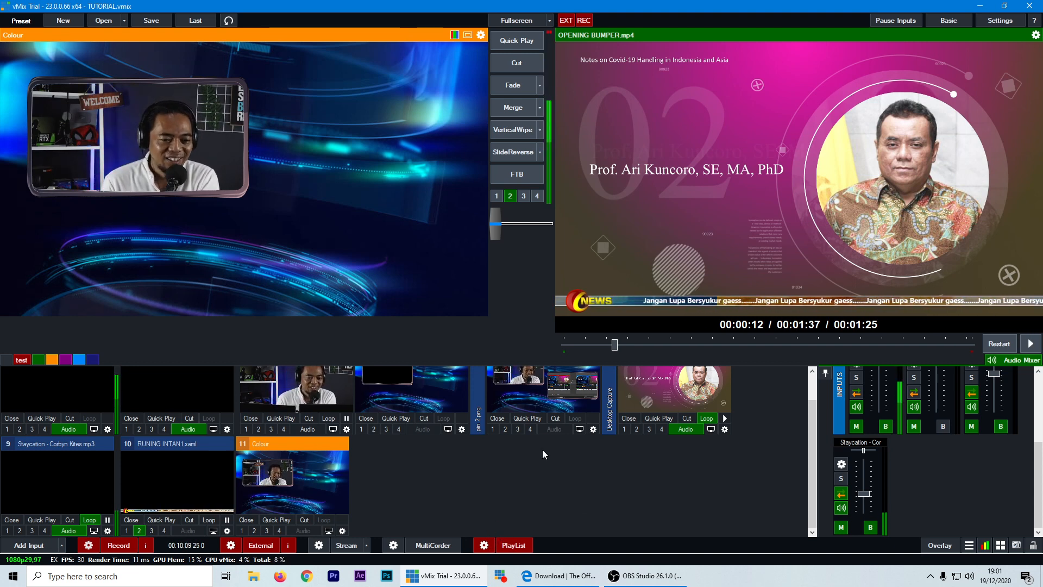
{"action": "left_click", "coordinate": [510, 91]}
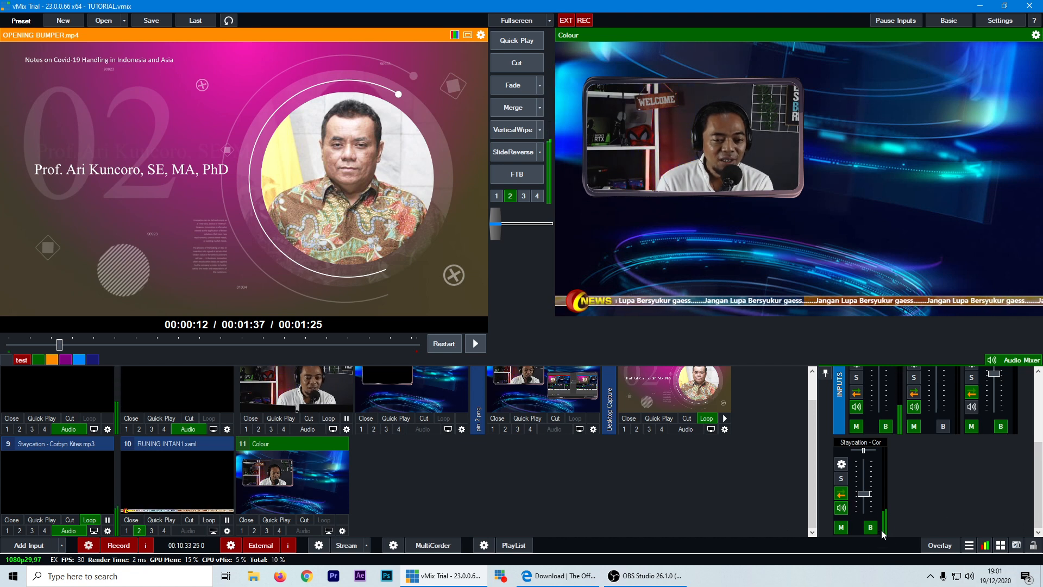
- View the settings of overlay 1 and the vMix Video Tools window, closing both without changing anything
{"action": "left_click", "coordinate": [936, 548]}
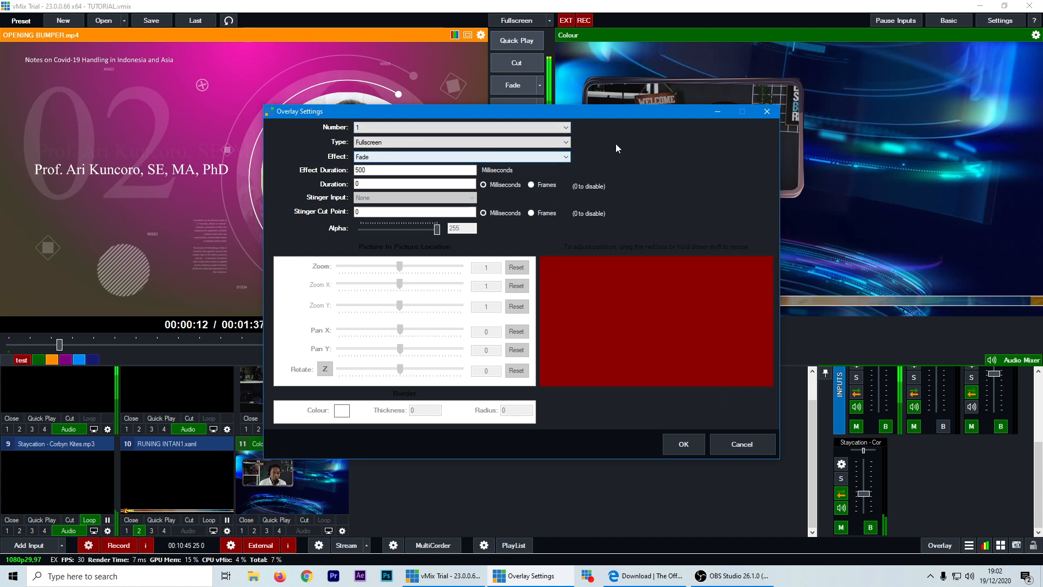
{"action": "left_click", "coordinate": [766, 111]}
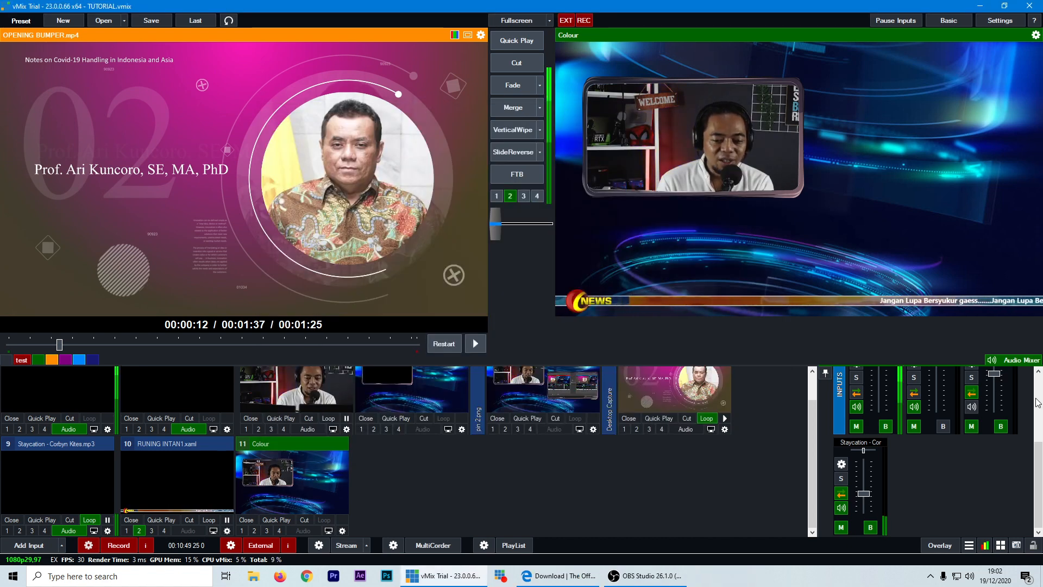
{"action": "left_click", "coordinate": [968, 544]}
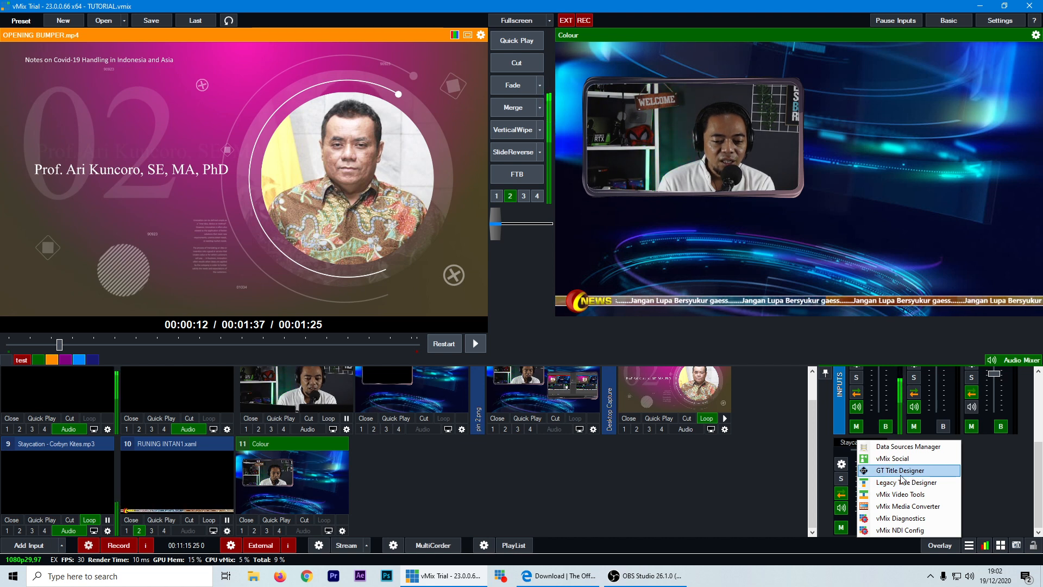
{"action": "left_click", "coordinate": [897, 495]}
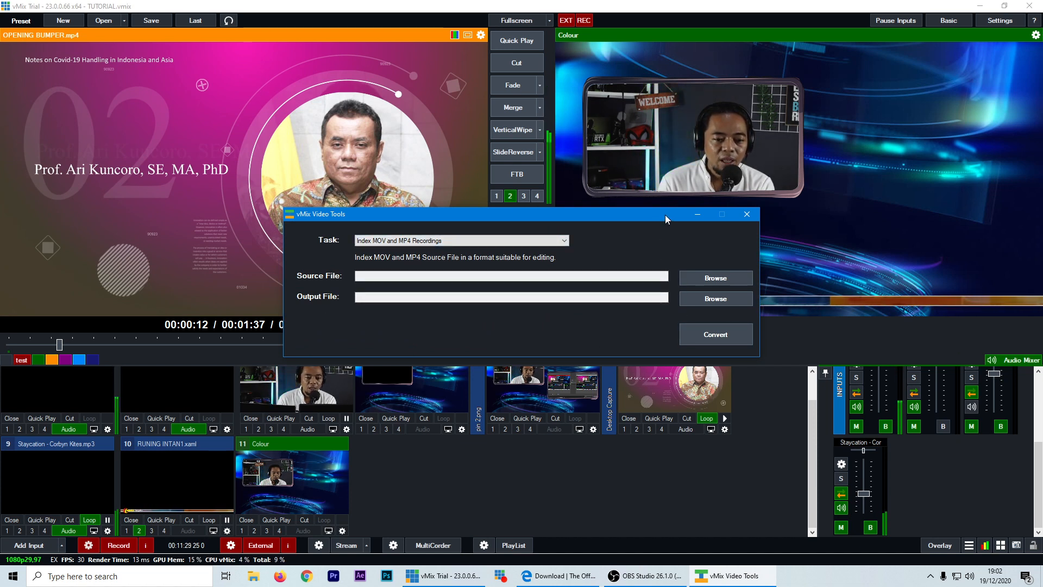
{"action": "left_click_drag", "start_coordinate": [665, 214], "coordinate": [604, 239]}
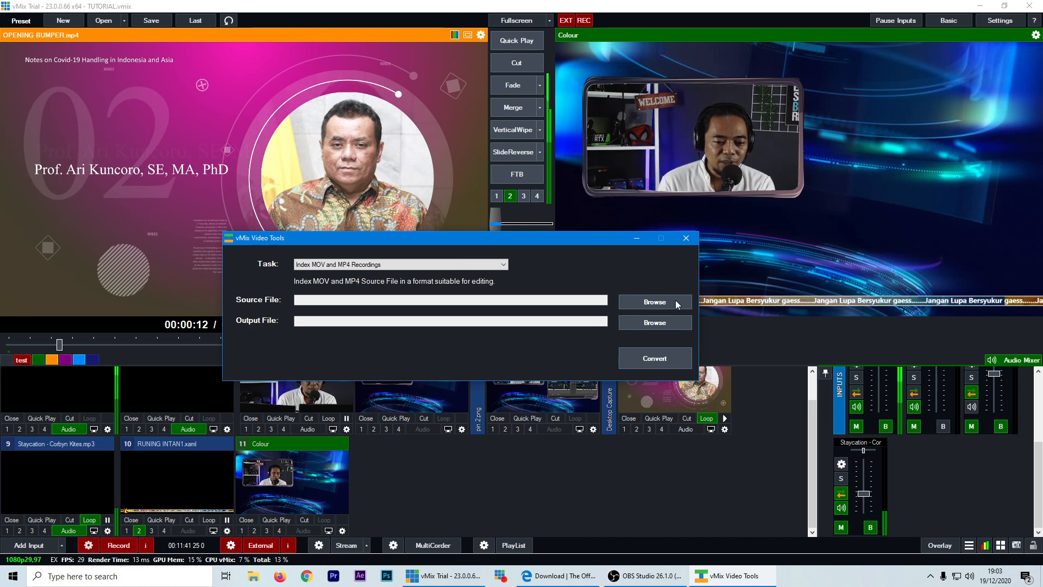
{"action": "left_click", "coordinate": [688, 240]}
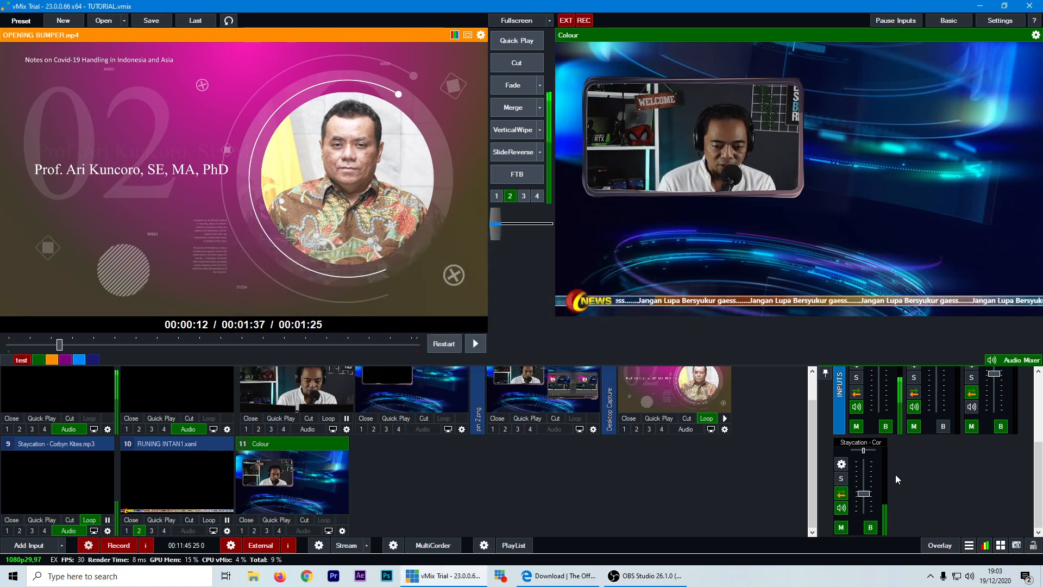
- Open the vMix Media Converter, view its options for converting vMix AVI to ProRes MOV, and close it
{"action": "left_click", "coordinate": [969, 545]}
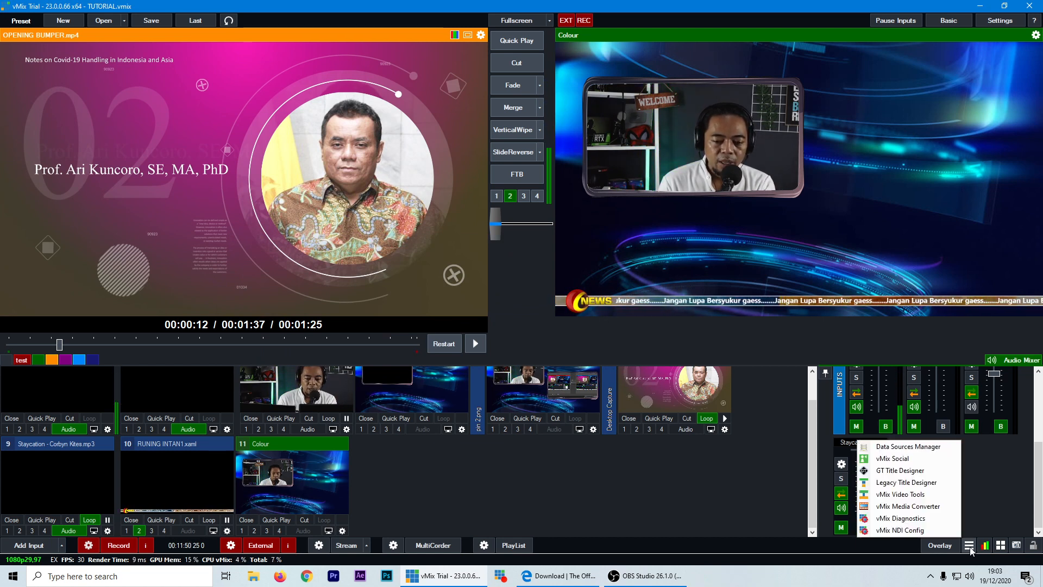
{"action": "left_click", "coordinate": [897, 507]}
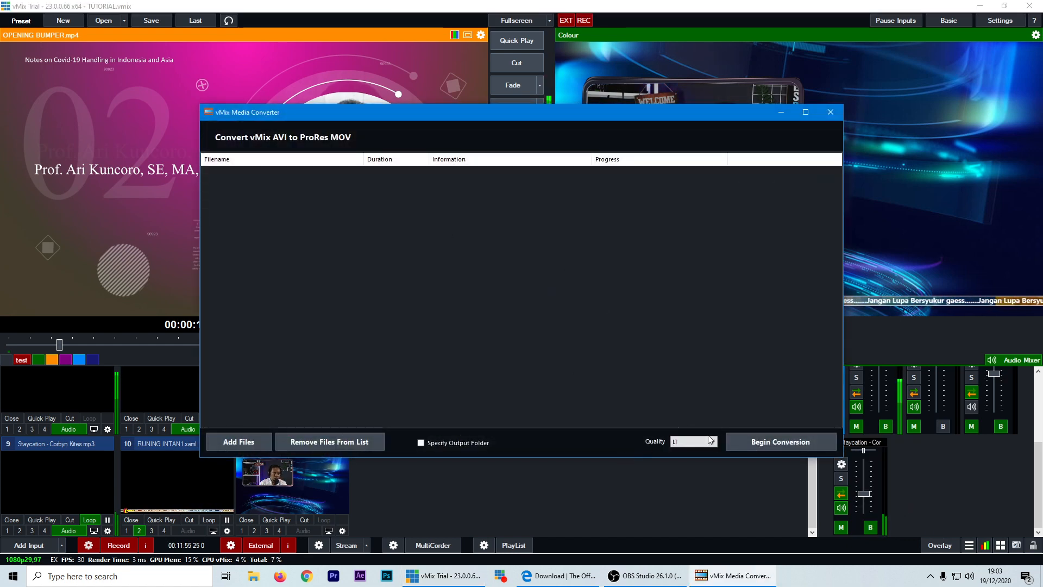
{"action": "left_click", "coordinate": [830, 113]}
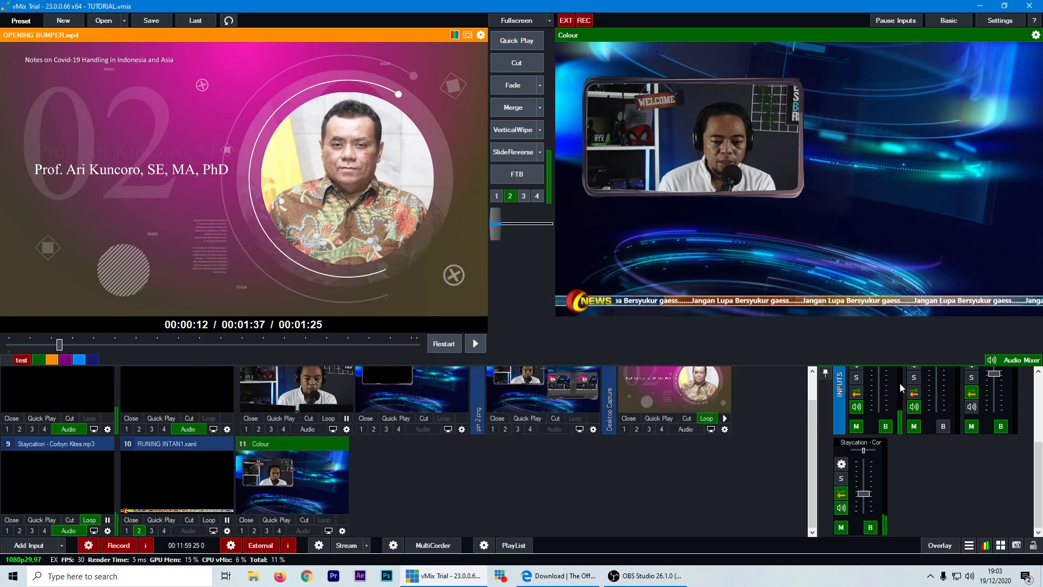
- Search Windows for "cap" and launch vMix Desktop Capture
{"action": "left_click", "coordinate": [970, 548]}
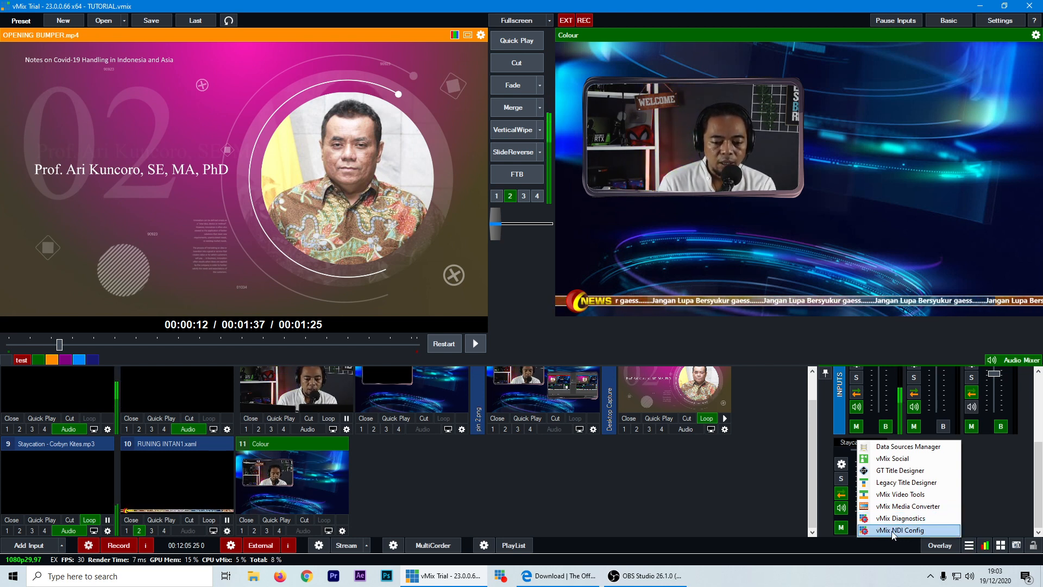
{"action": "left_click", "coordinate": [149, 577]}
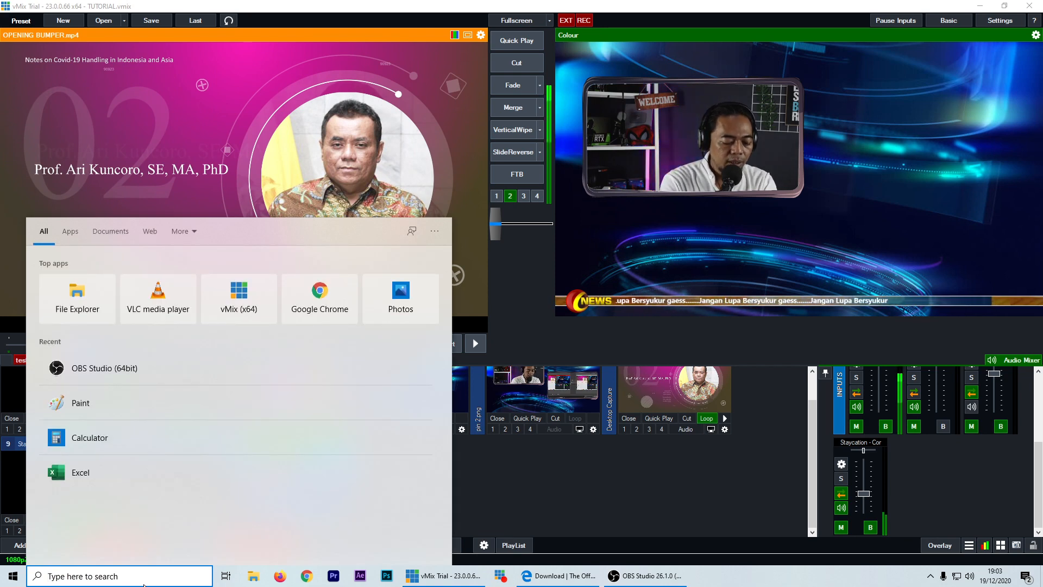
{"action": "type", "text": "cap"}
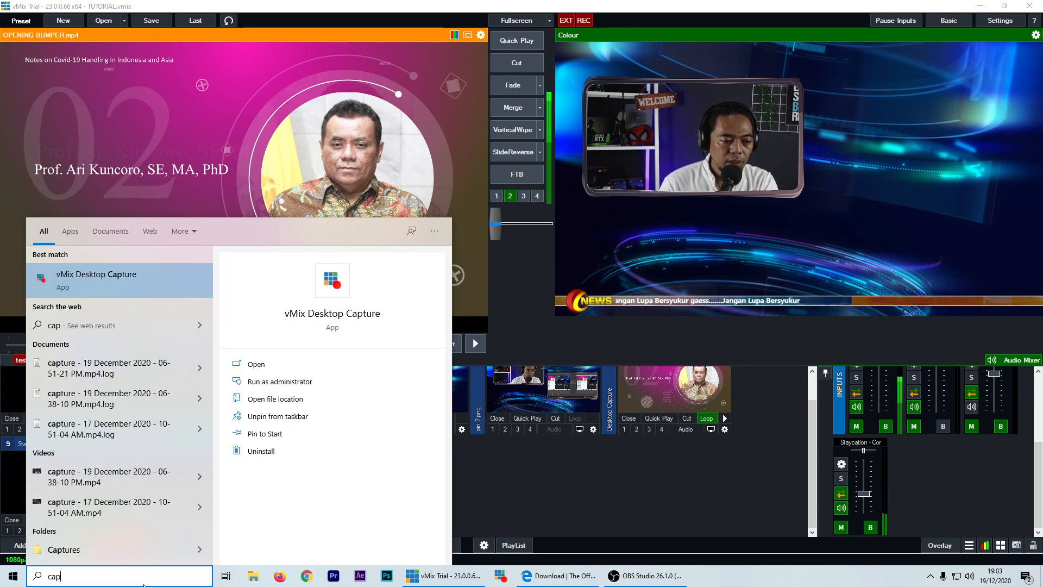
{"action": "left_click", "coordinate": [121, 278]}
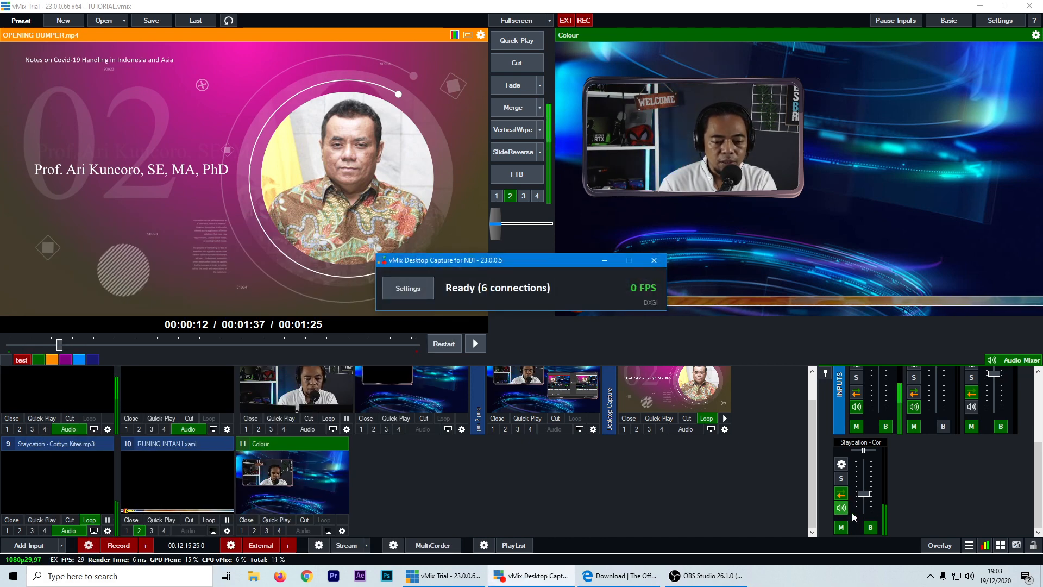
- Run a vMix Diagnostics scan on the NVIDIA GeForce RTX 2070 SUPER, read the report, and close the window
{"action": "left_click", "coordinate": [968, 545]}
{"action": "left_click", "coordinate": [927, 518]}
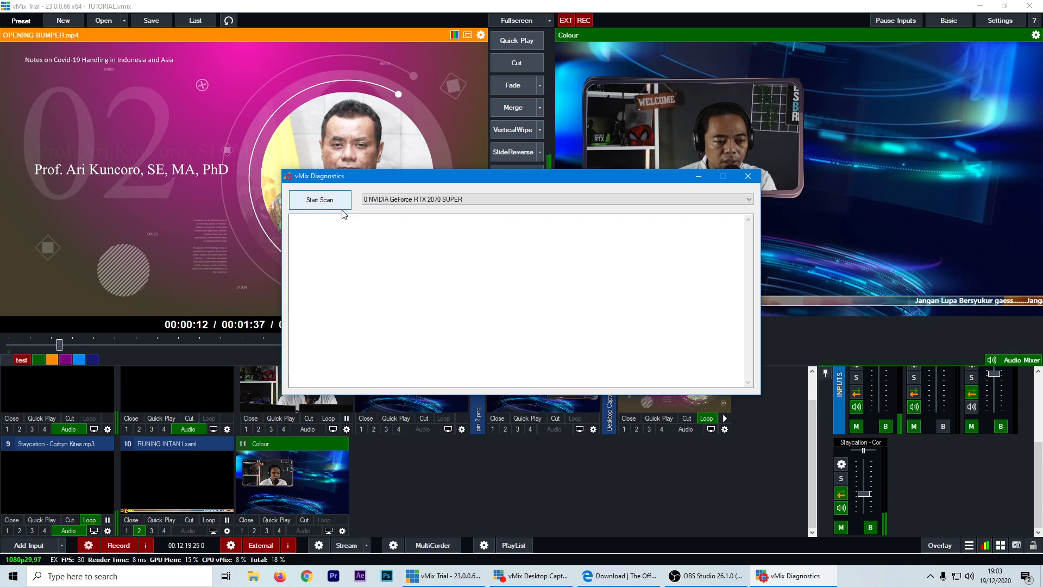
{"action": "left_click", "coordinate": [323, 202]}
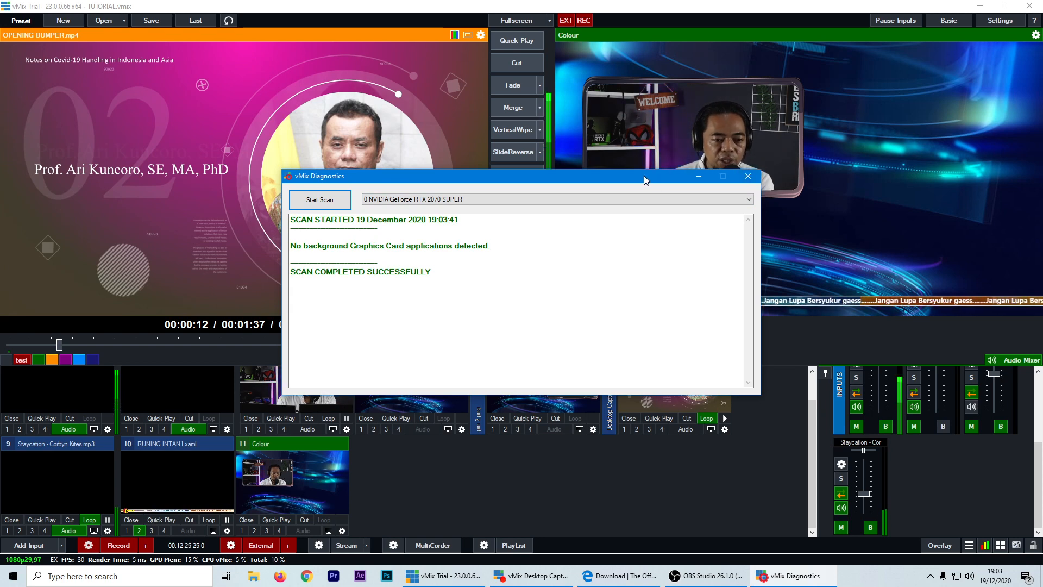
{"action": "left_click_drag", "start_coordinate": [645, 180], "coordinate": [481, 236]}
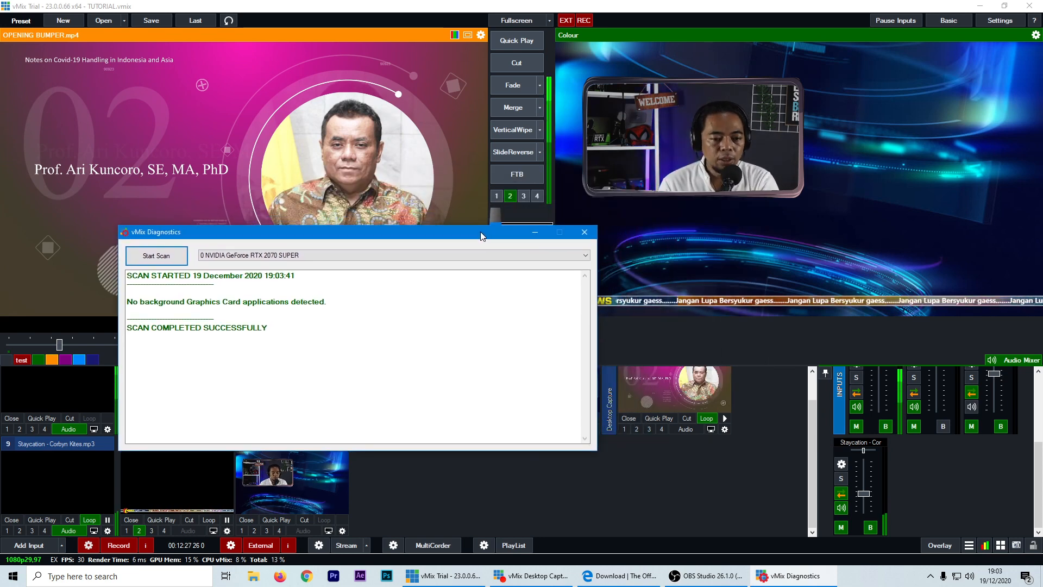
{"action": "left_click", "coordinate": [585, 232]}
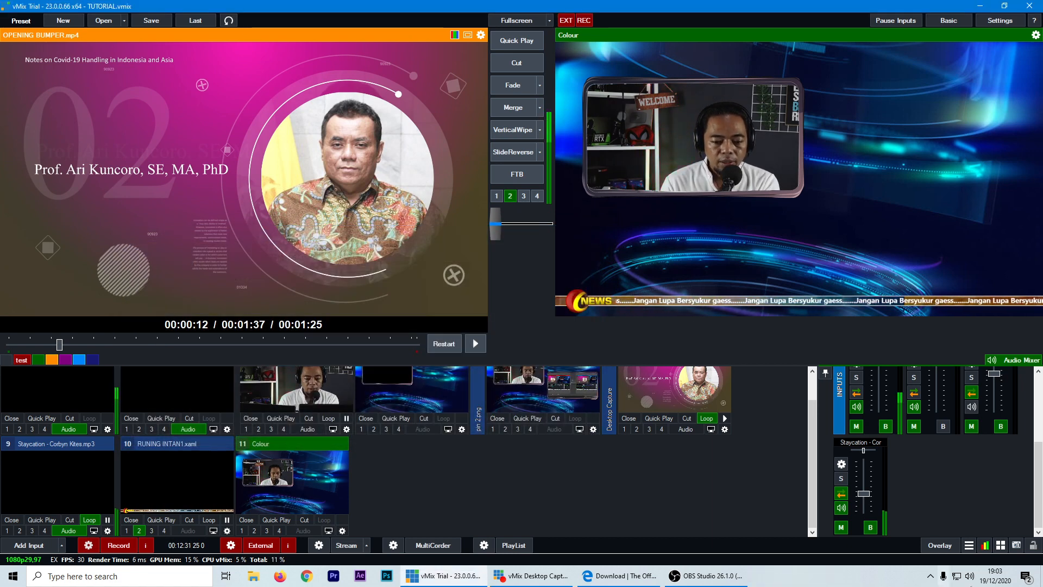
- Examine the Overview and SRT statistics, and close the statistics window
{"action": "left_click", "coordinate": [985, 546]}
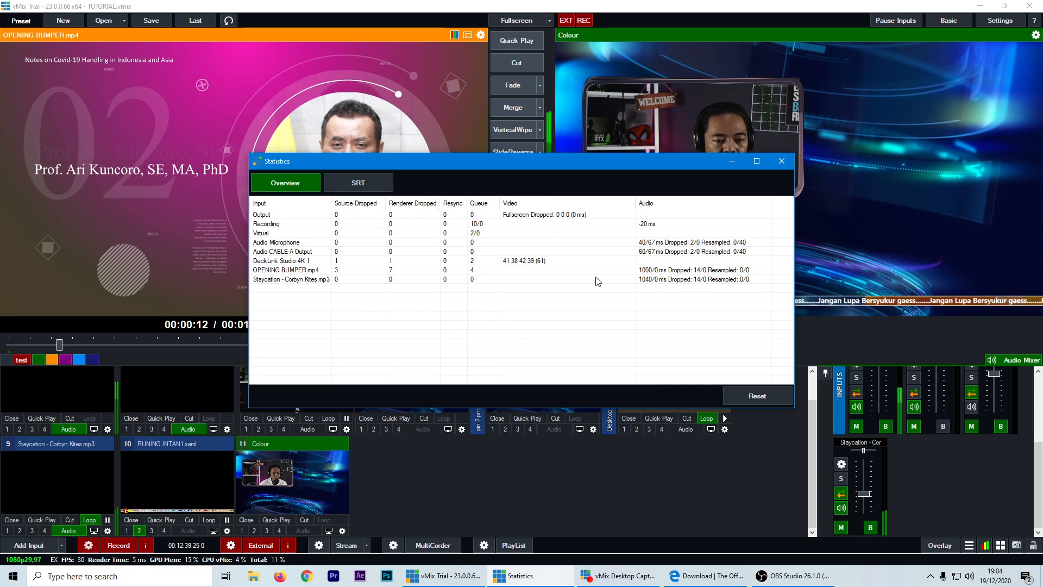
{"action": "left_click", "coordinate": [369, 185]}
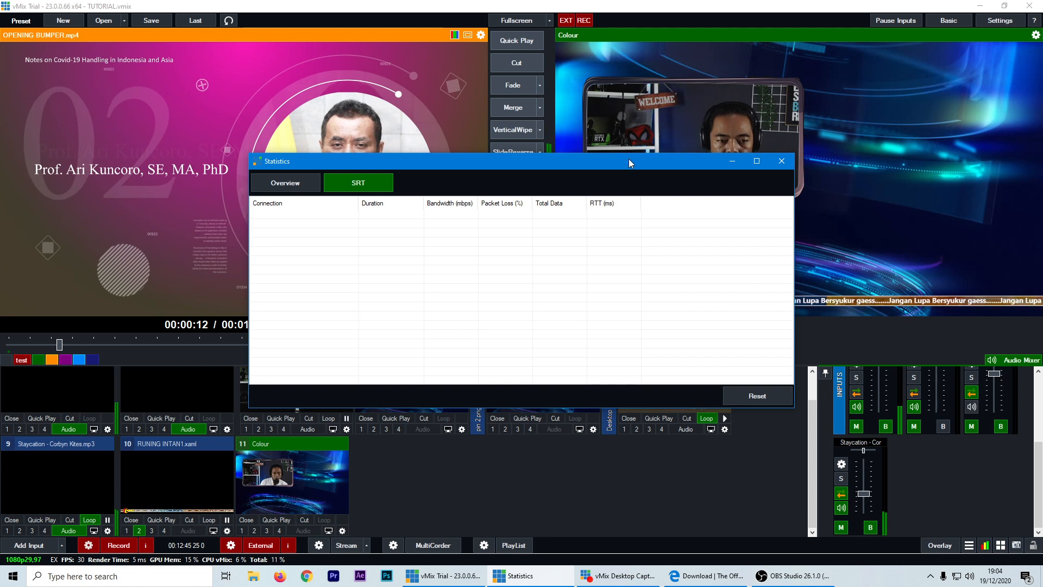
{"action": "left_click_drag", "start_coordinate": [628, 161], "coordinate": [474, 203]}
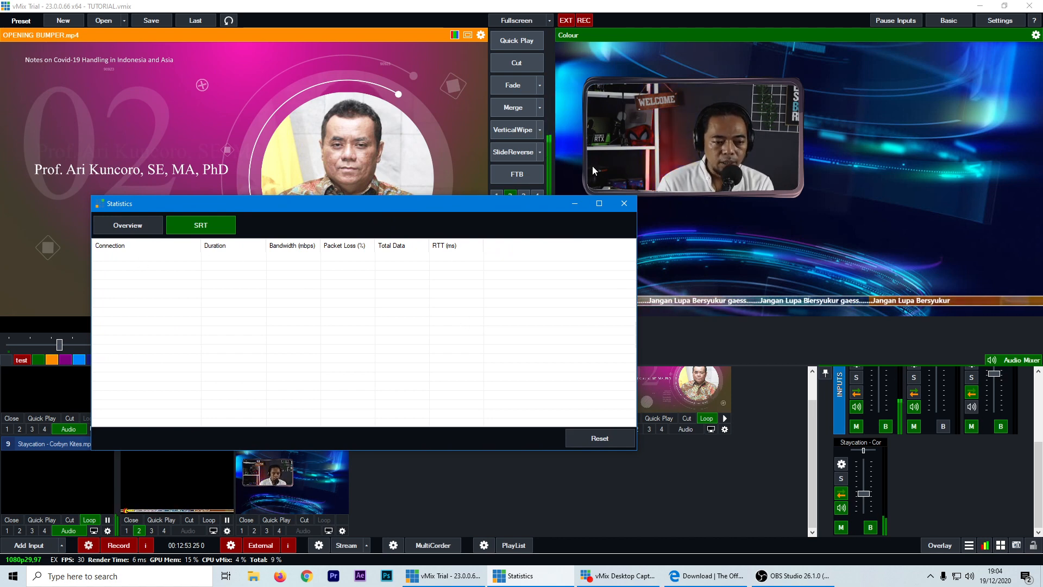
{"action": "left_click", "coordinate": [625, 203]}
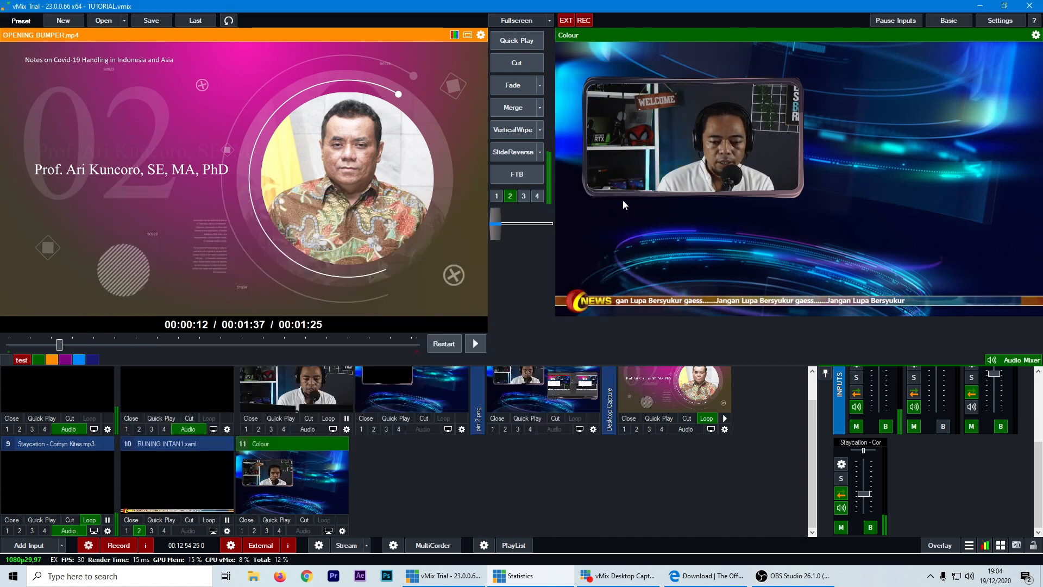
- View the configured shortcuts and the Web Controller option, and close the Shortcuts window
{"action": "left_click", "coordinate": [1001, 546]}
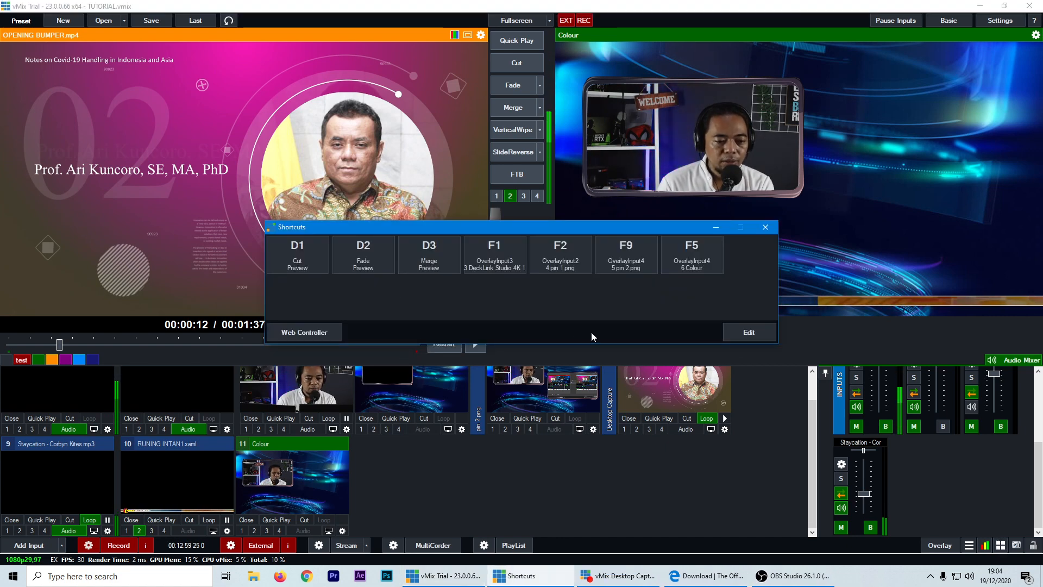
{"action": "left_click_drag", "start_coordinate": [615, 229], "coordinate": [461, 198]}
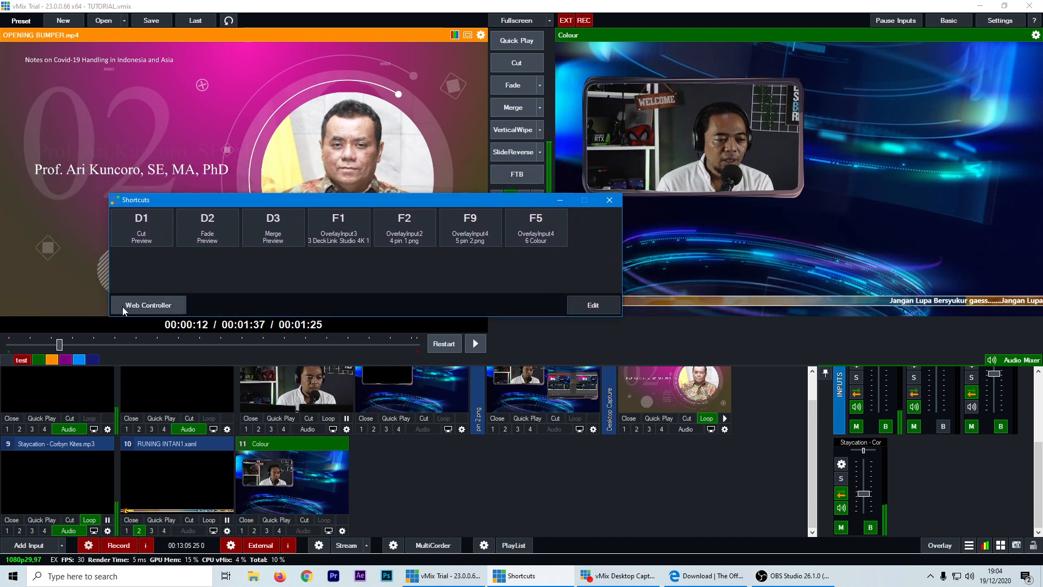
{"action": "left_click", "coordinate": [610, 200]}
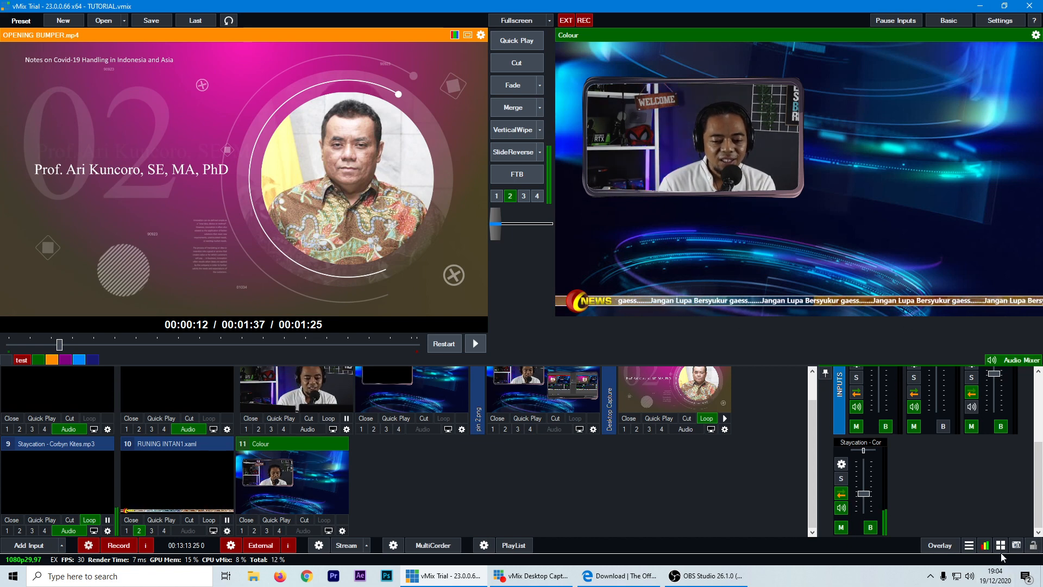
- Cancel the first snapshot save and merge the Colour composition with two phone frames into the program output
{"action": "left_click", "coordinate": [1016, 545]}
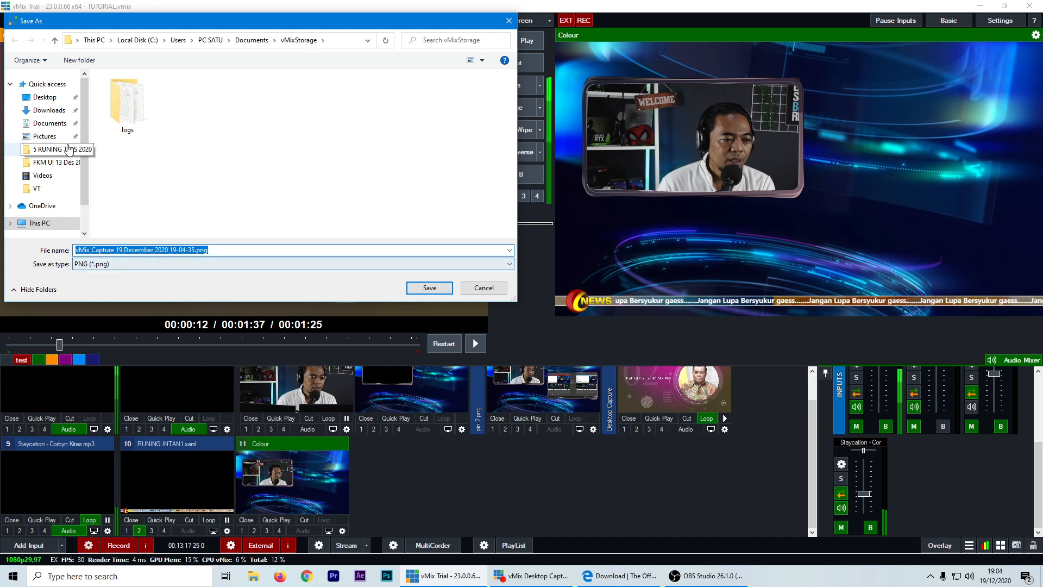
{"action": "left_click", "coordinate": [483, 288]}
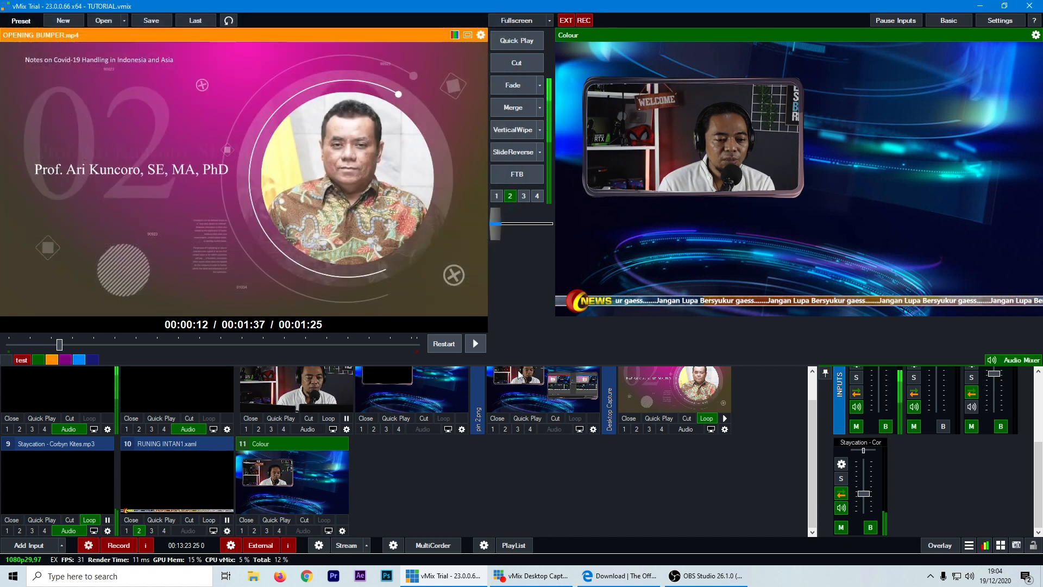
{"action": "left_click", "coordinate": [511, 110]}
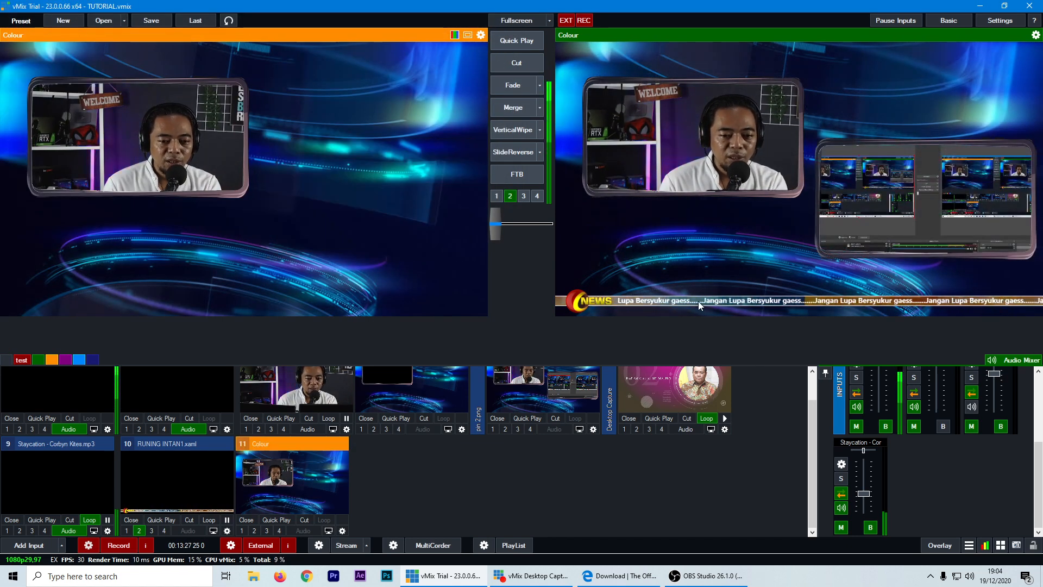
- Save a snapshot of the program output to the Desktop in PNG format with the suggested file name
{"action": "left_click", "coordinate": [1016, 545]}
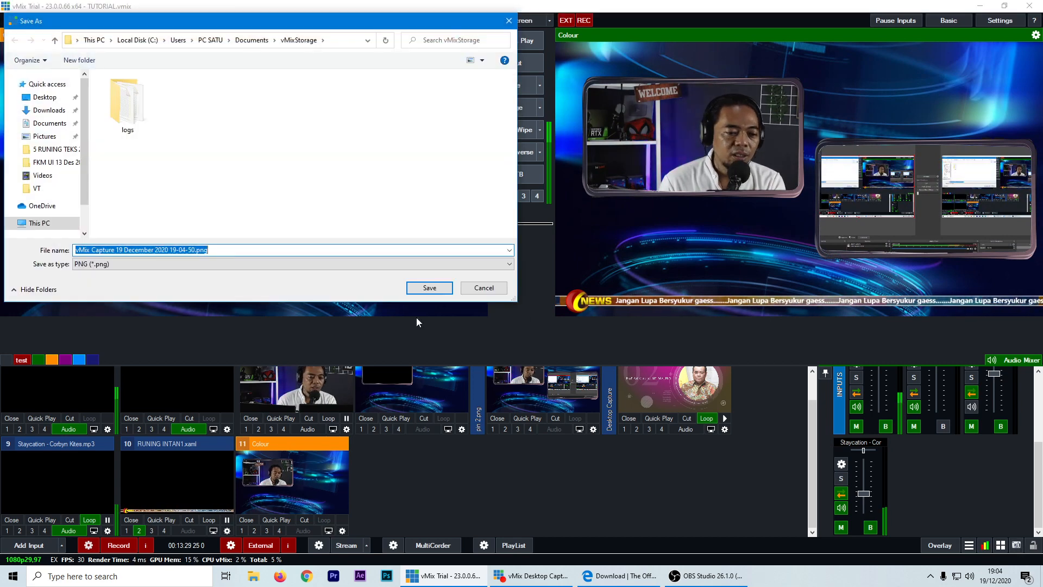
{"action": "left_click", "coordinate": [204, 264]}
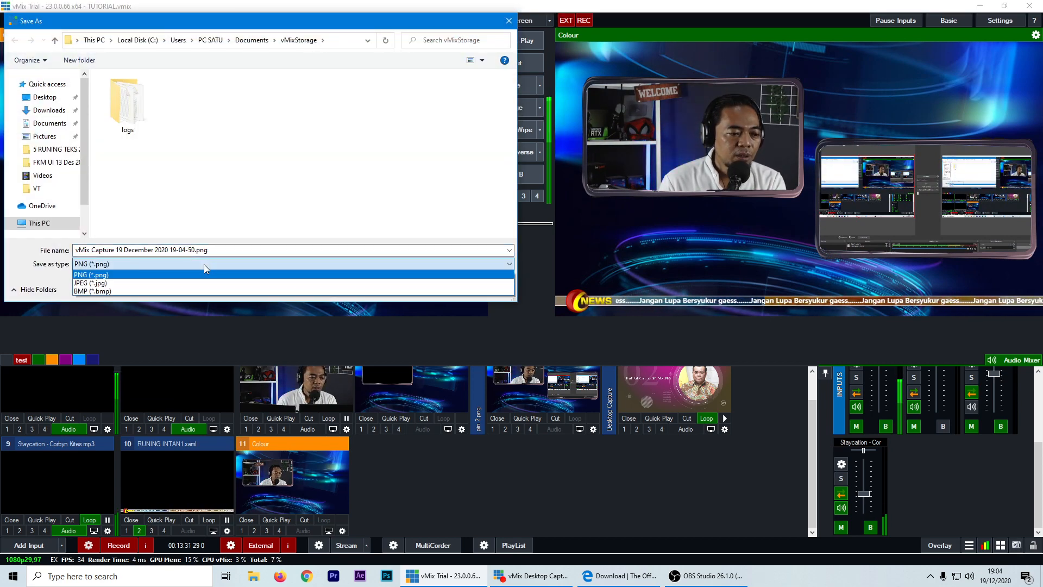
{"action": "left_click", "coordinate": [203, 265]}
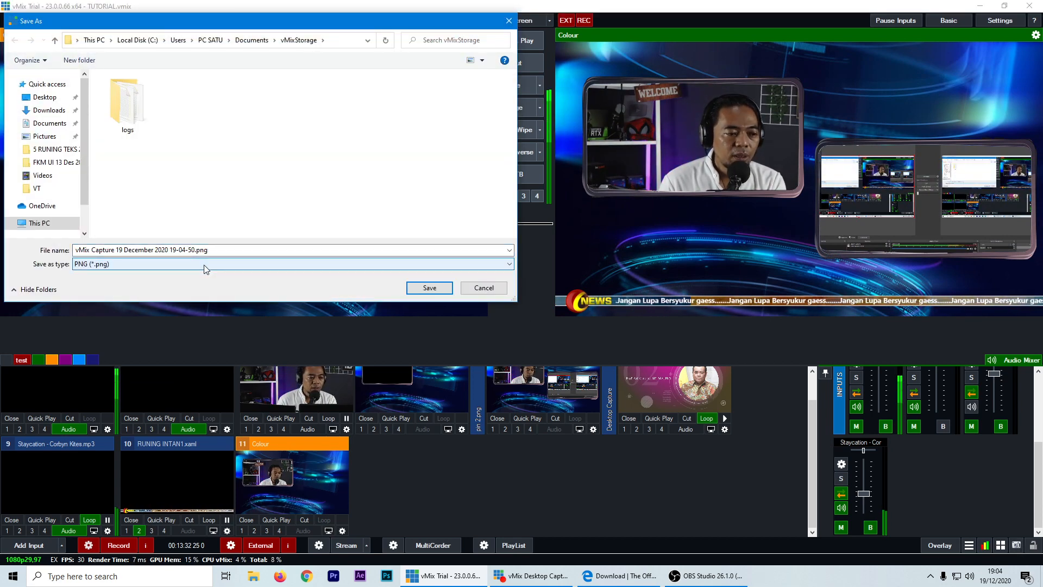
{"action": "left_click", "coordinate": [53, 98]}
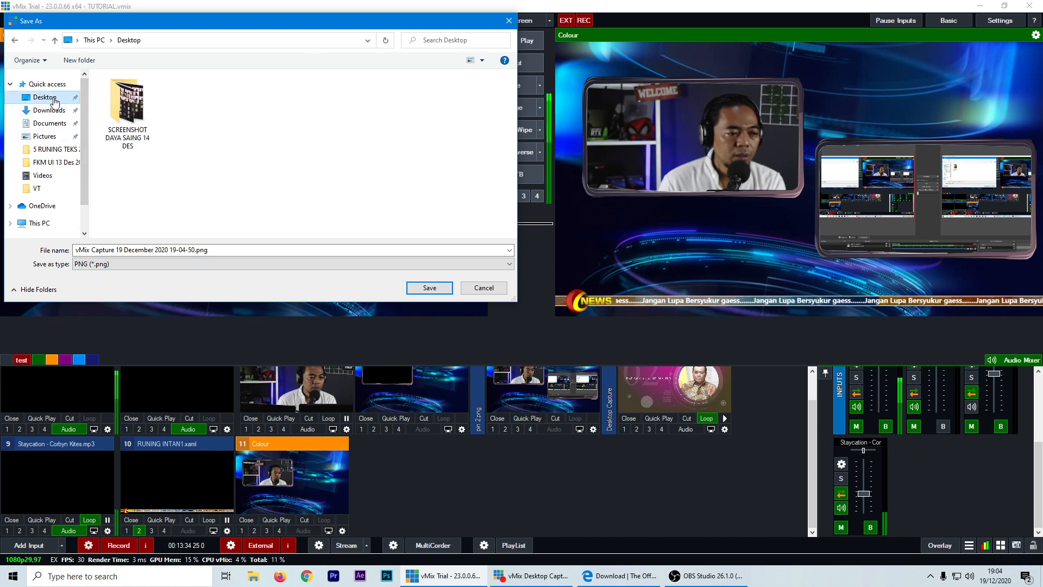
{"action": "left_click", "coordinate": [427, 287]}
- Minimize vMix, view the saved snapshot from the desktop, close it, and return to vMix
{"action": "left_click", "coordinate": [981, 6]}
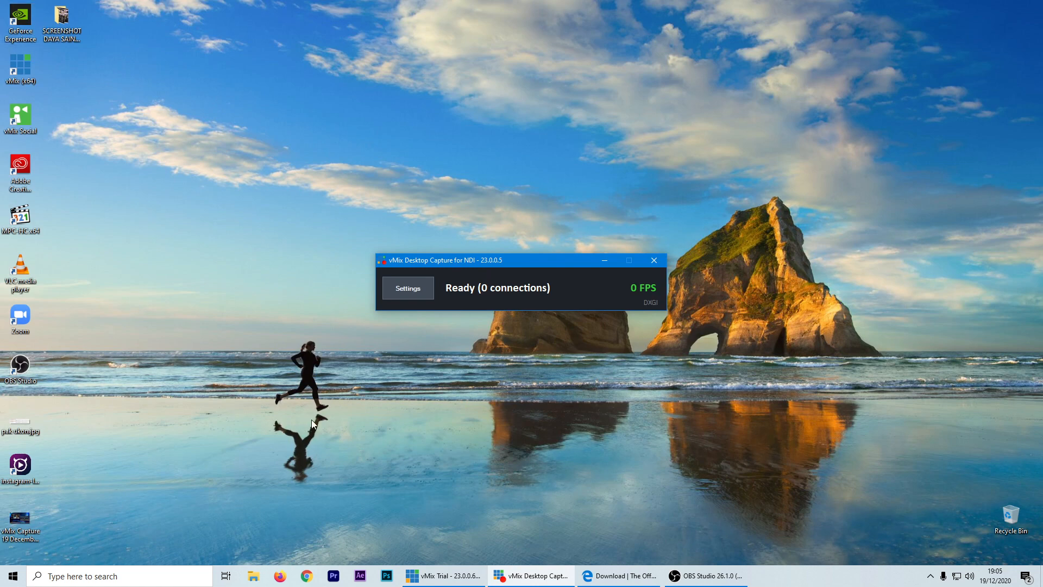
{"action": "left_click", "coordinate": [25, 521]}
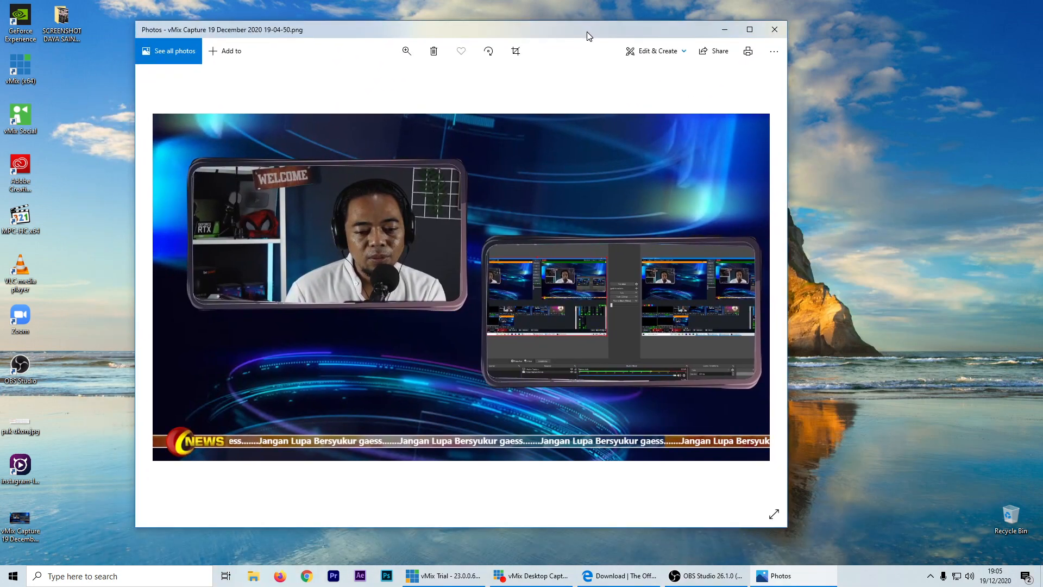
{"action": "left_click", "coordinate": [775, 31]}
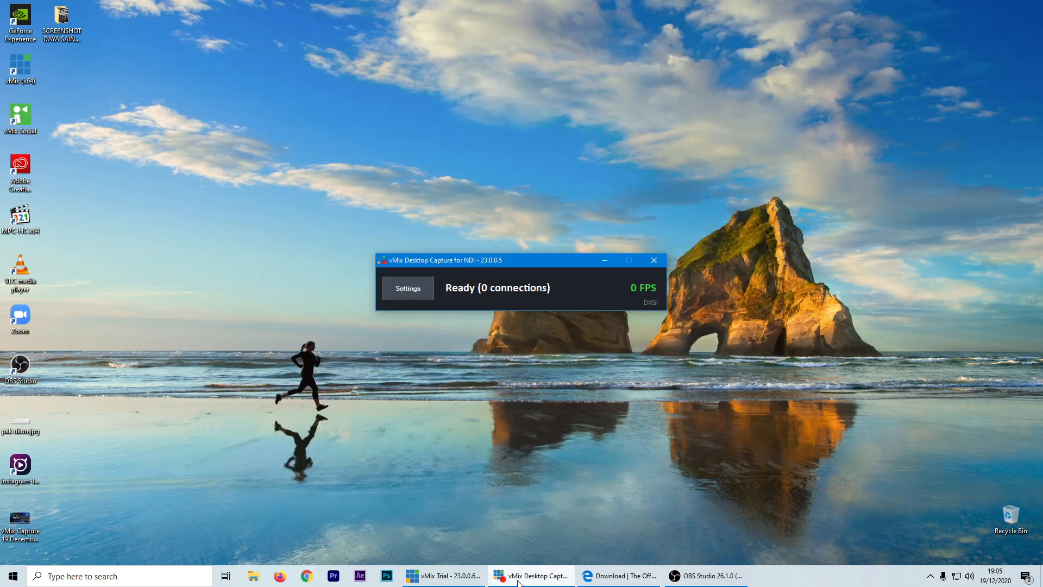
{"action": "left_click", "coordinate": [449, 579]}
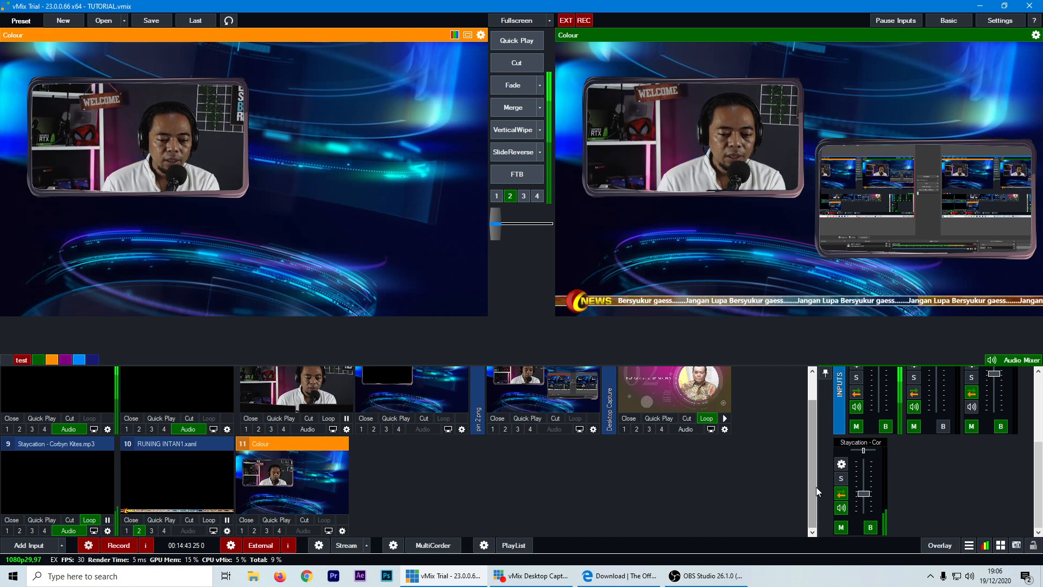
{"action": "scroll", "coordinate": [813, 481], "scroll_direction": "up", "scroll_amount": 1}
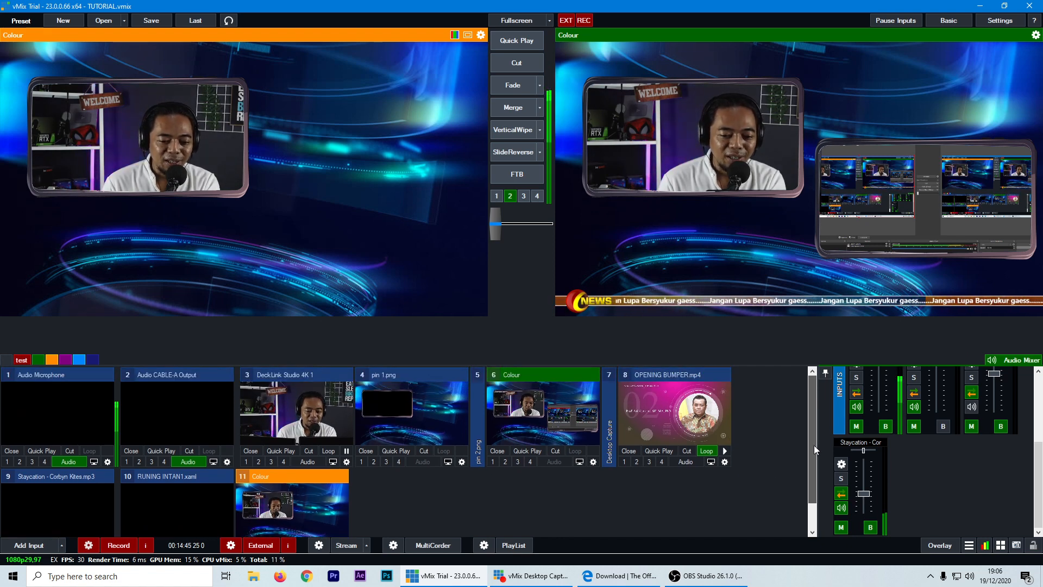
{"action": "scroll", "coordinate": [802, 470], "scroll_direction": "down", "scroll_amount": 1}
{"action": "scroll", "coordinate": [801, 491], "scroll_direction": "up", "scroll_amount": 2}
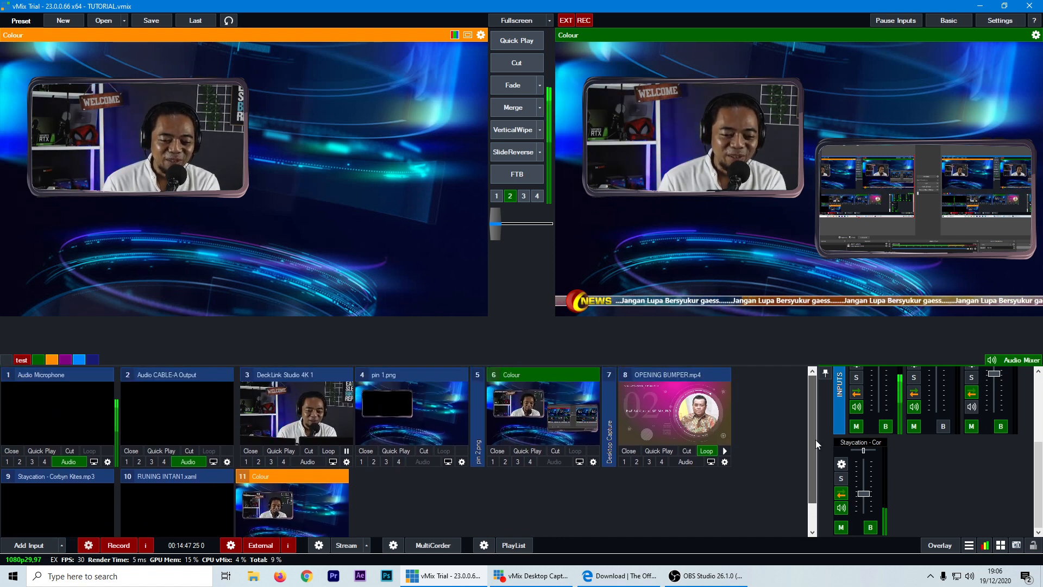
{"action": "scroll", "coordinate": [799, 451], "scroll_direction": "down", "scroll_amount": 1}
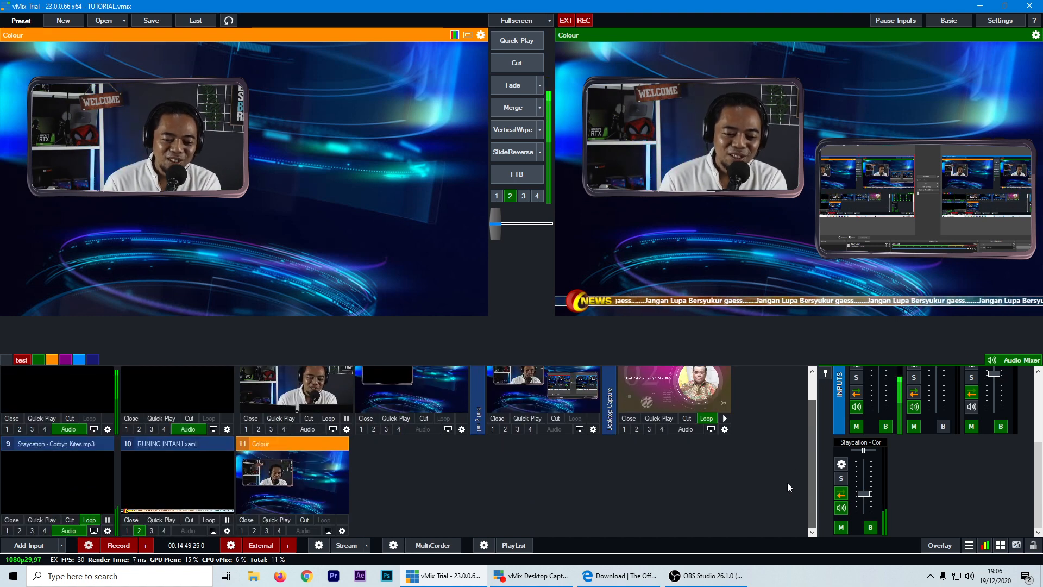
{"action": "scroll", "coordinate": [813, 407], "scroll_direction": "up", "scroll_amount": 1}
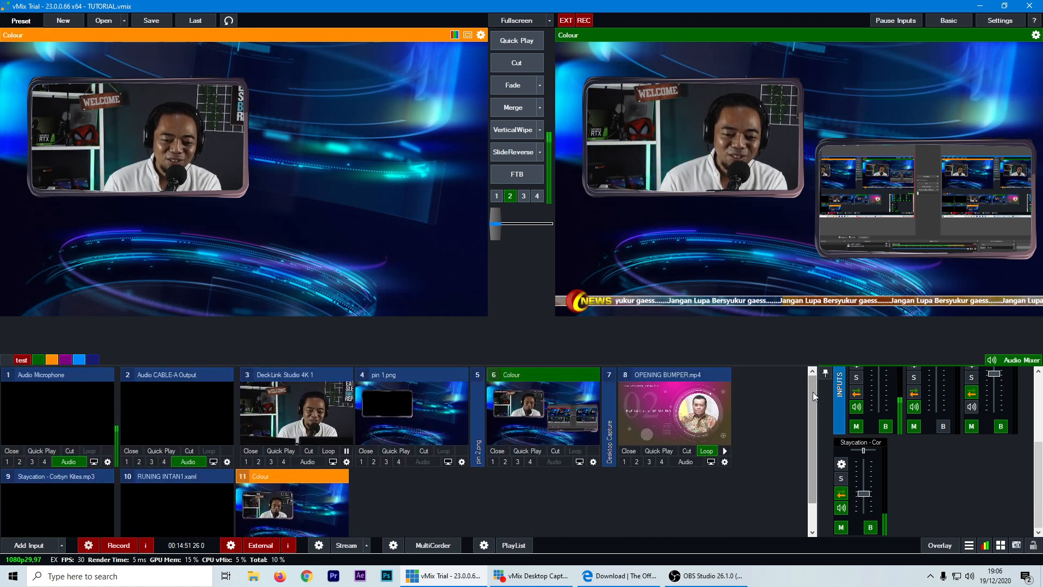
{"action": "scroll", "coordinate": [813, 392], "scroll_direction": "down", "scroll_amount": 1}
{"action": "scroll", "coordinate": [812, 403], "scroll_direction": "down", "scroll_amount": 1}
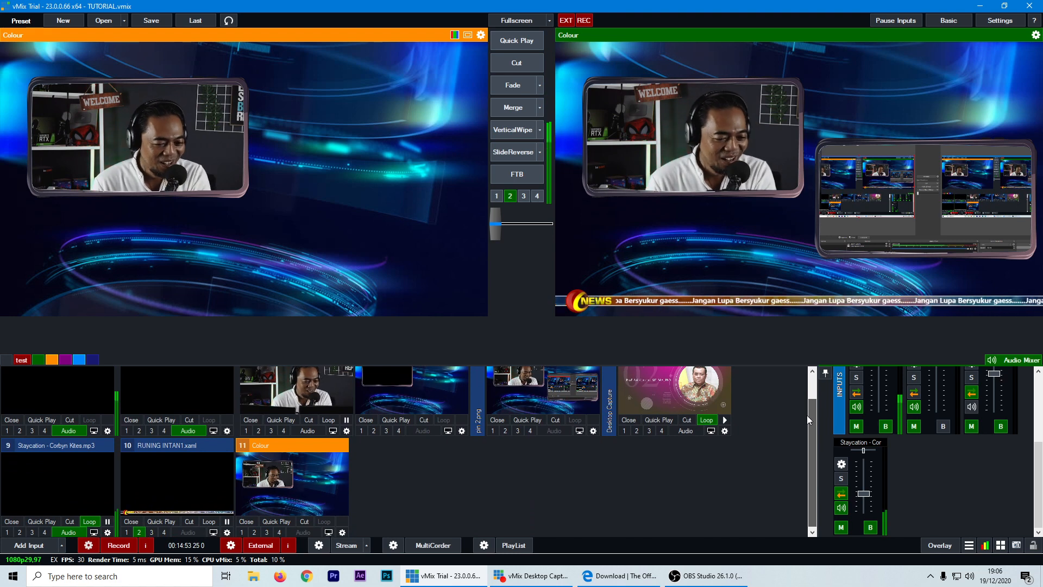
{"action": "scroll", "coordinate": [812, 402], "scroll_direction": "up", "scroll_amount": 1}
{"action": "scroll", "coordinate": [804, 414], "scroll_direction": "down", "scroll_amount": 1}
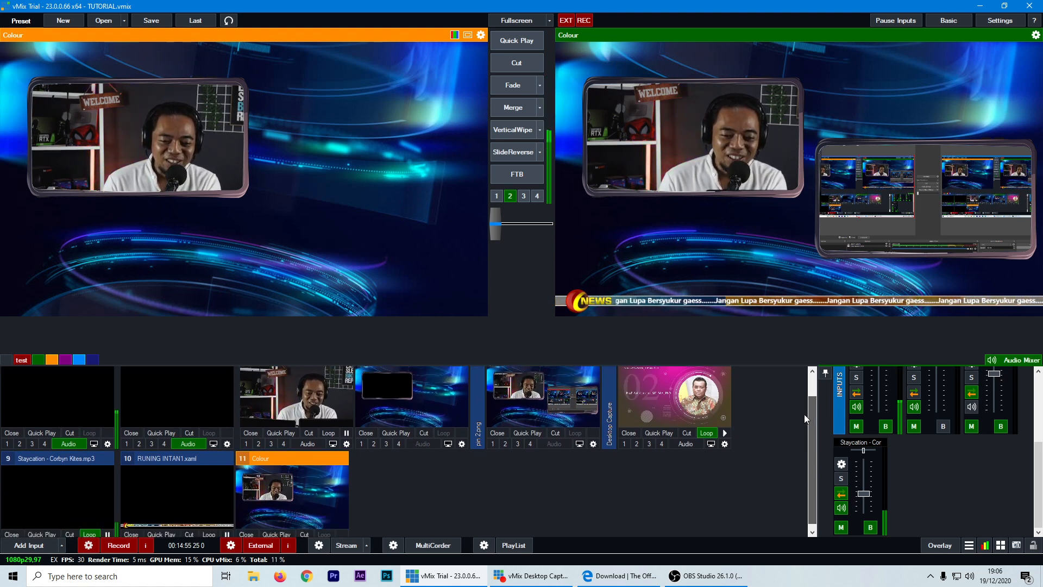
{"action": "scroll", "coordinate": [813, 386], "scroll_direction": "up", "scroll_amount": 1}
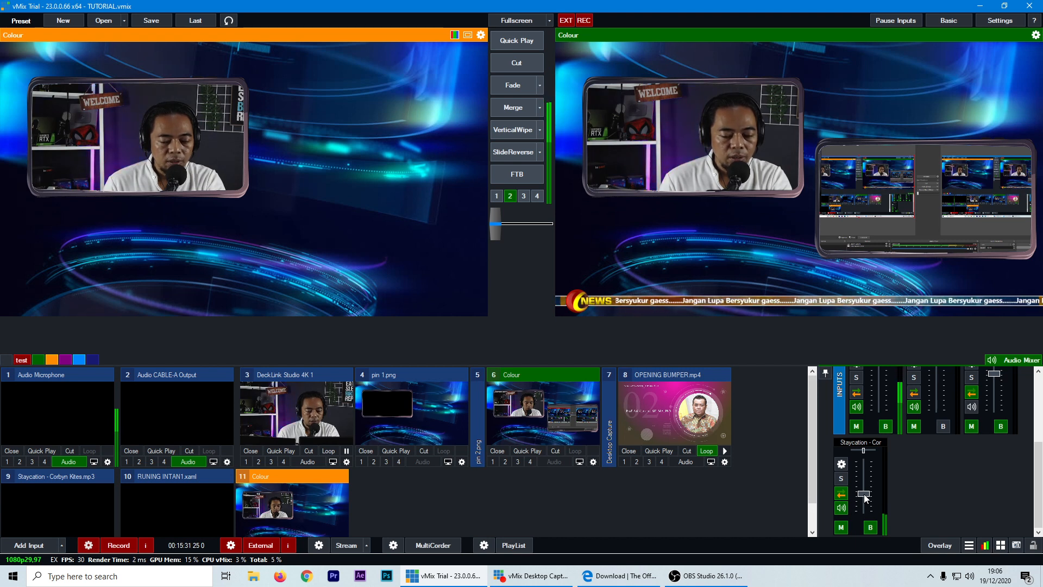
- Raise the Staycation music volume to 39% and fade the single-phone Colour composition into the program output
{"action": "left_click_drag", "start_coordinate": [865, 498], "coordinate": [869, 477]}
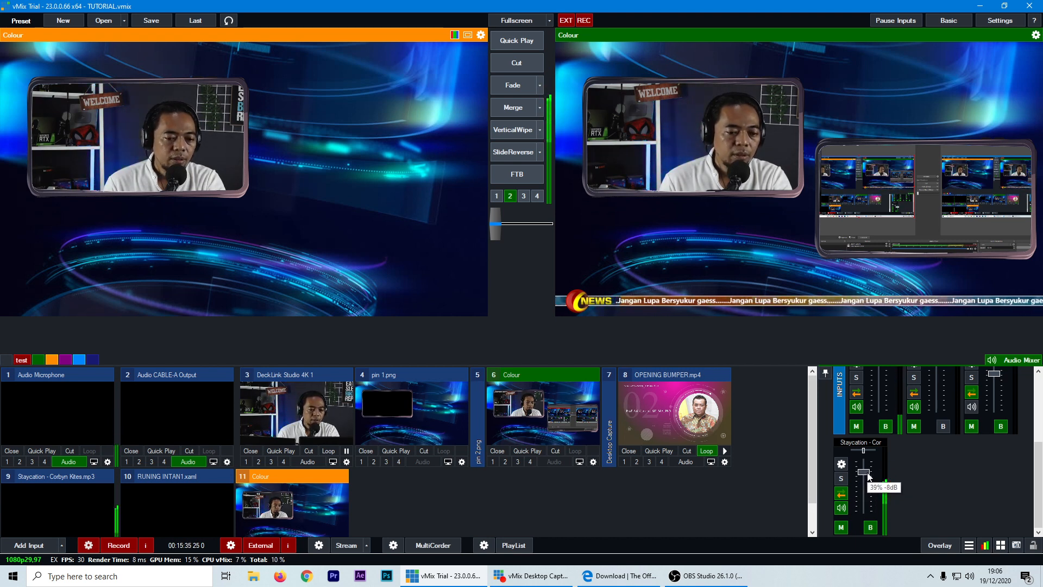
{"action": "left_click", "coordinate": [519, 86]}
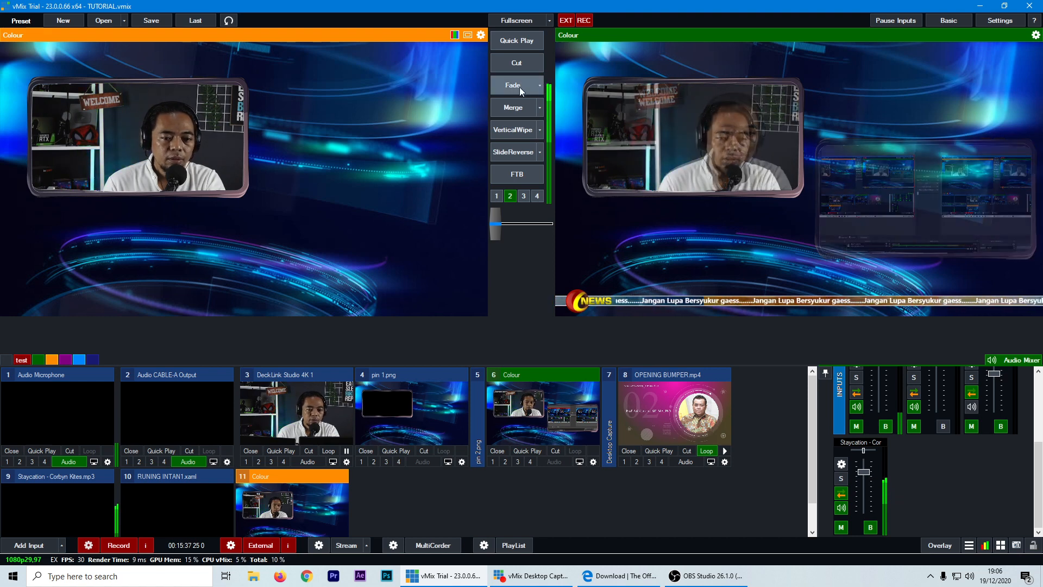
- Fade the DeckLink Studio 4K 1 camera into the program output and put Audio CABLE-A Output in preview
{"action": "left_click", "coordinate": [335, 423]}
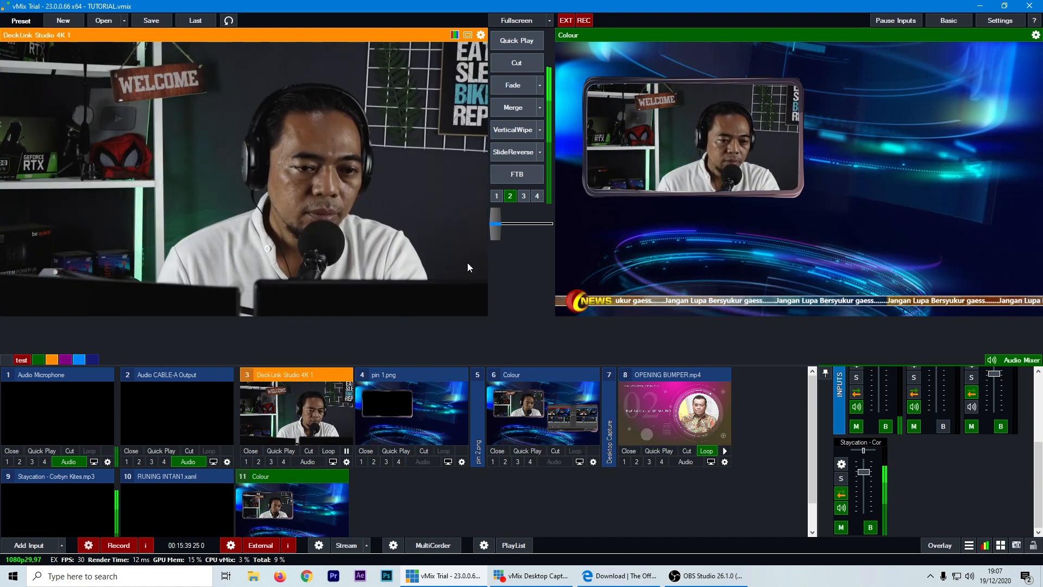
{"action": "left_click", "coordinate": [519, 91]}
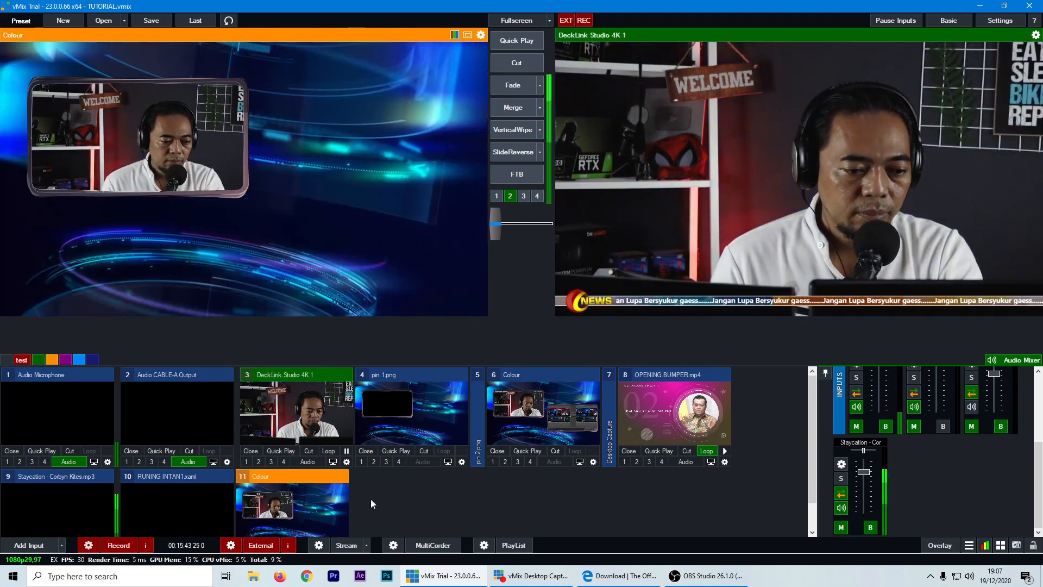
{"action": "left_click", "coordinate": [187, 405]}
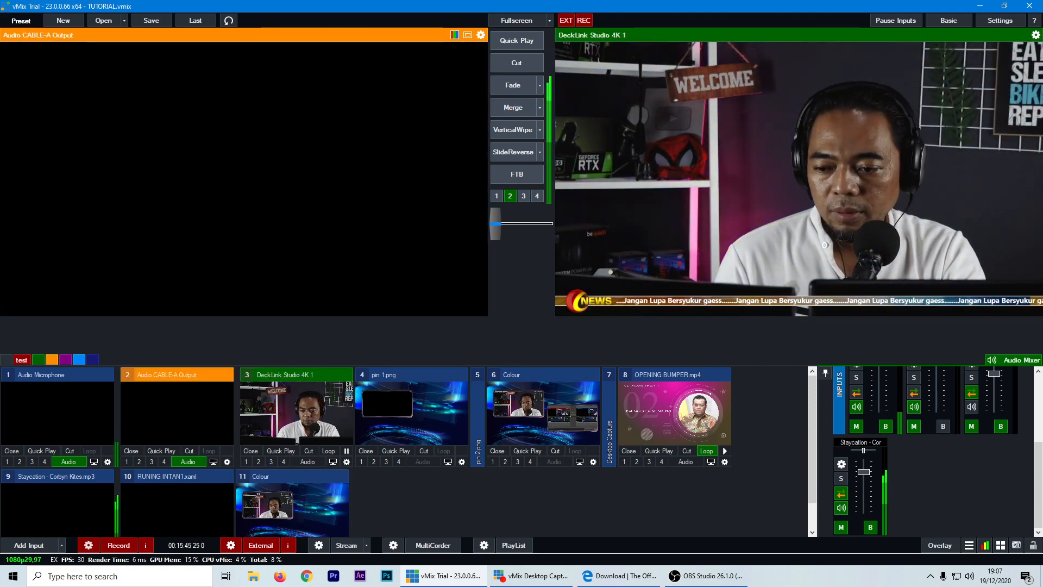